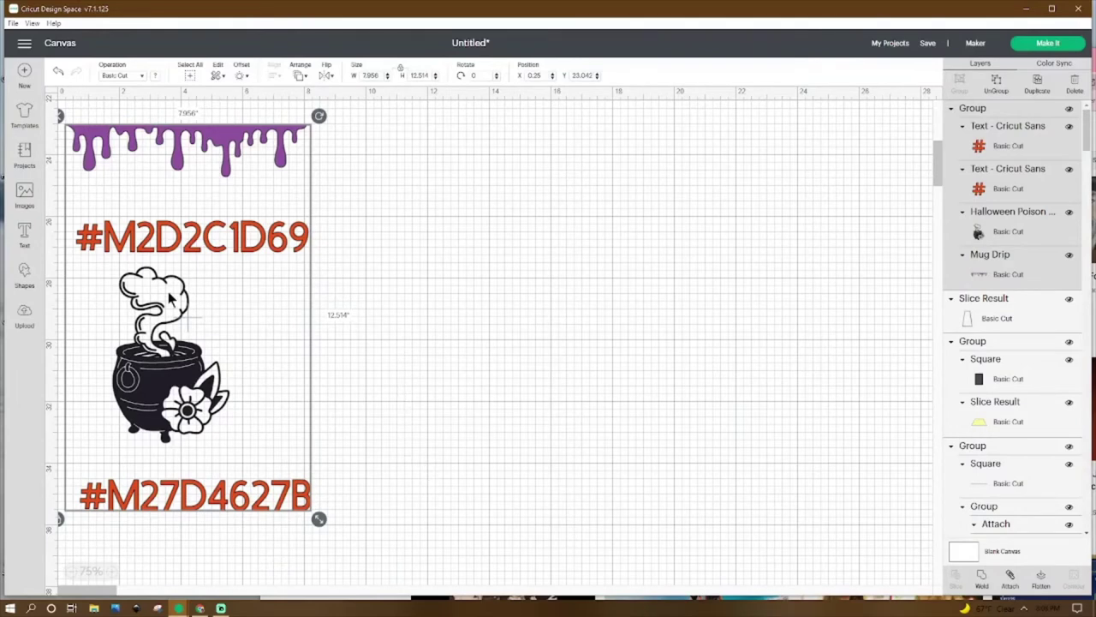
Duplicate the upper of the two yellow pop-up templates at the canvas origin.
click(561, 397)
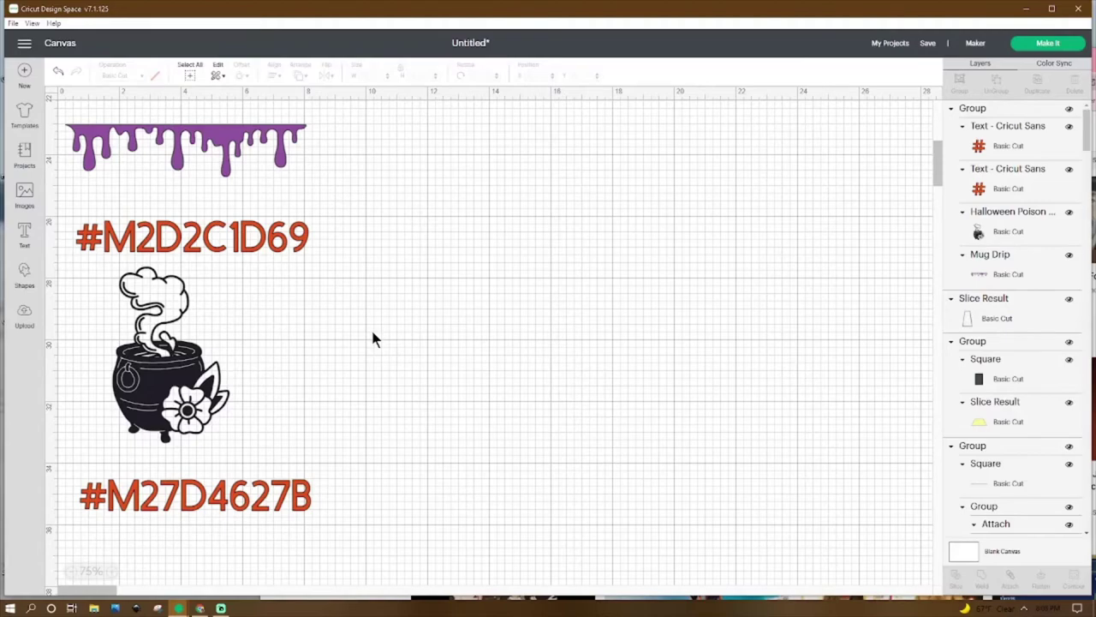
scroll(373, 334, up, 5)
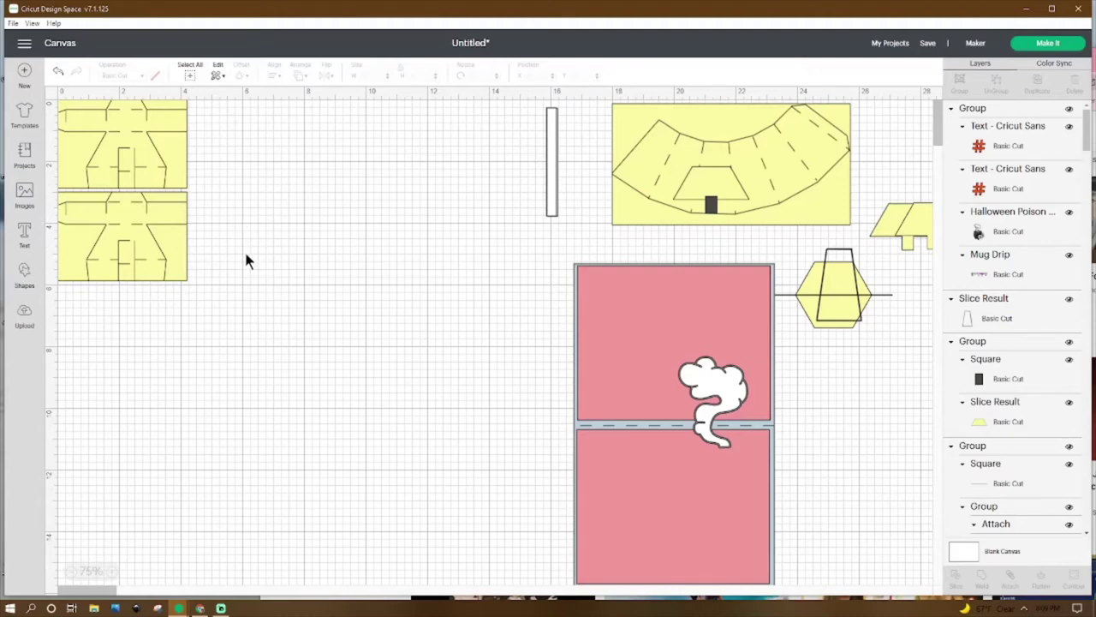
click(176, 154)
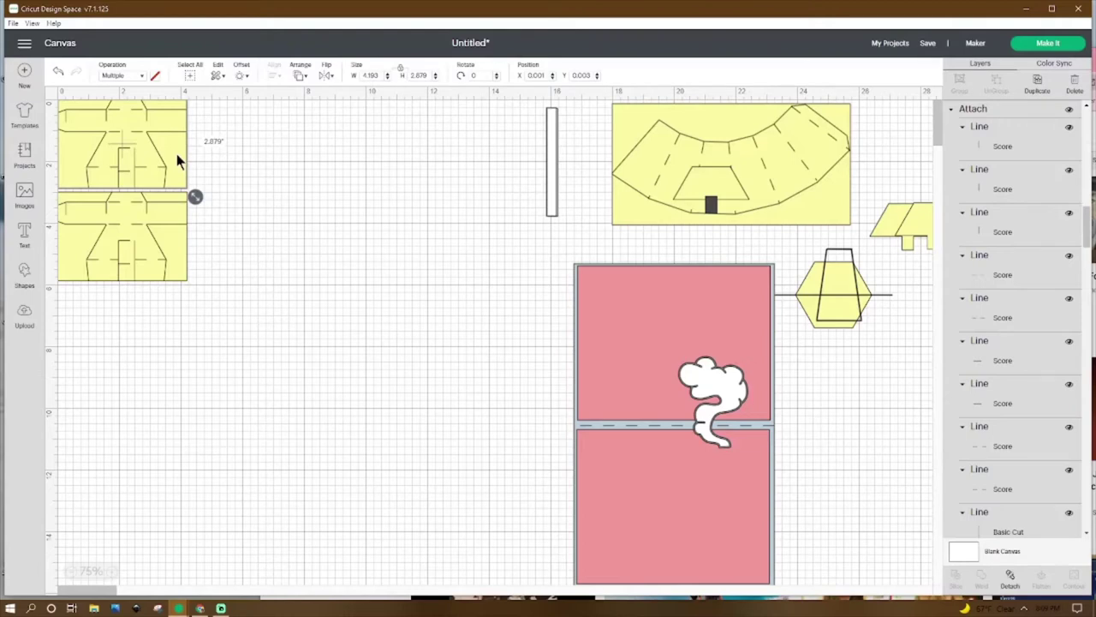
right_click(164, 153)
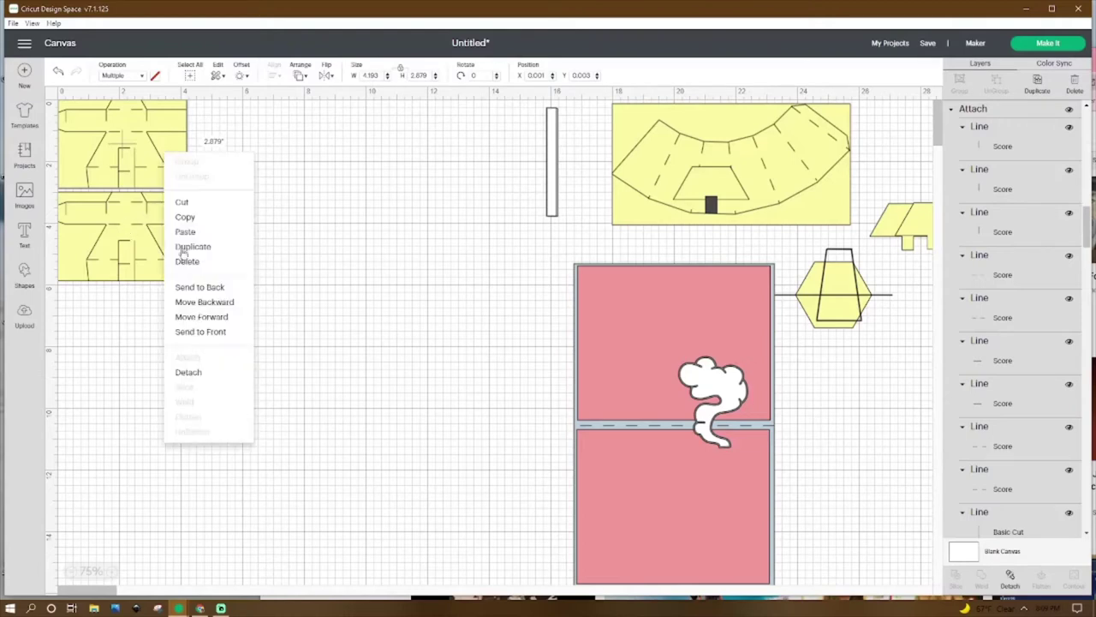
click(185, 246)
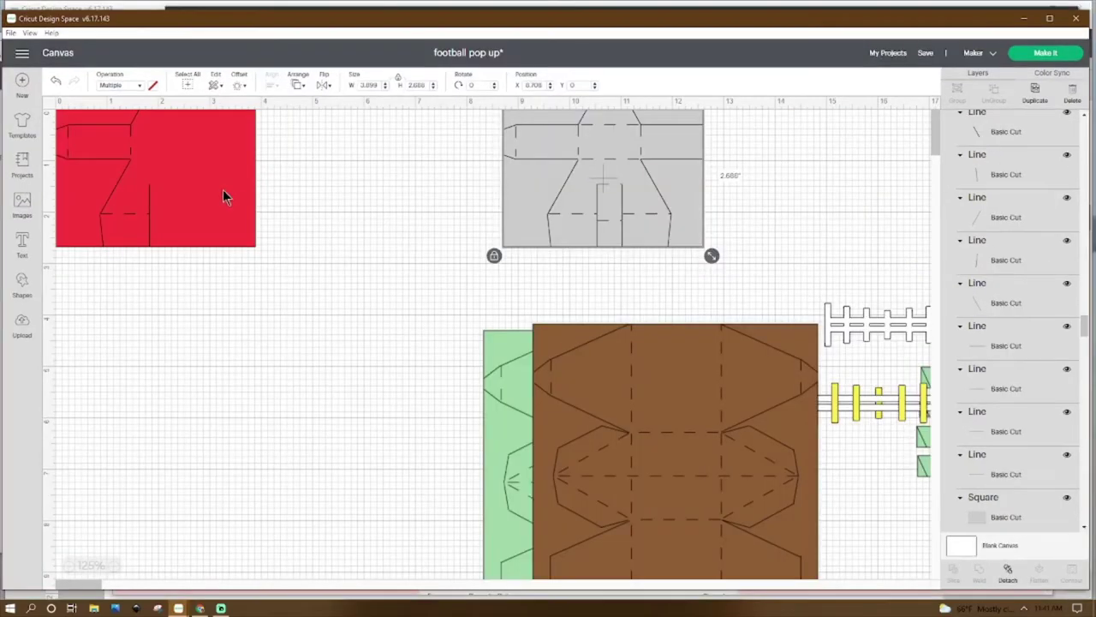
Place a new straight line just beside the red square and set its operation to Basic Cut.
click(194, 184)
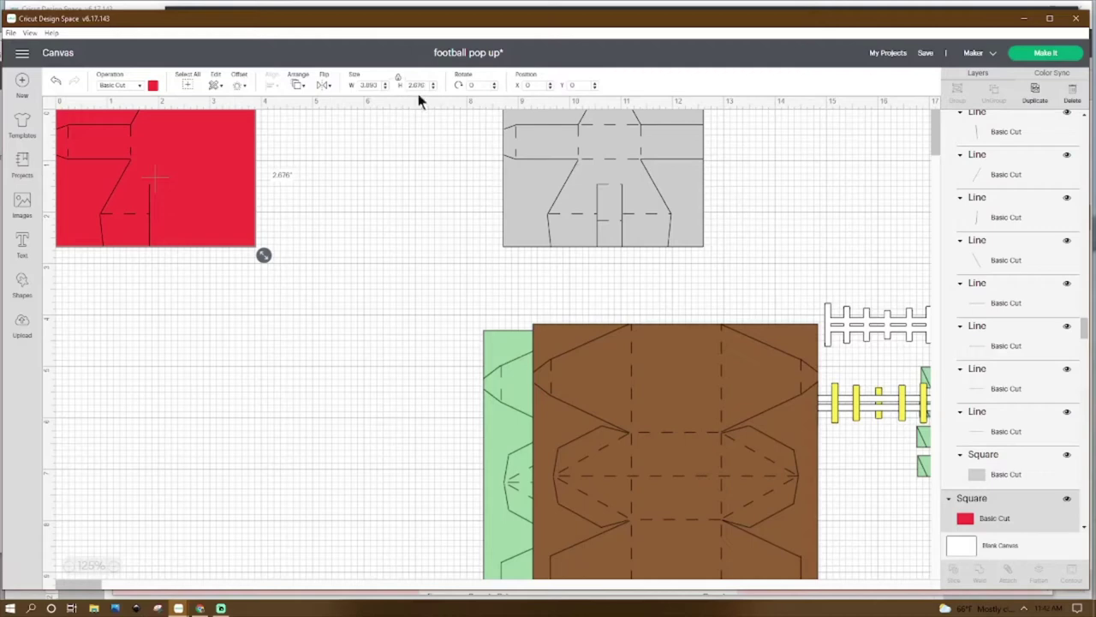
click(133, 297)
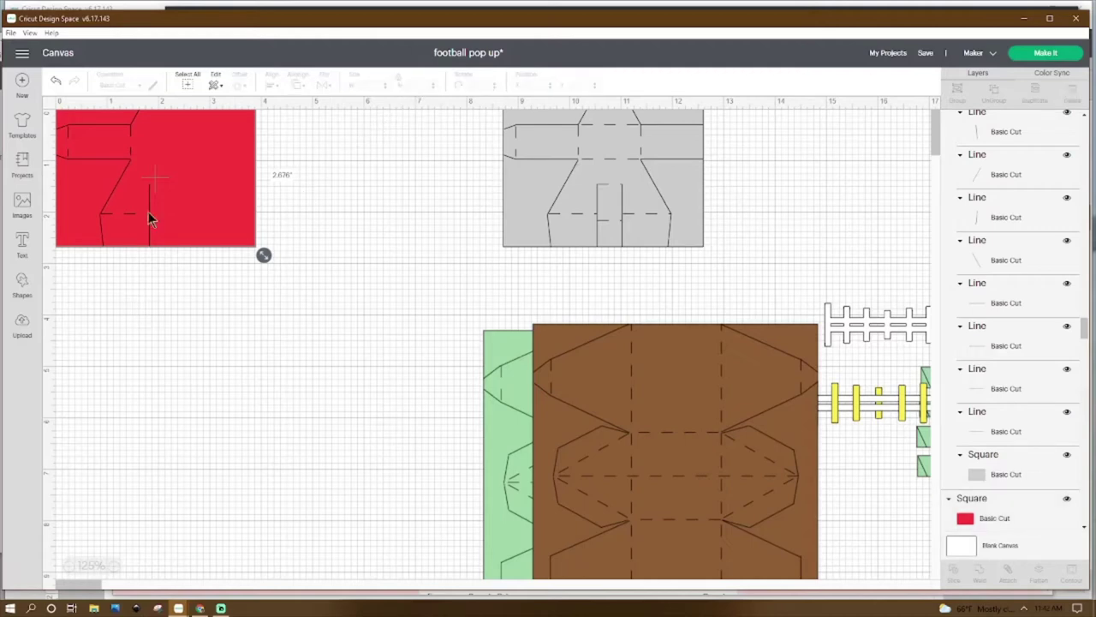
click(23, 286)
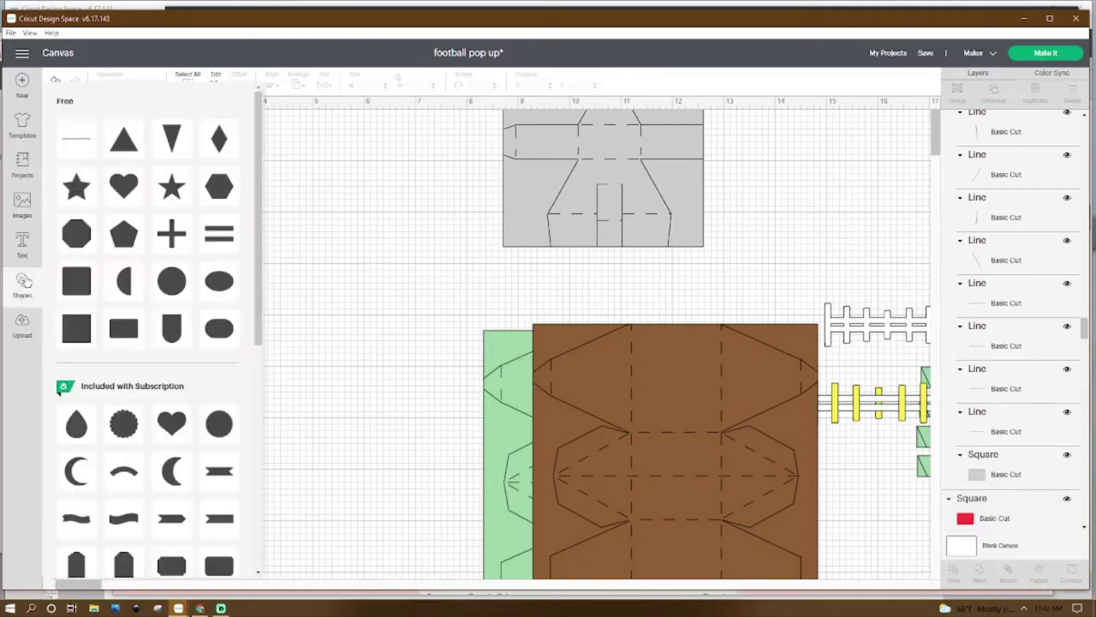
click(73, 146)
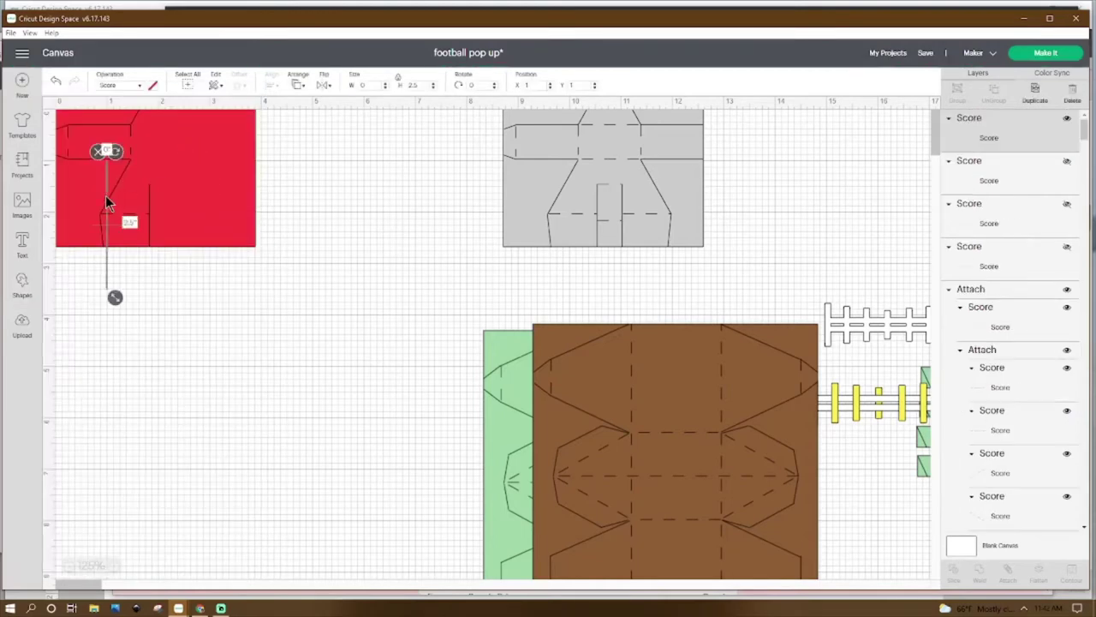
drag(106, 196, 291, 196)
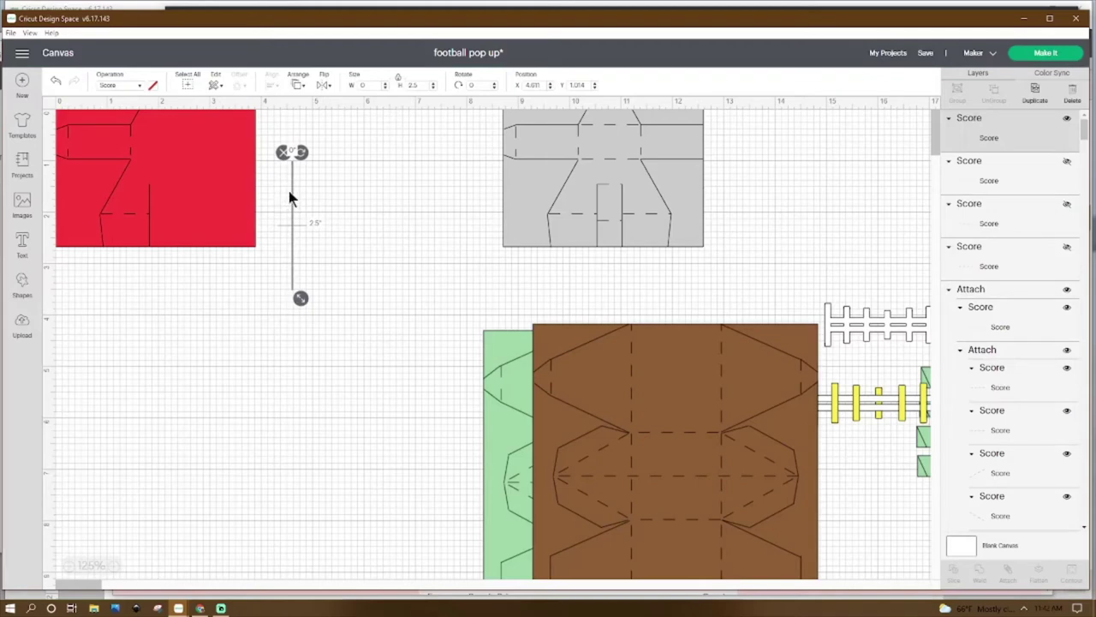
click(127, 85)
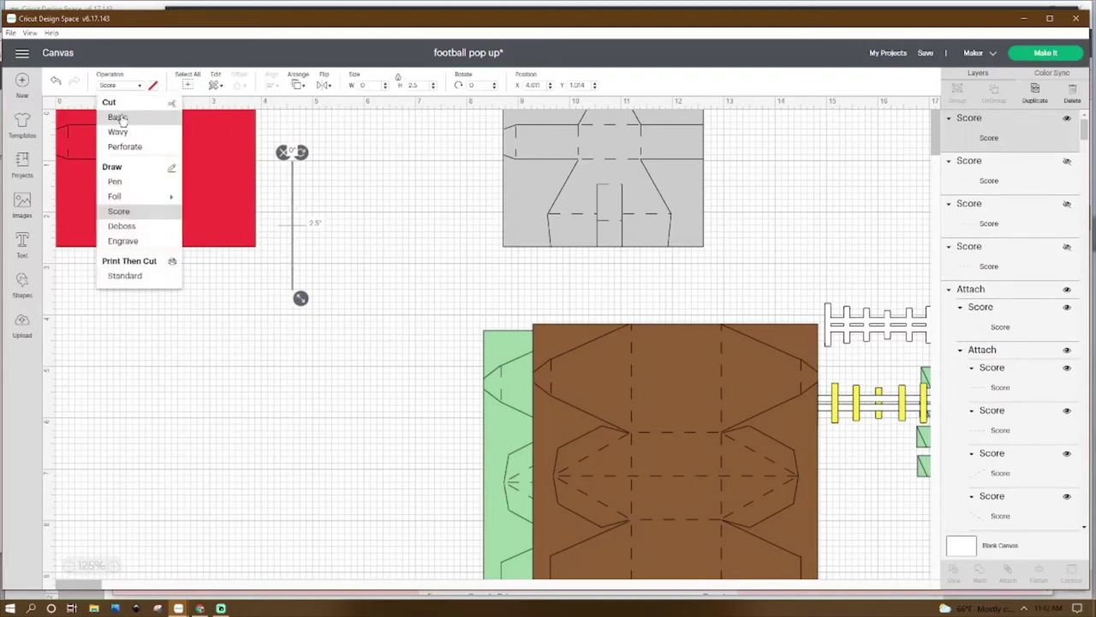
click(118, 118)
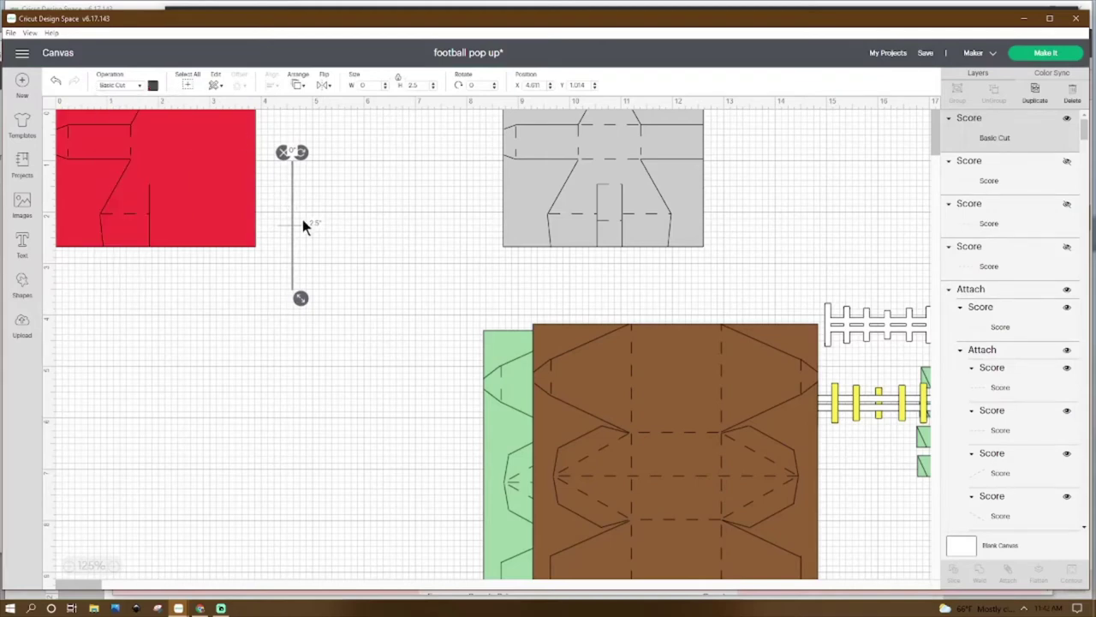
Examine the length, rotation and position of the vertical and slanted cut lines in the lower part of the red template.
click(149, 240)
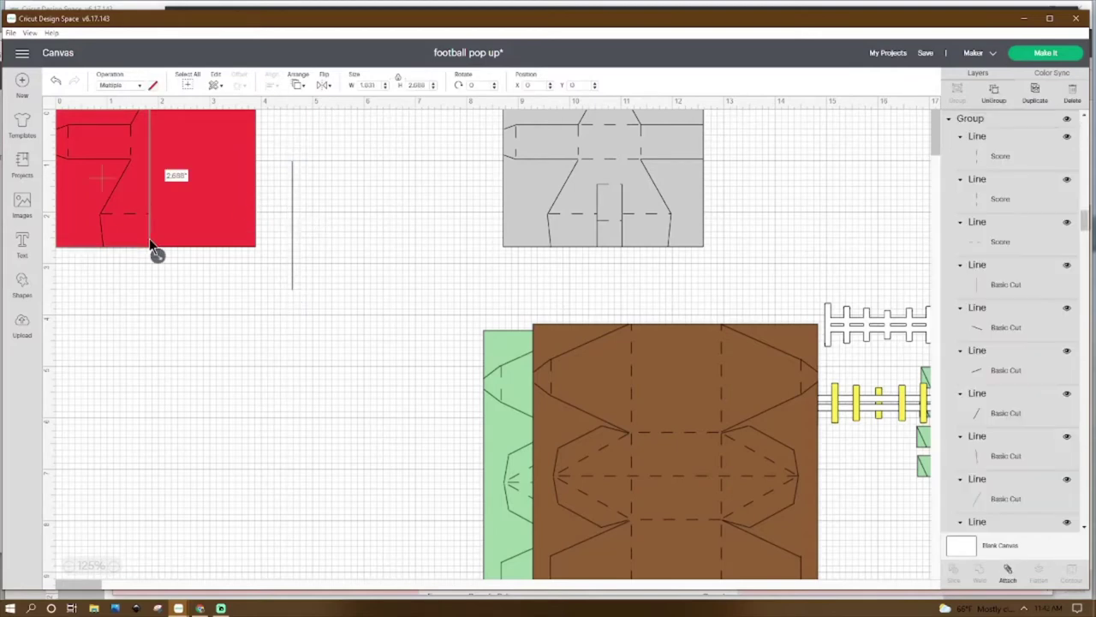
click(369, 205)
click(149, 213)
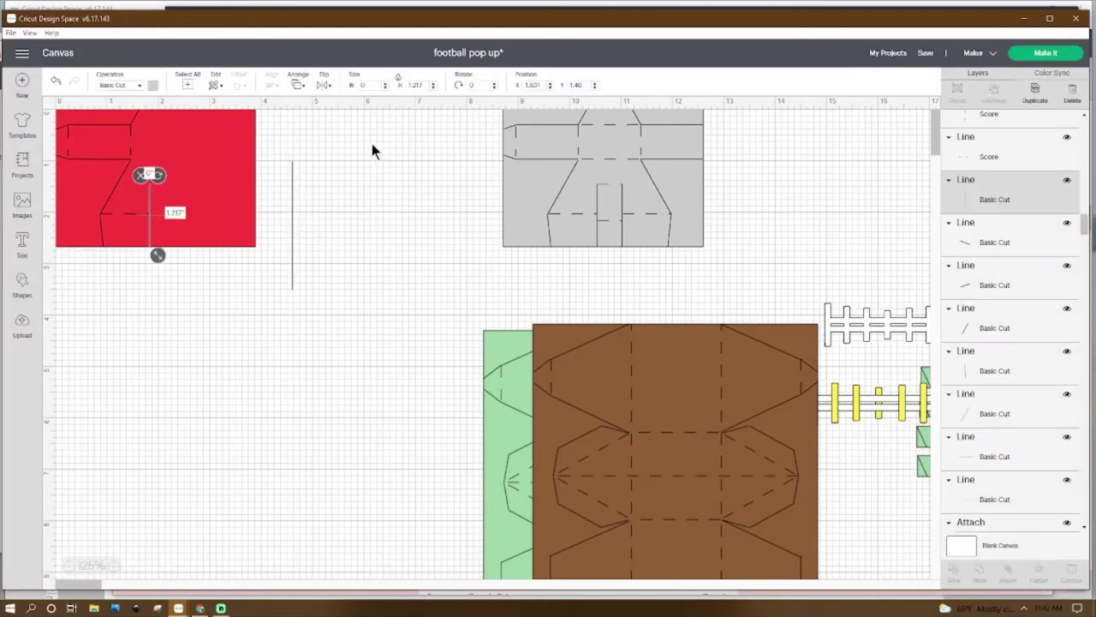
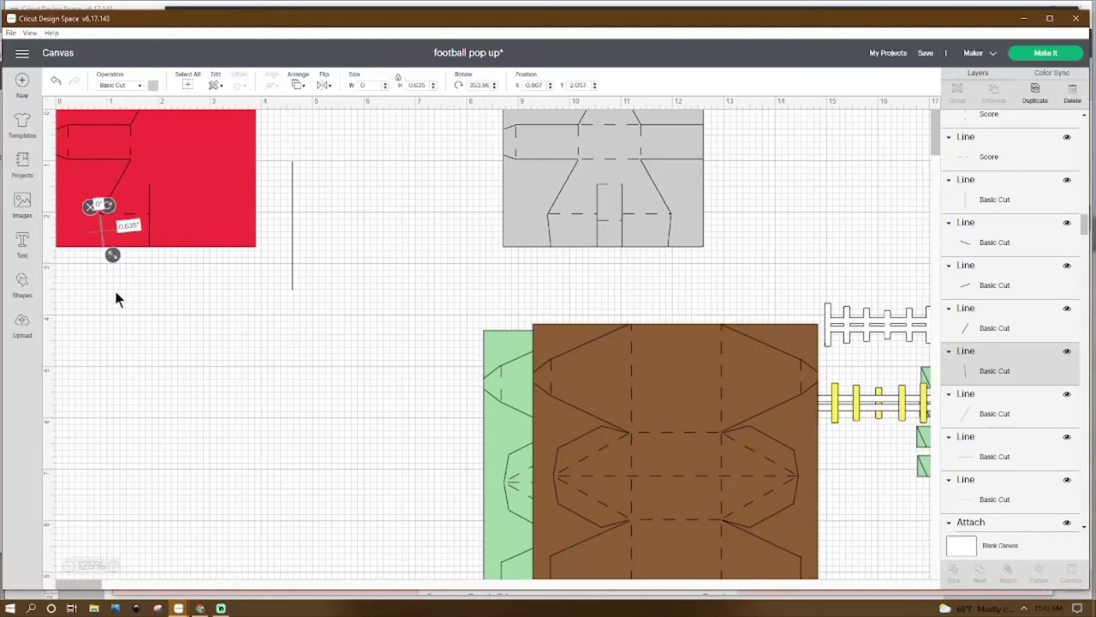
right_click(105, 230)
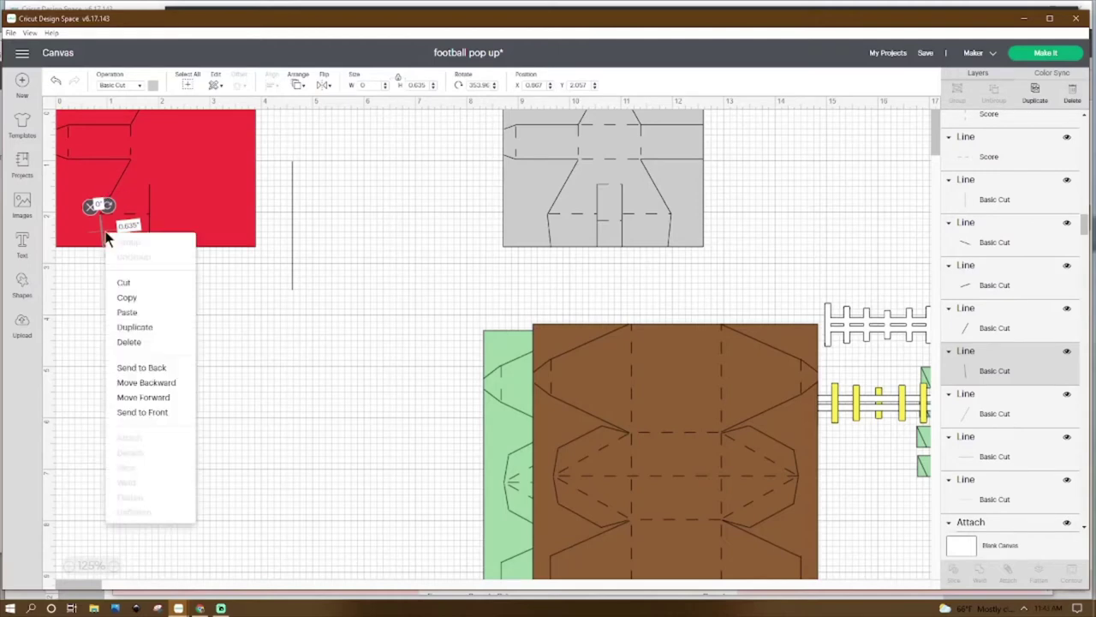
click(119, 177)
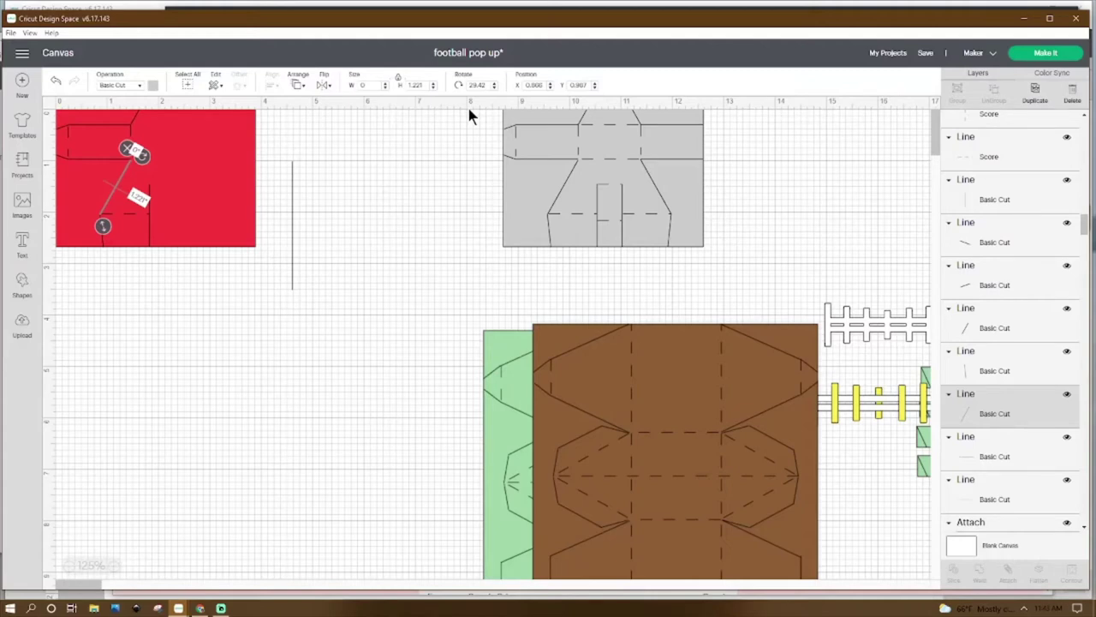
right_click(117, 195)
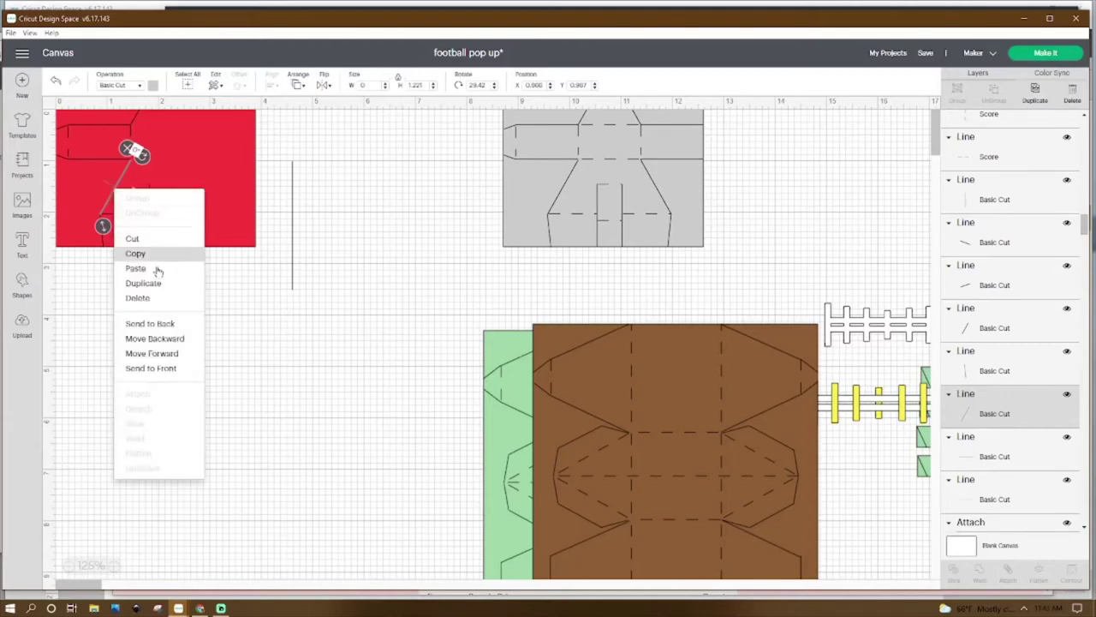
Examine the length, rotation and position of the red template's two horizontal cut lines and the score line at its side tab.
click(102, 160)
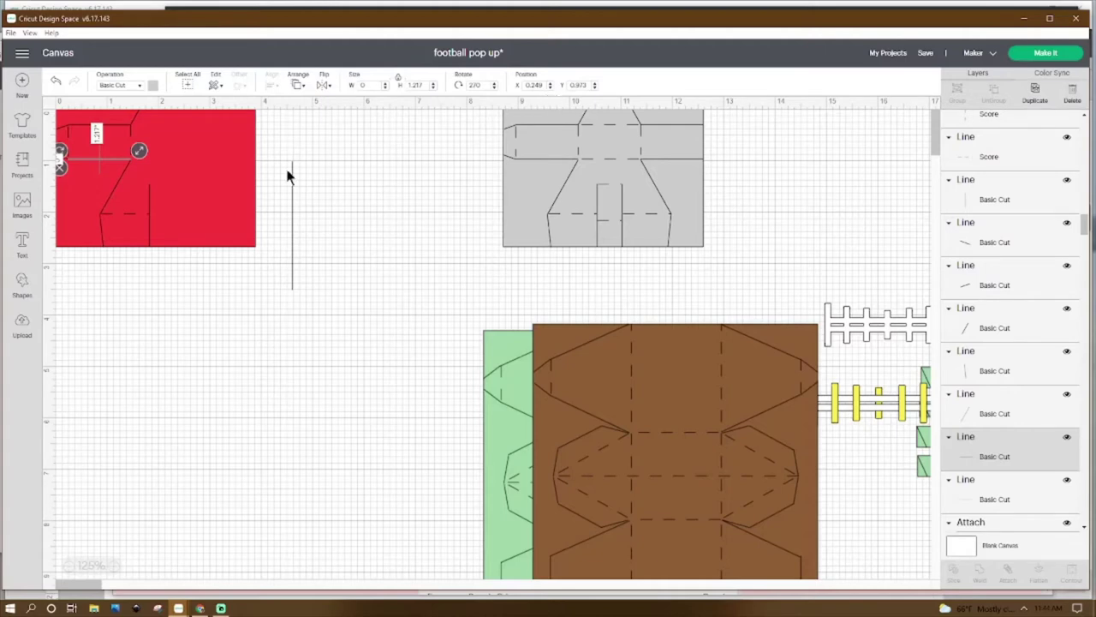
right_click(101, 157)
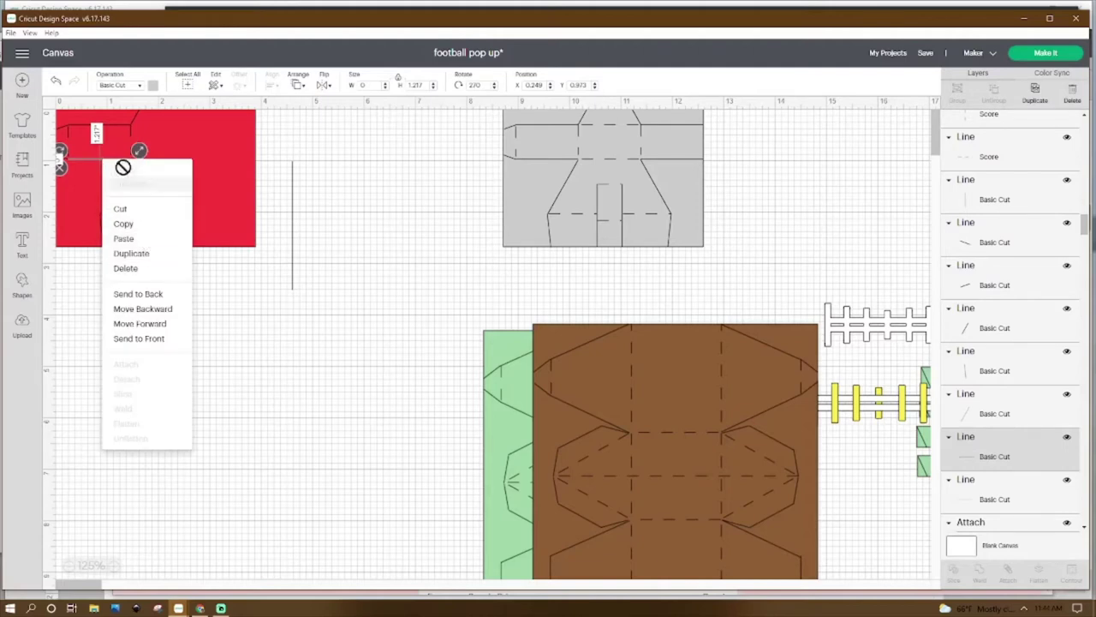
click(114, 124)
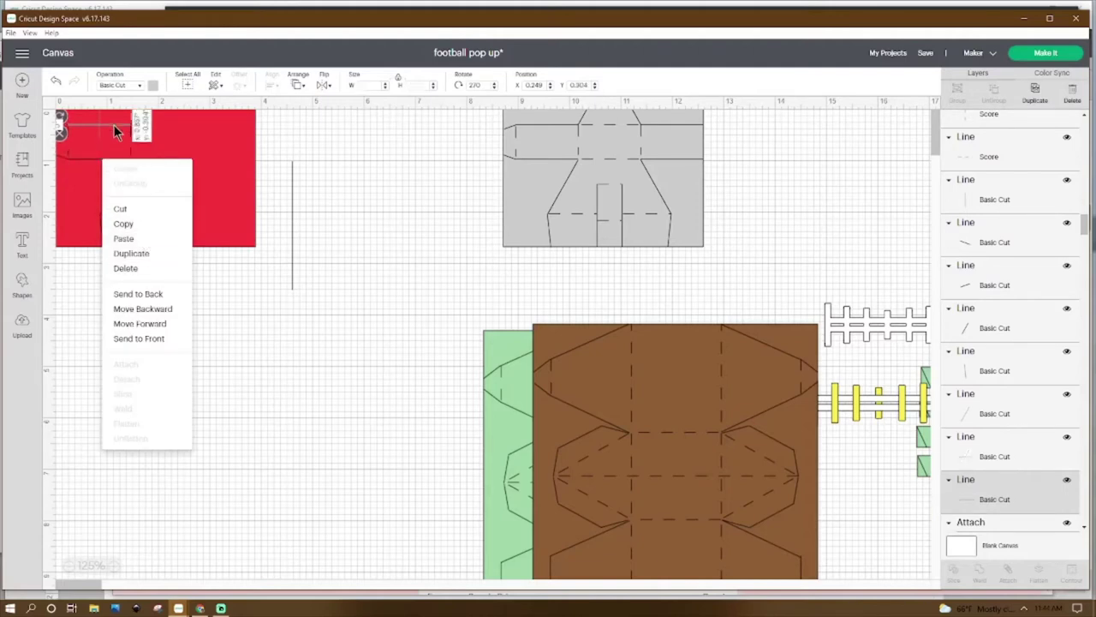
click(108, 159)
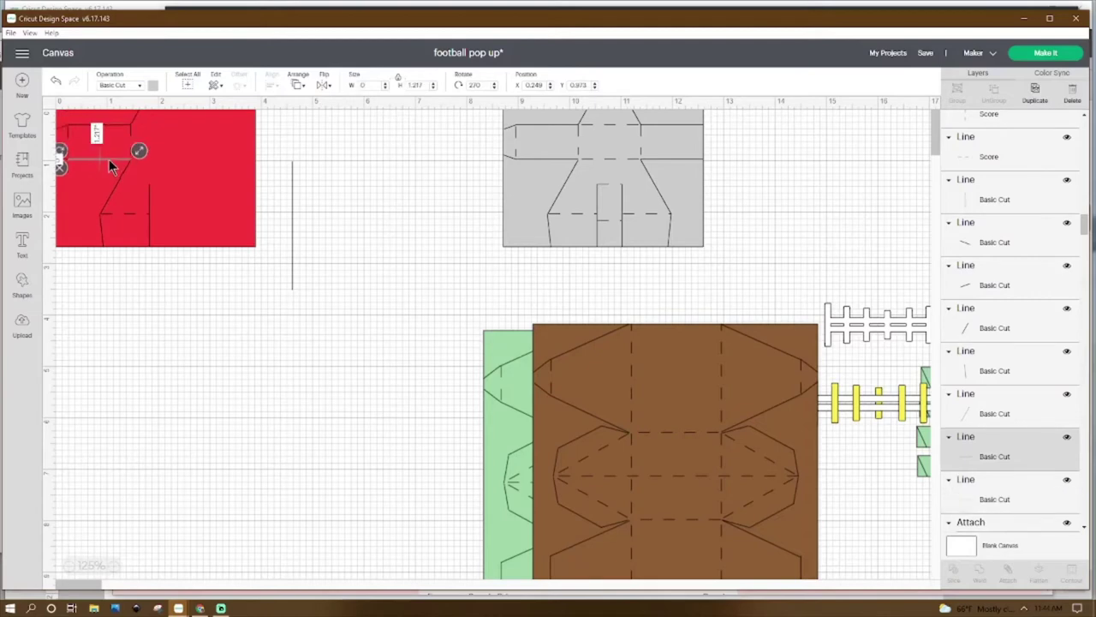
click(112, 125)
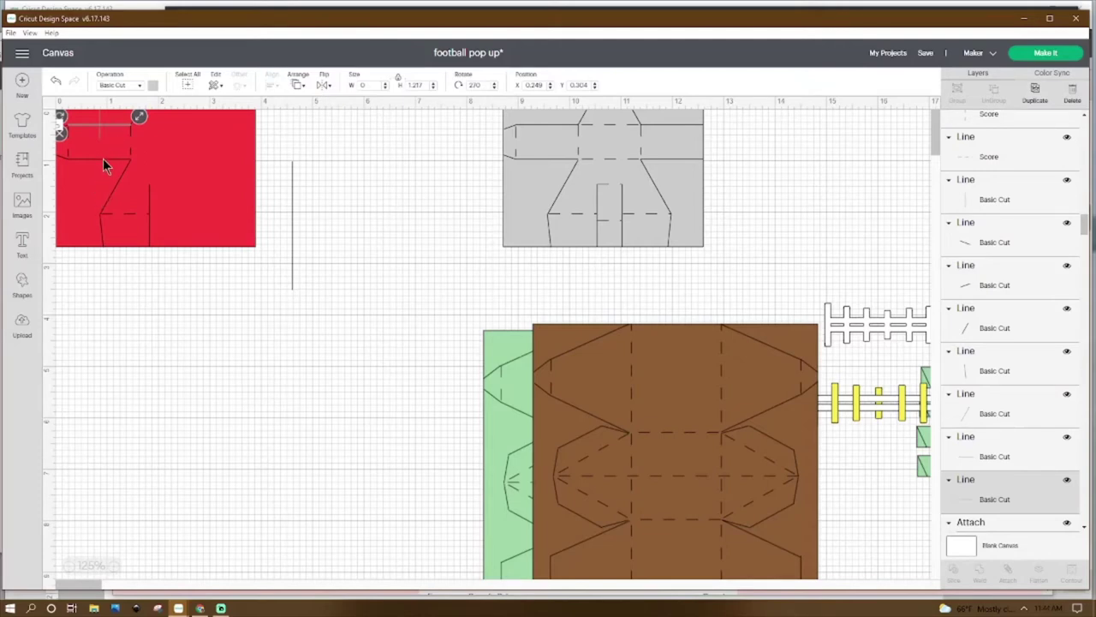
click(103, 159)
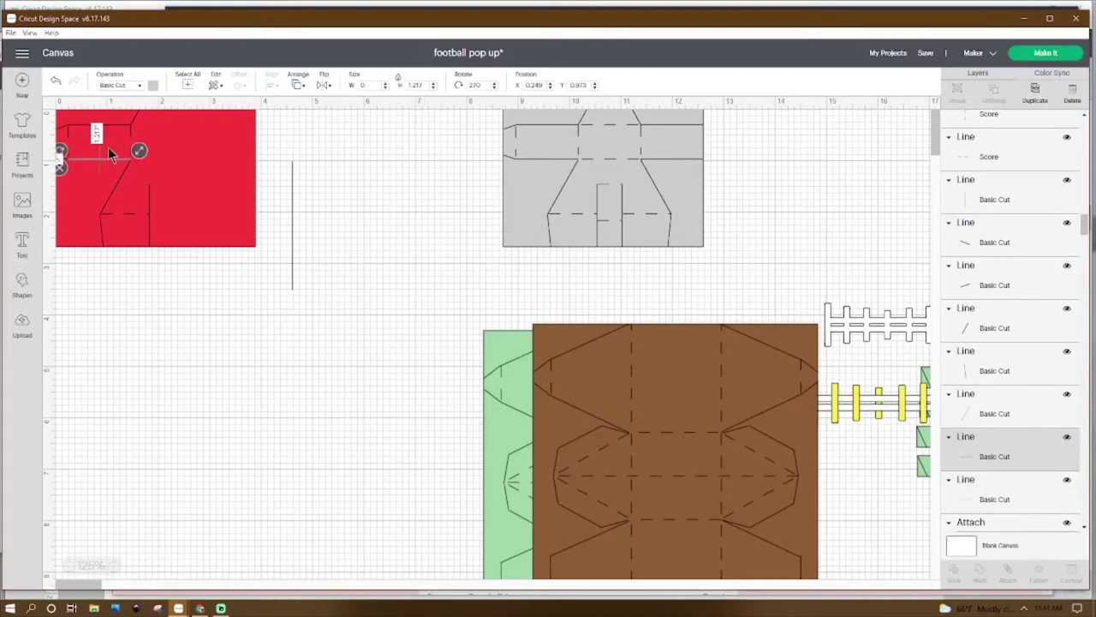
click(81, 122)
right_click(81, 122)
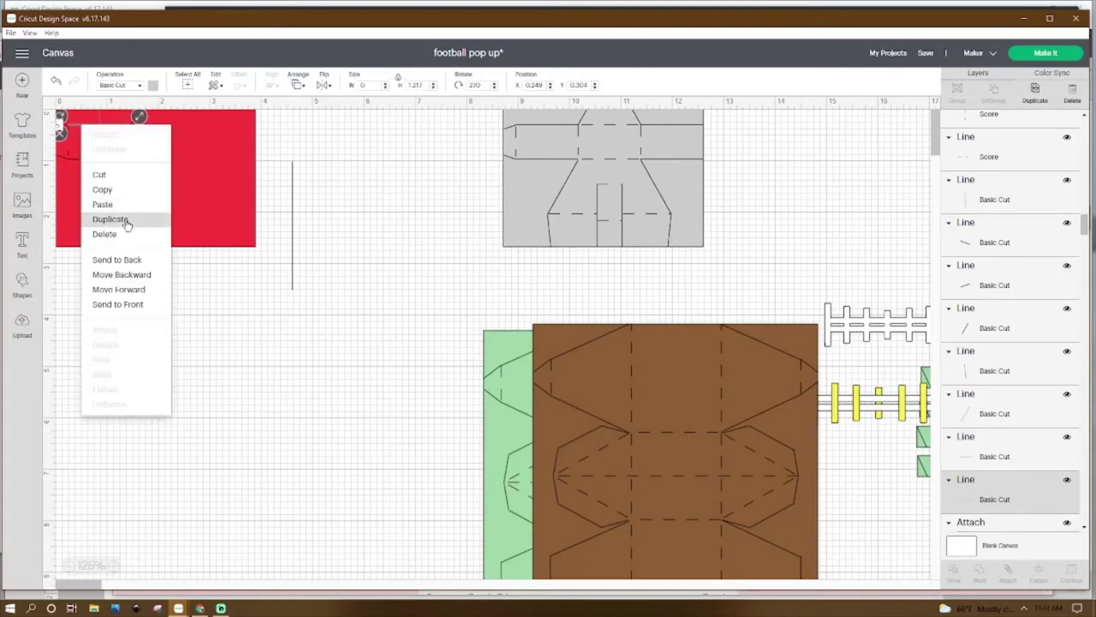
click(62, 223)
click(62, 127)
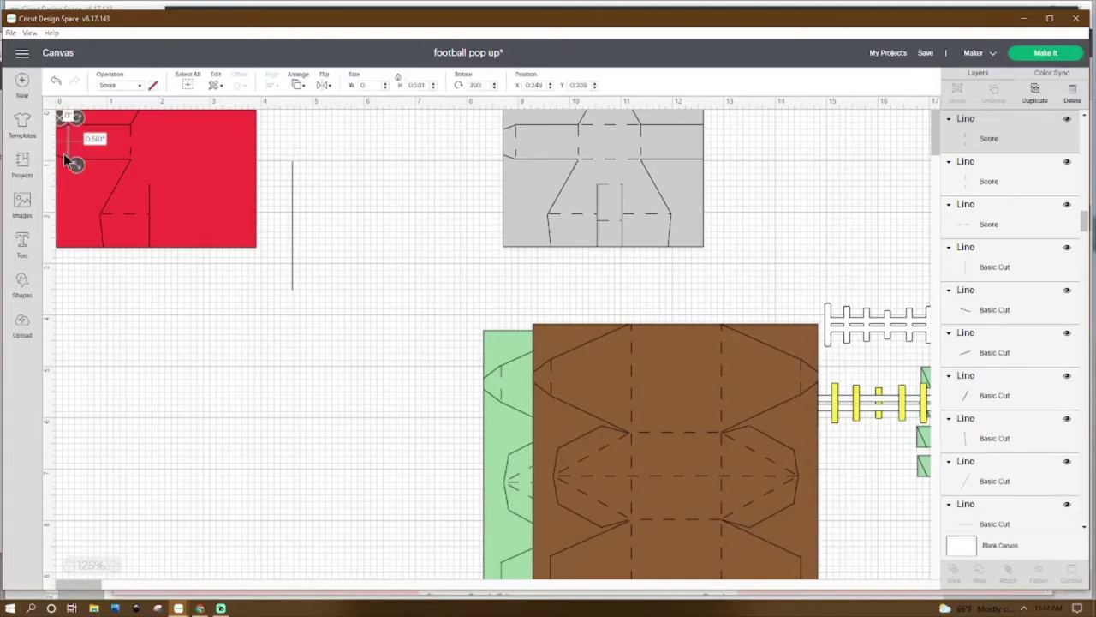
Try out a duplicate of the red template's short slanted tab line with its operation set to Score.
click(61, 156)
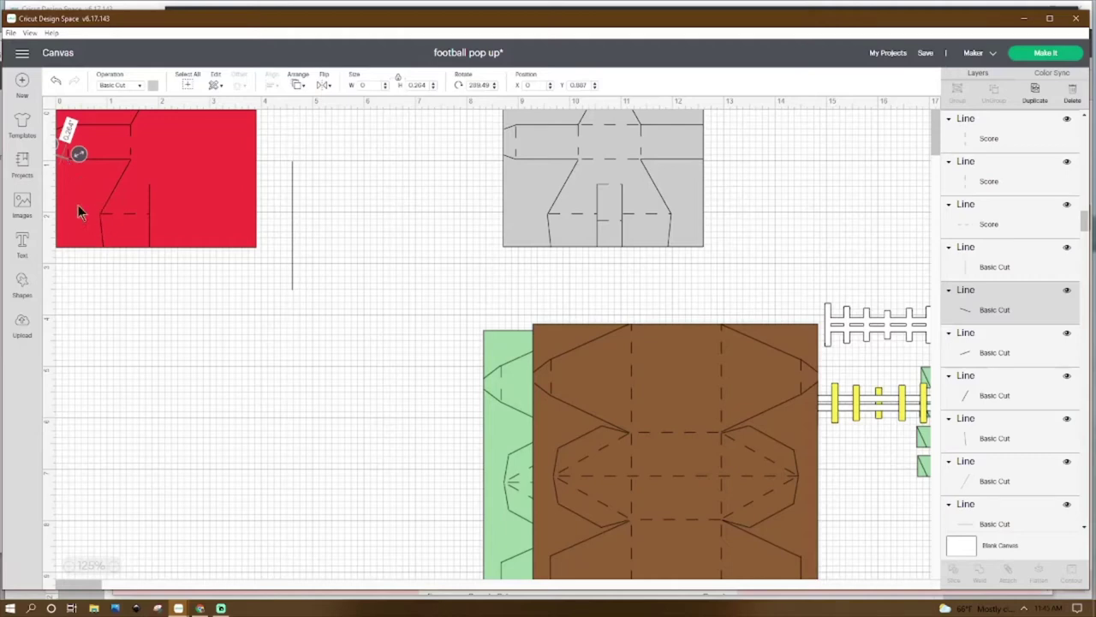
right_click(56, 155)
click(110, 250)
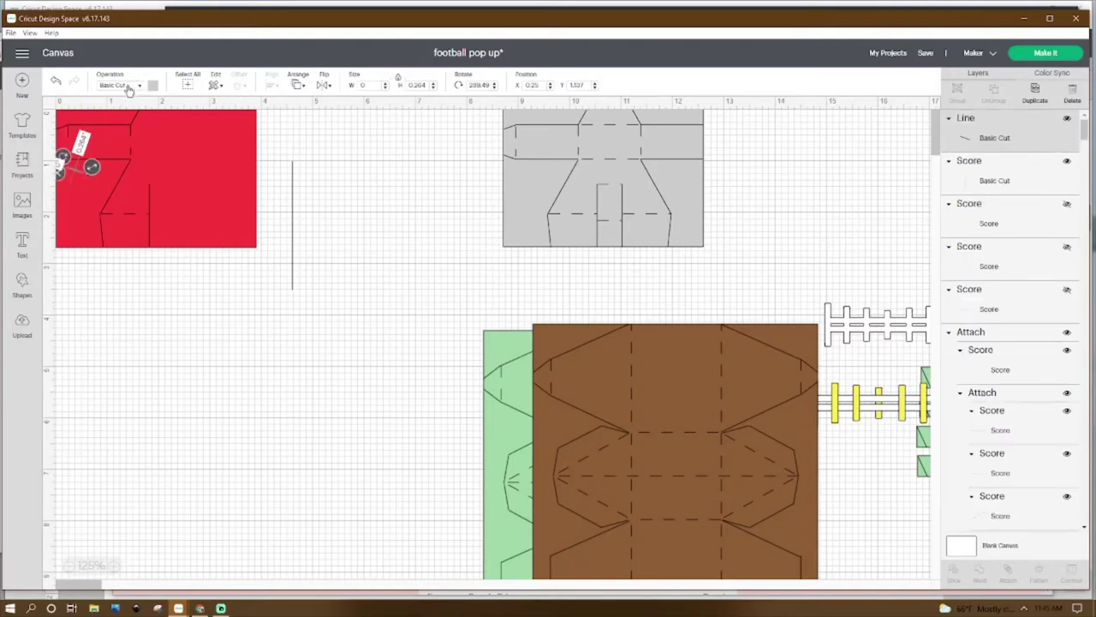
click(129, 86)
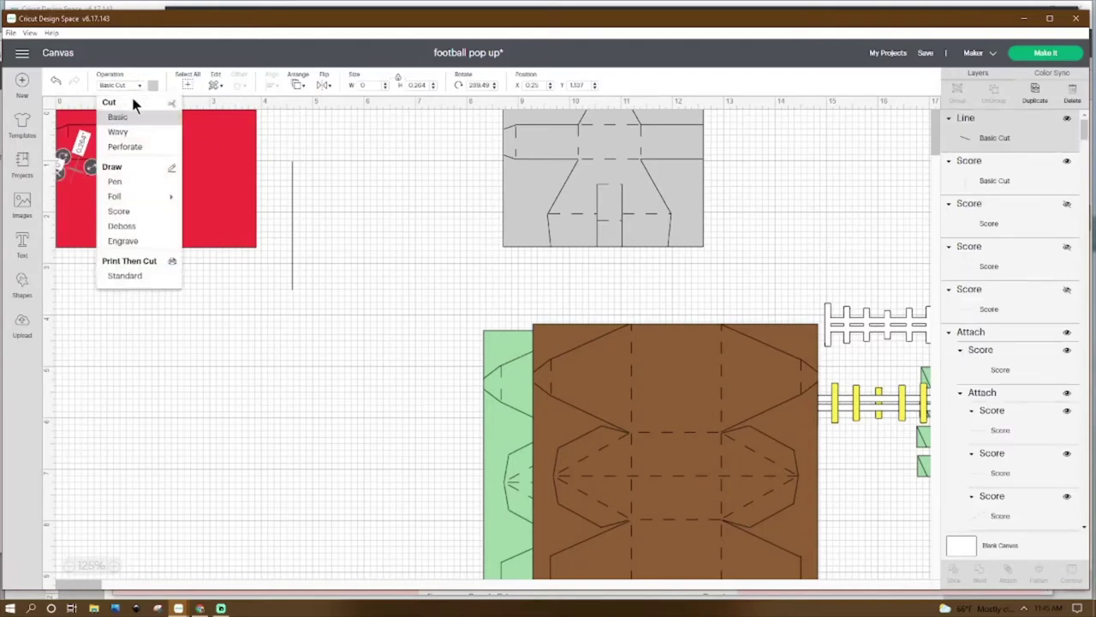
click(120, 212)
drag(79, 172, 144, 335)
click(94, 287)
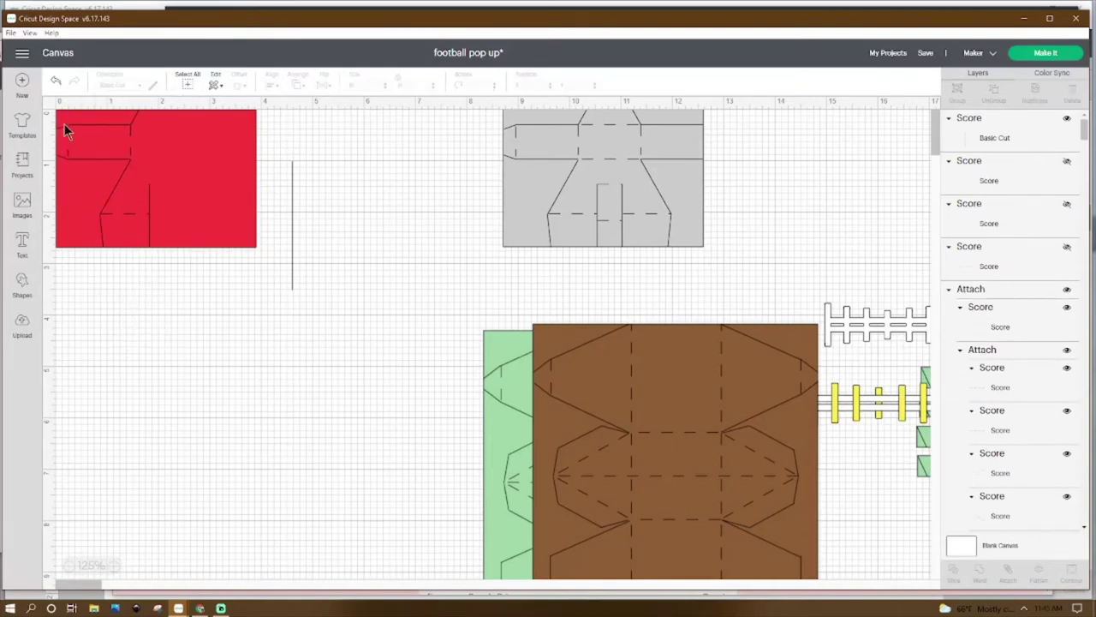
Set the rotation of the score line at the red template's side tab to 0 degrees.
click(69, 133)
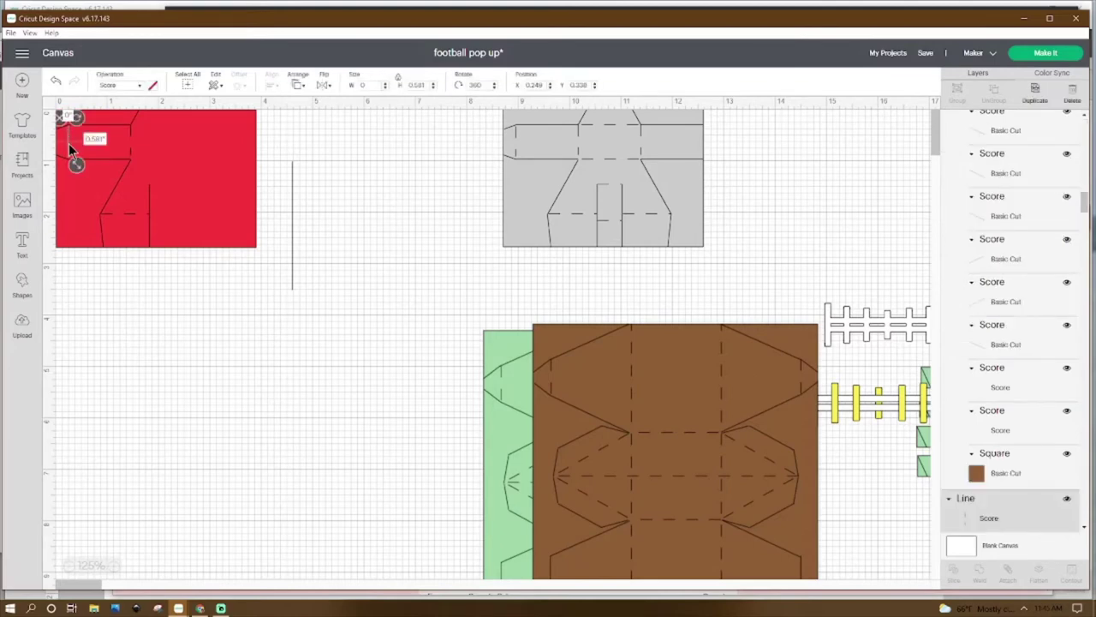
double_click(476, 85)
text(0)
right_click(74, 139)
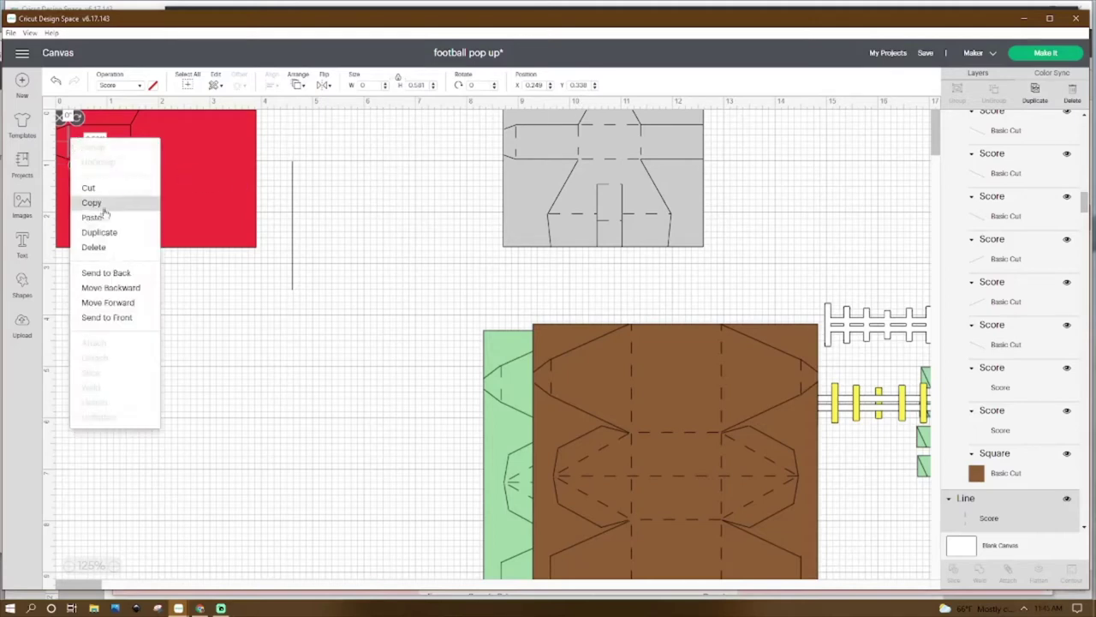
click(325, 179)
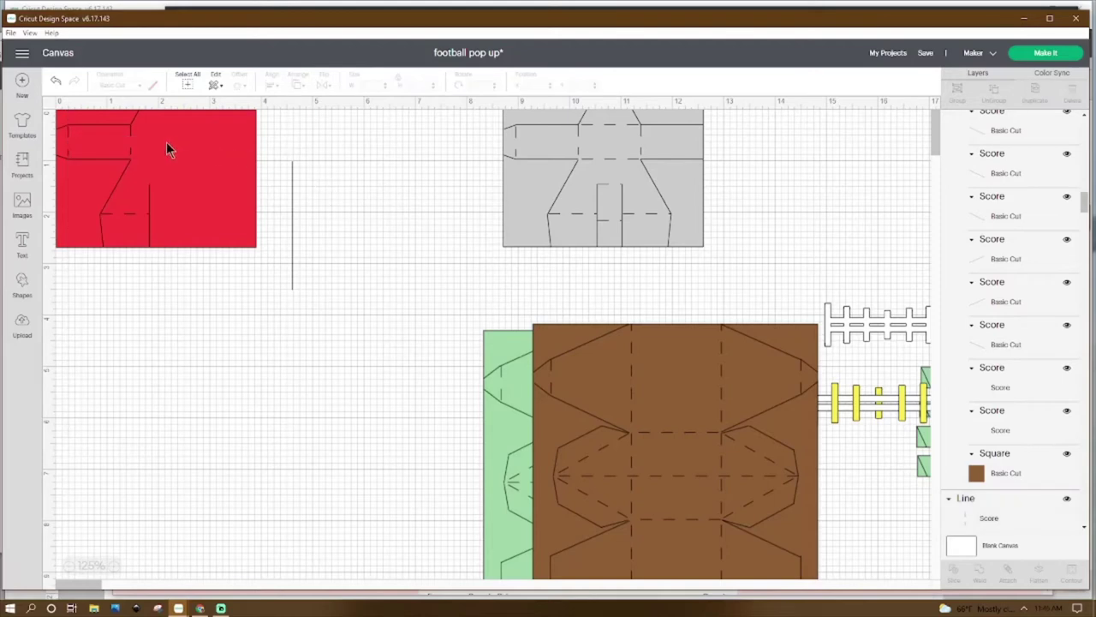
Examine the length, rotation and position of the vertical score line joining the inner ends of the red template's two horizontal cuts.
key(ctrl+v)
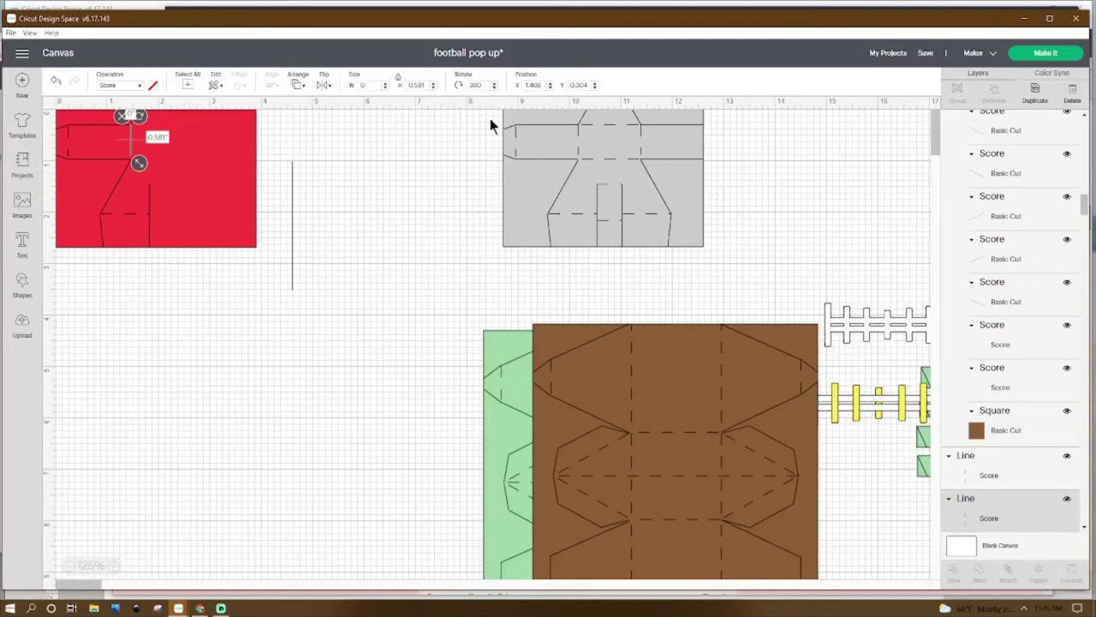
right_click(130, 141)
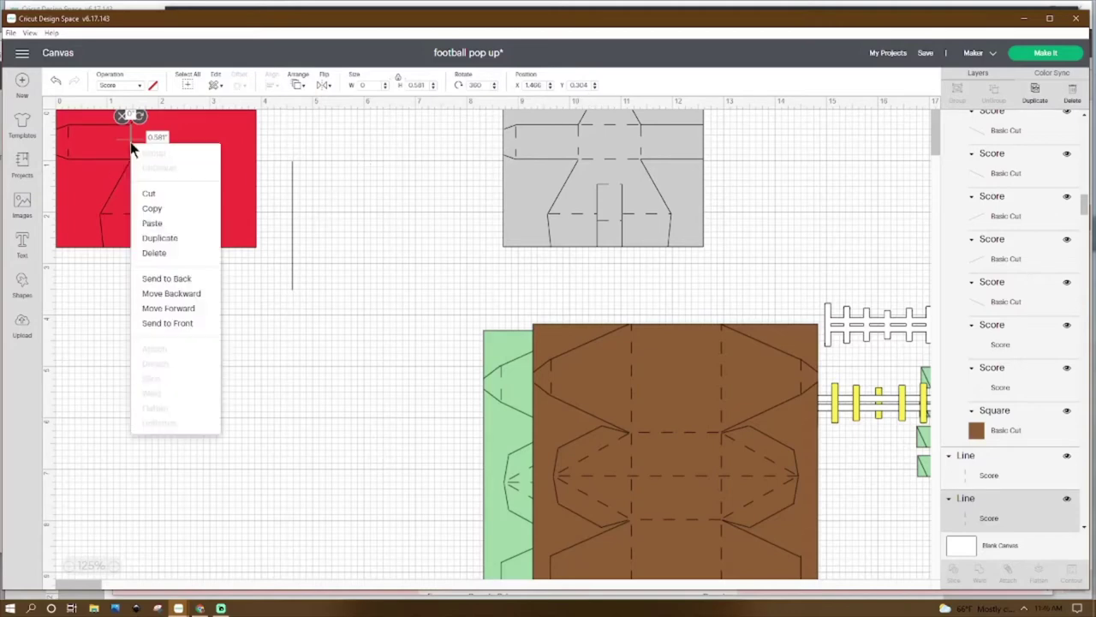
click(400, 173)
Set the rotation of the horizontal score line in the lower part of the red template to 90 degrees.
click(124, 214)
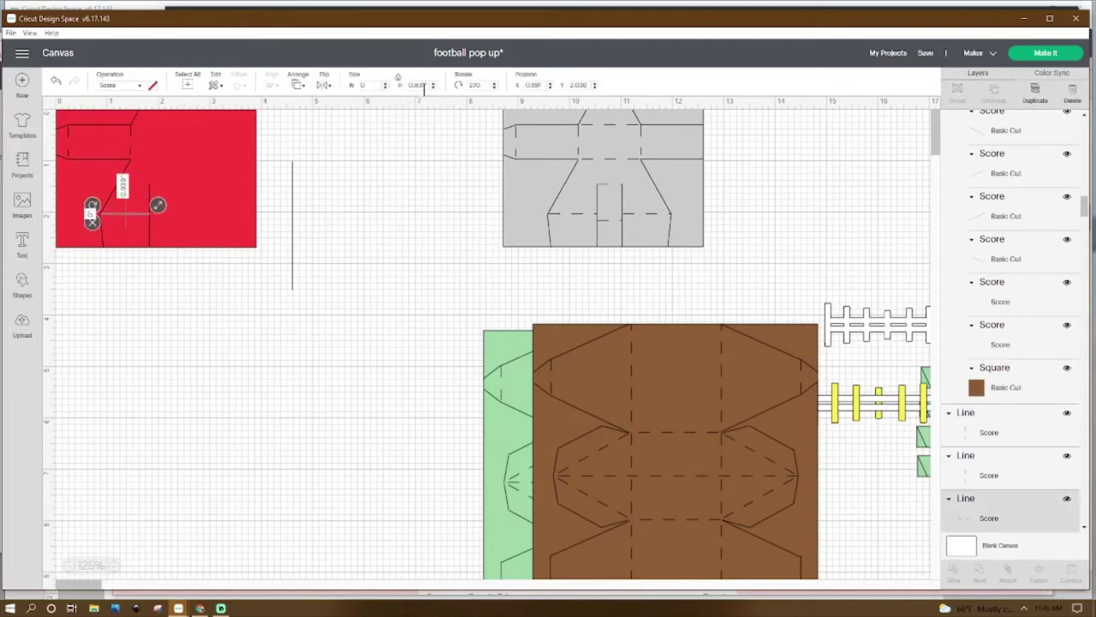
key(Tab)
text(90)
key(Return)
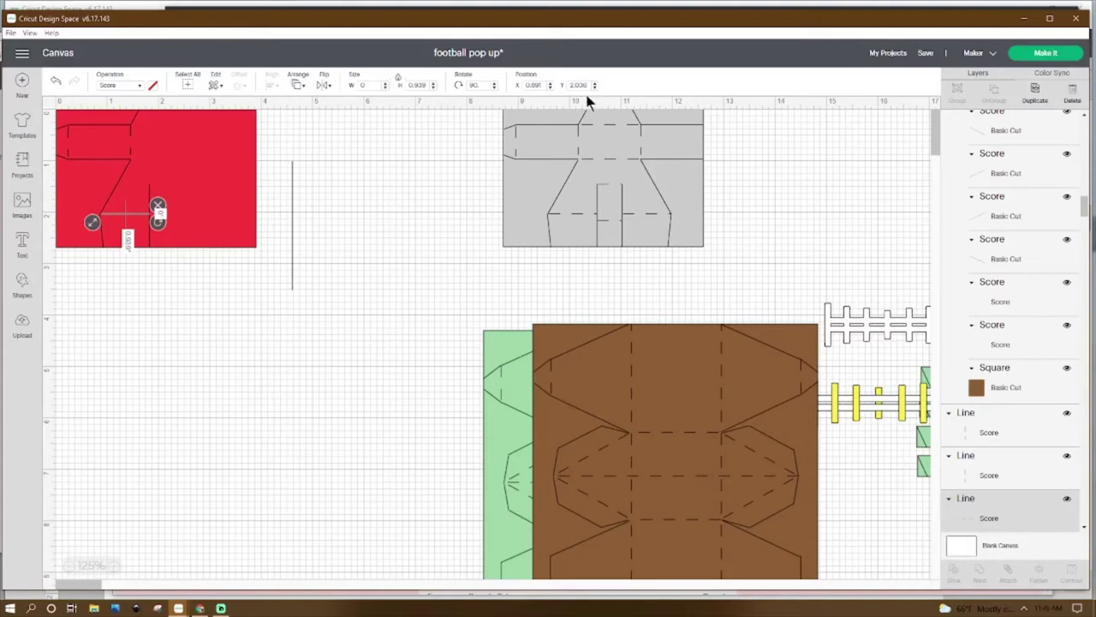
click(175, 317)
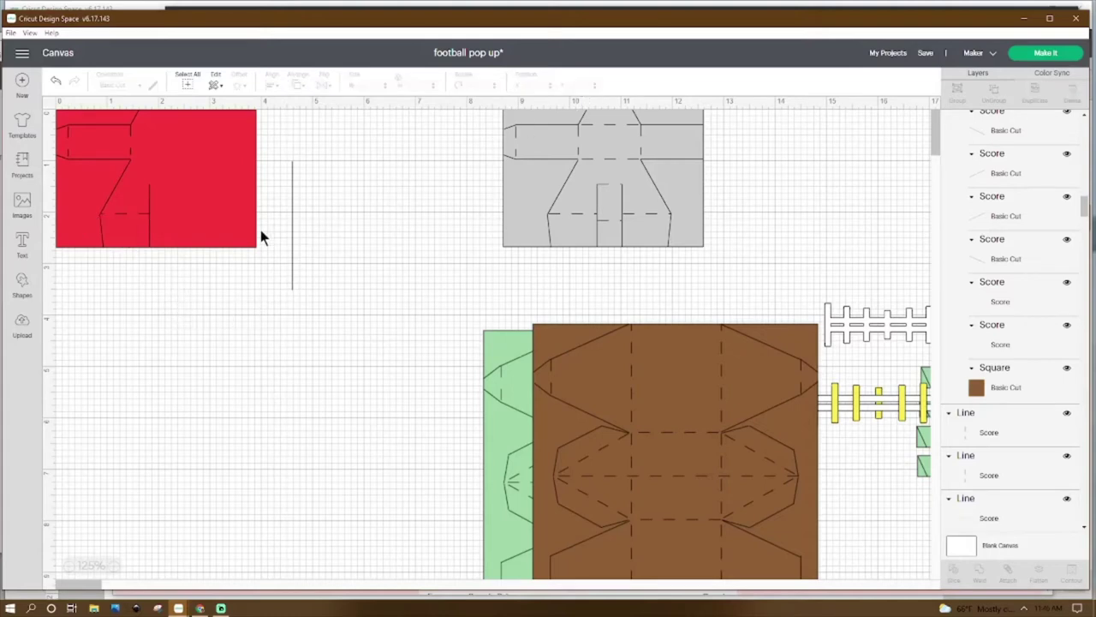
Delete the spare vertical line beside the red square and move the square down, clear of the template lines.
click(293, 203)
key(Delete)
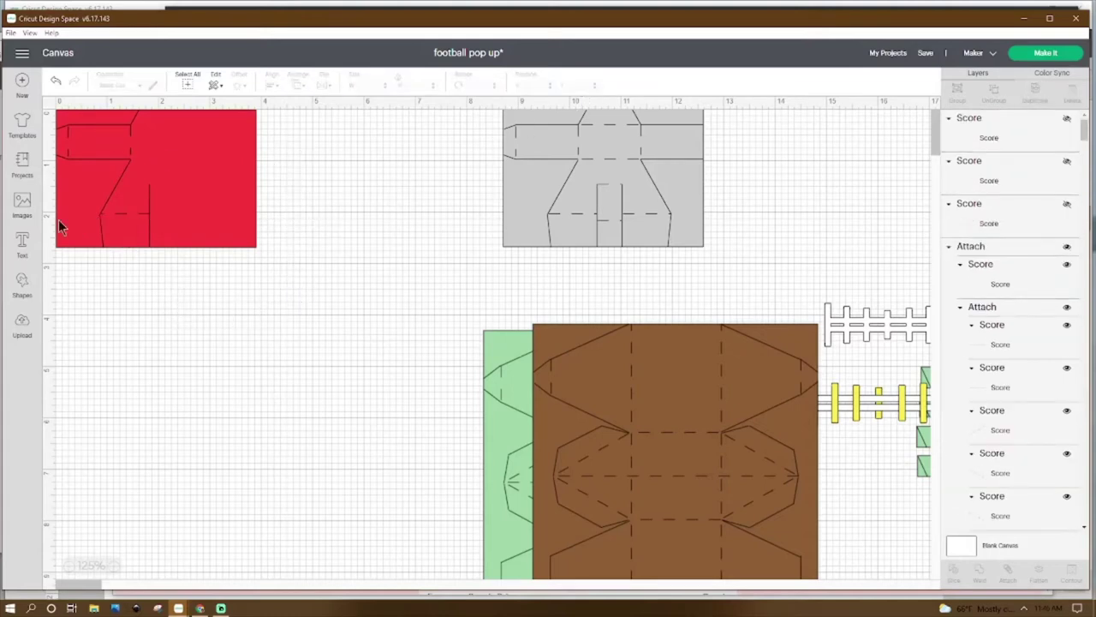
click(209, 142)
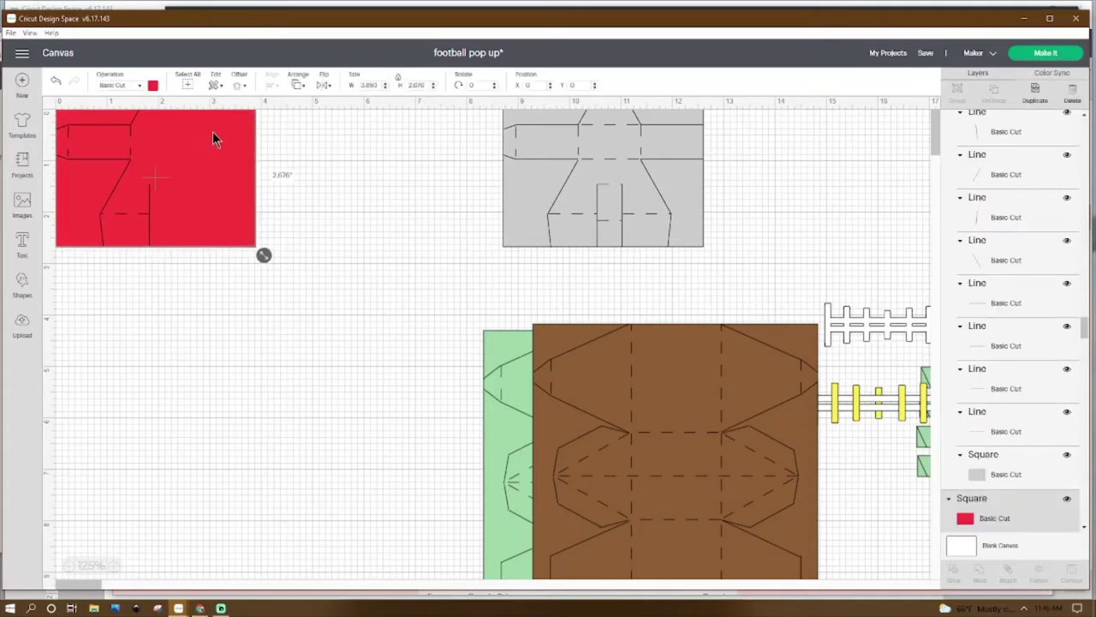
drag(232, 159, 144, 306)
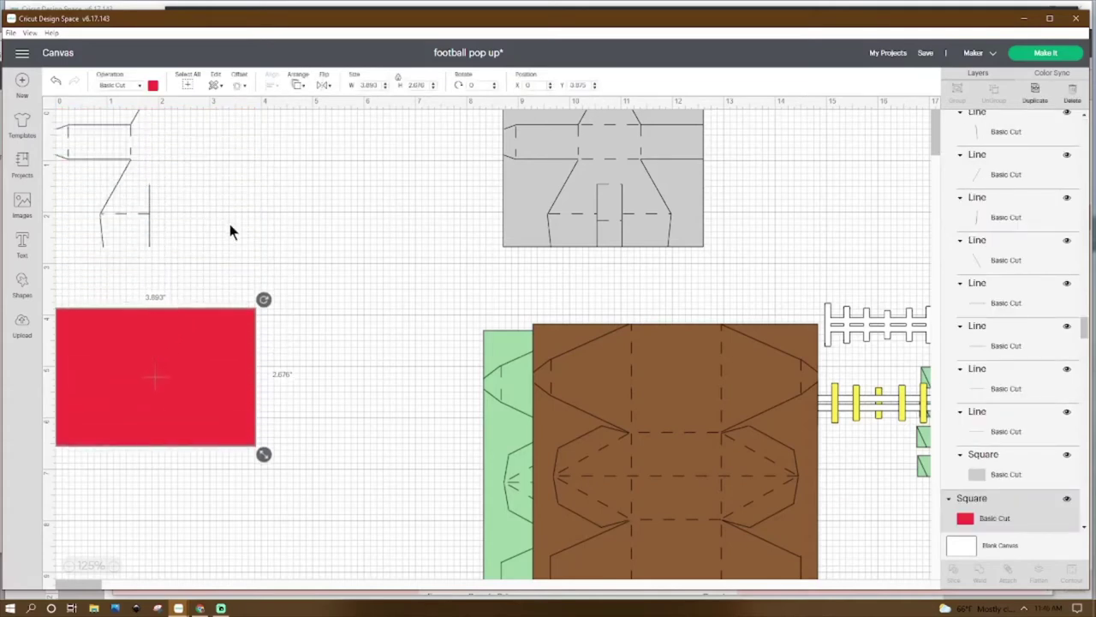
Group all the template's cut and score lines, and move the red square back under them at X 0, Y 0.
drag(202, 248, 10, 103)
click(957, 91)
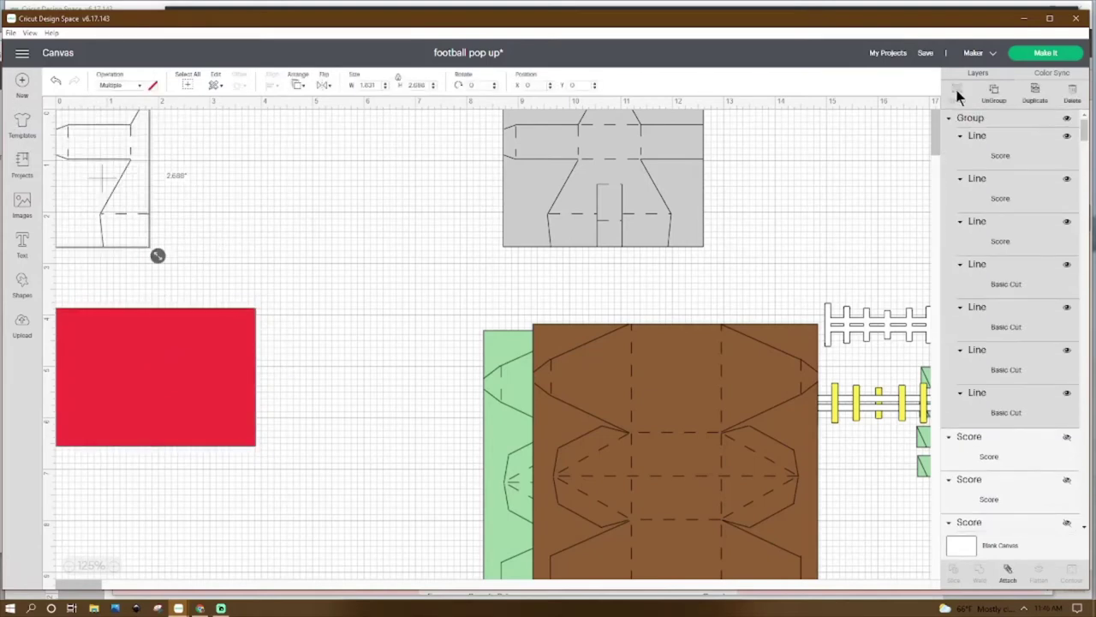
drag(220, 410, 147, 179)
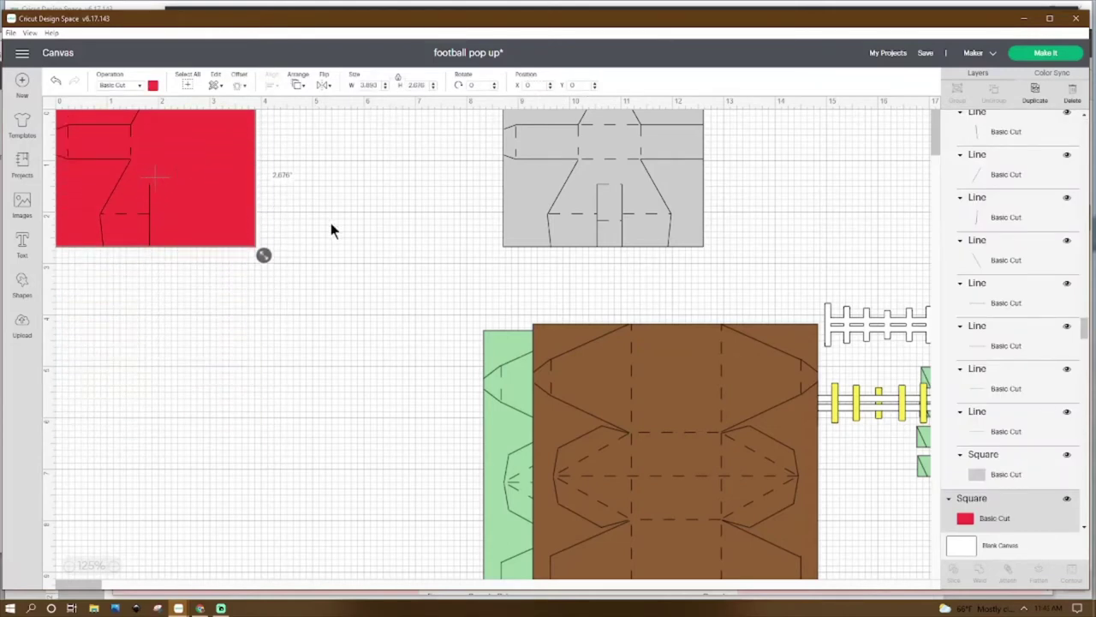
Duplicate the template's line group and place the copy, flipped horizontally, in the empty space between the red and grey templates.
click(123, 161)
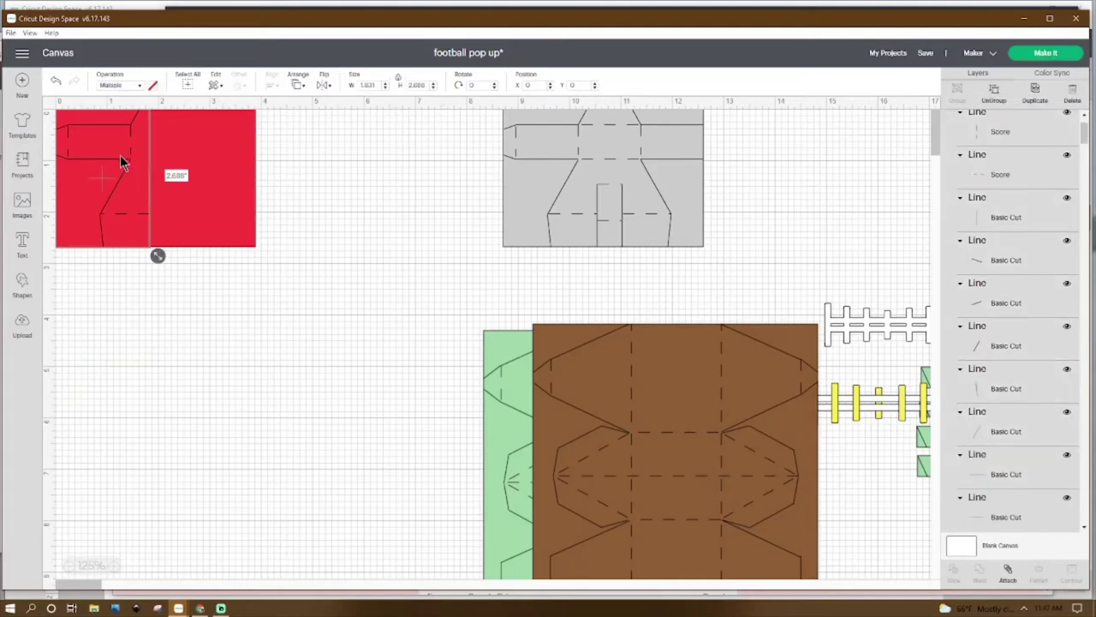
right_click(122, 160)
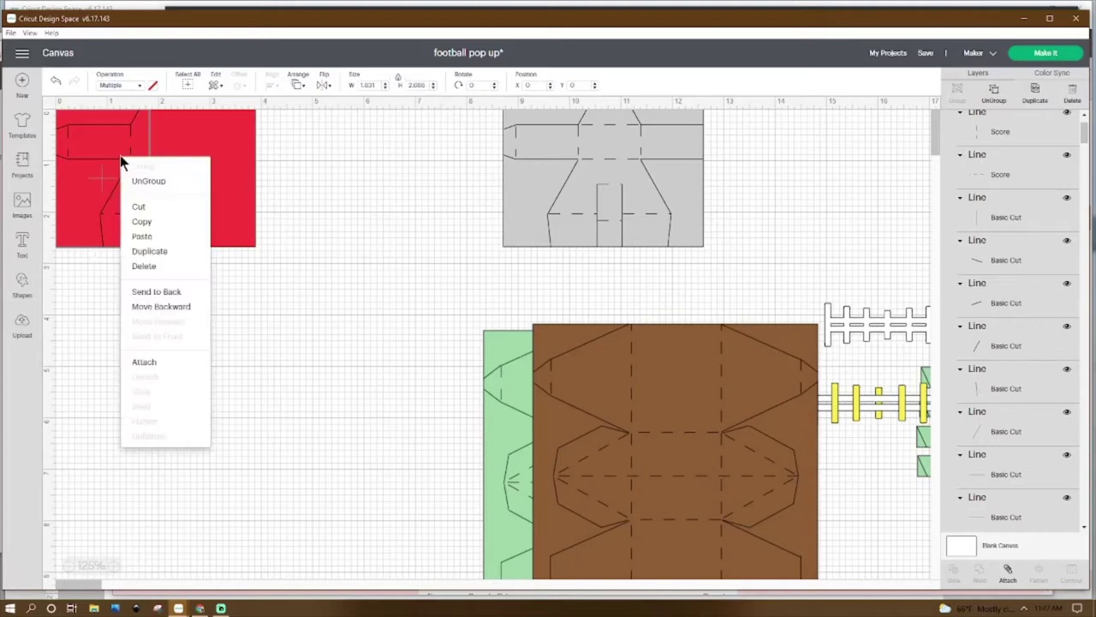
click(149, 251)
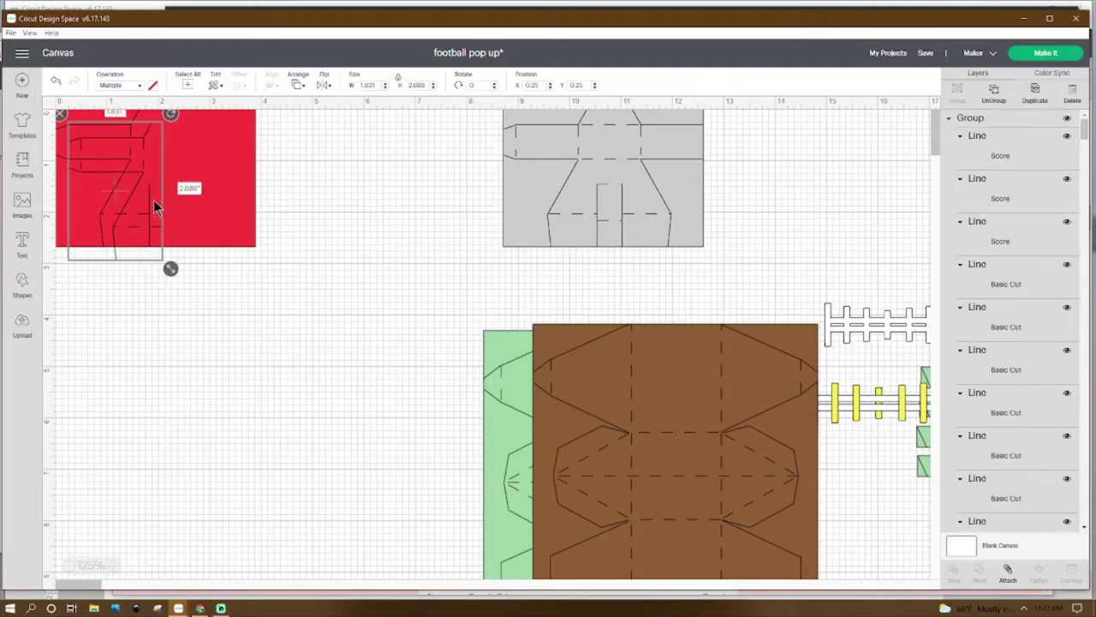
click(329, 83)
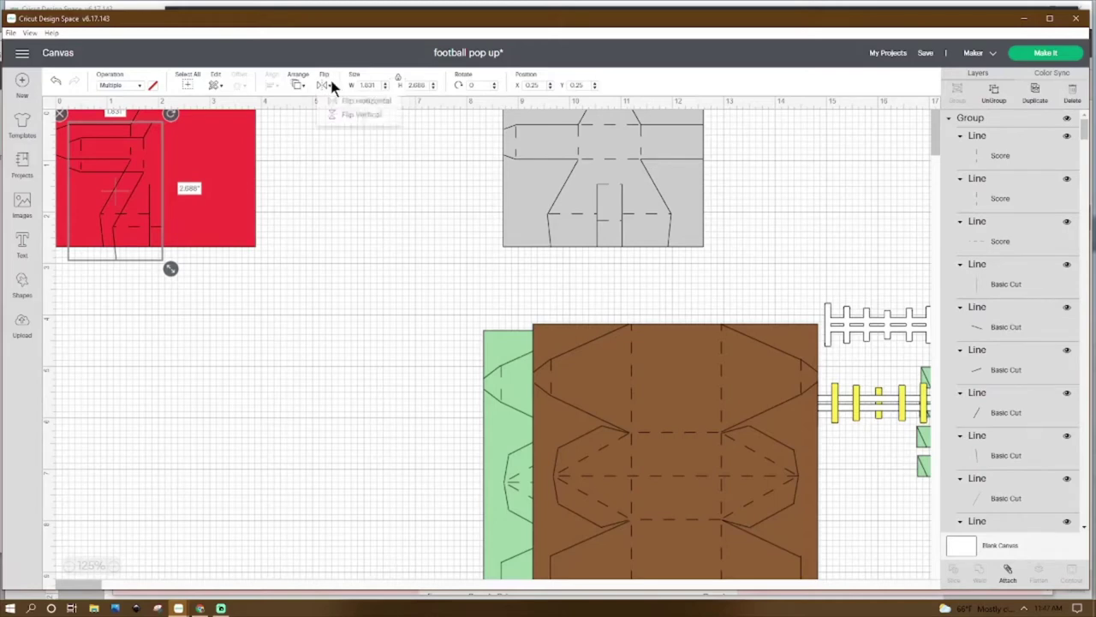
click(360, 102)
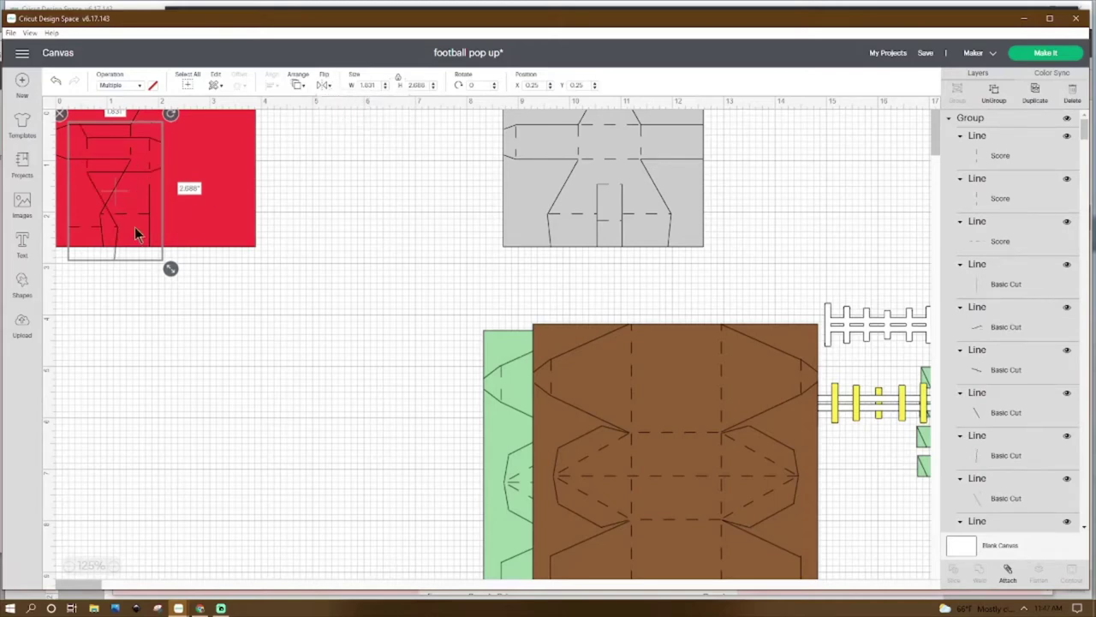
drag(95, 206, 347, 155)
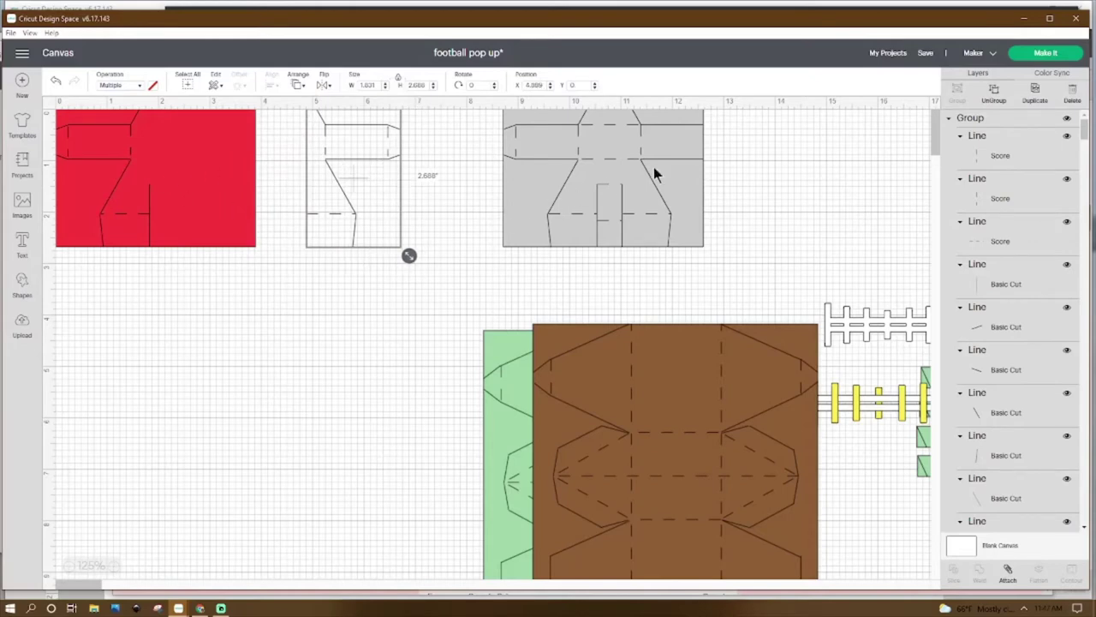
Ungroup the mirrored copy and delete its side tab's two short slanted cut lines and vertical score line.
click(994, 94)
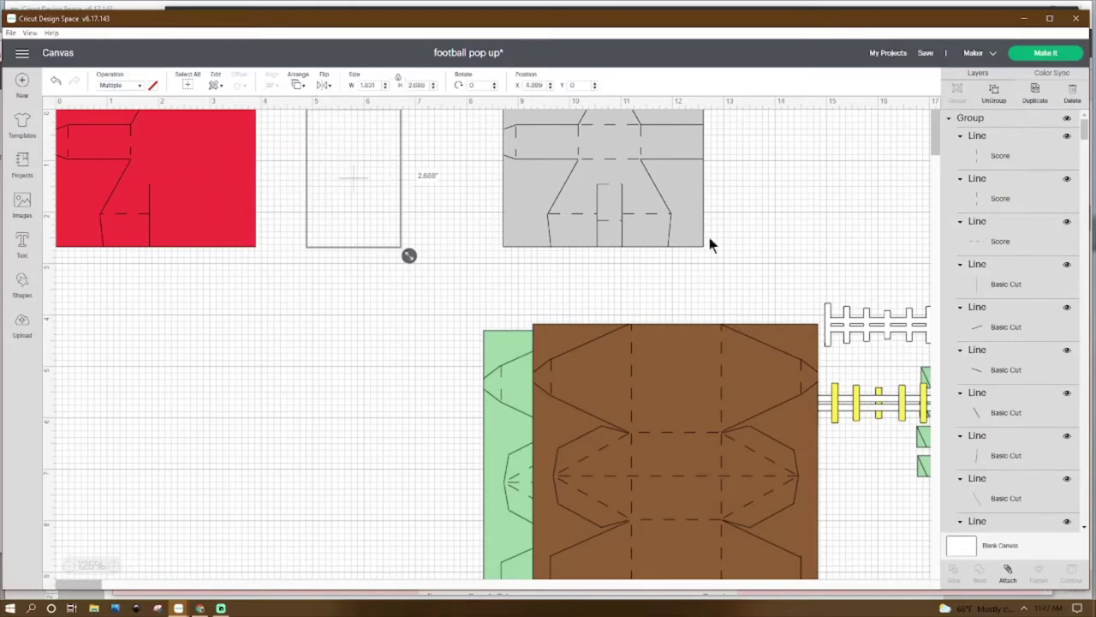
click(263, 322)
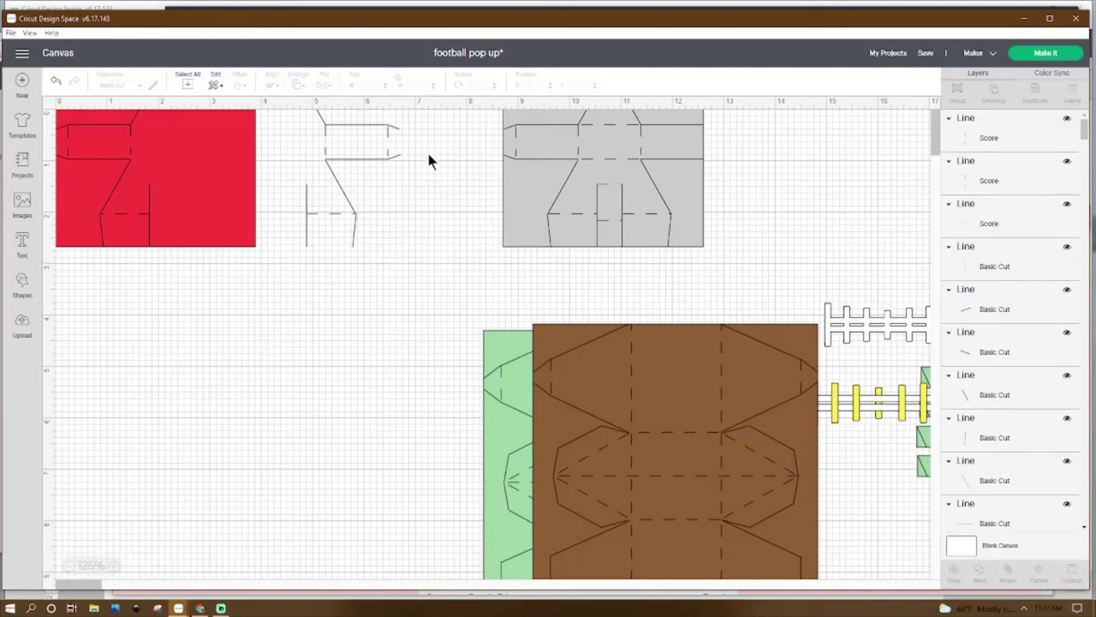
click(395, 153)
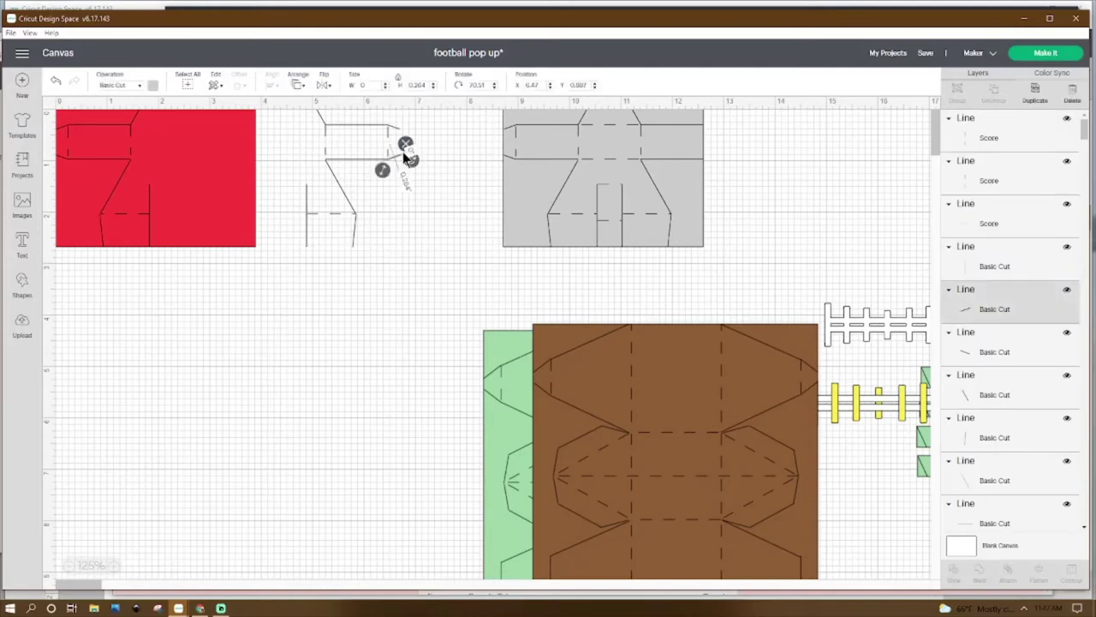
click(404, 141)
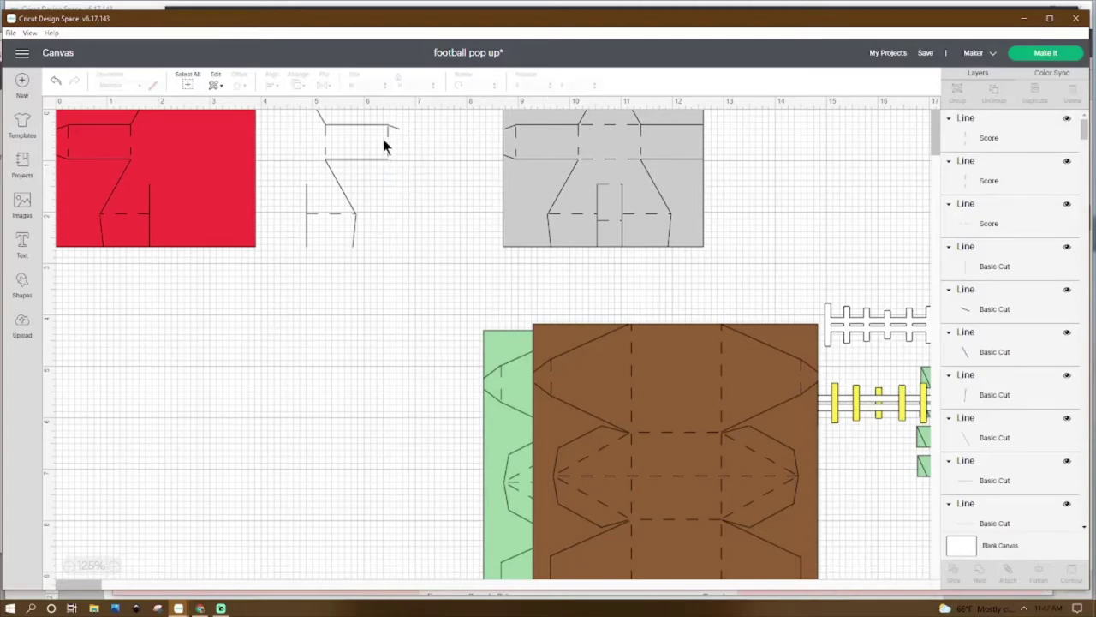
click(387, 140)
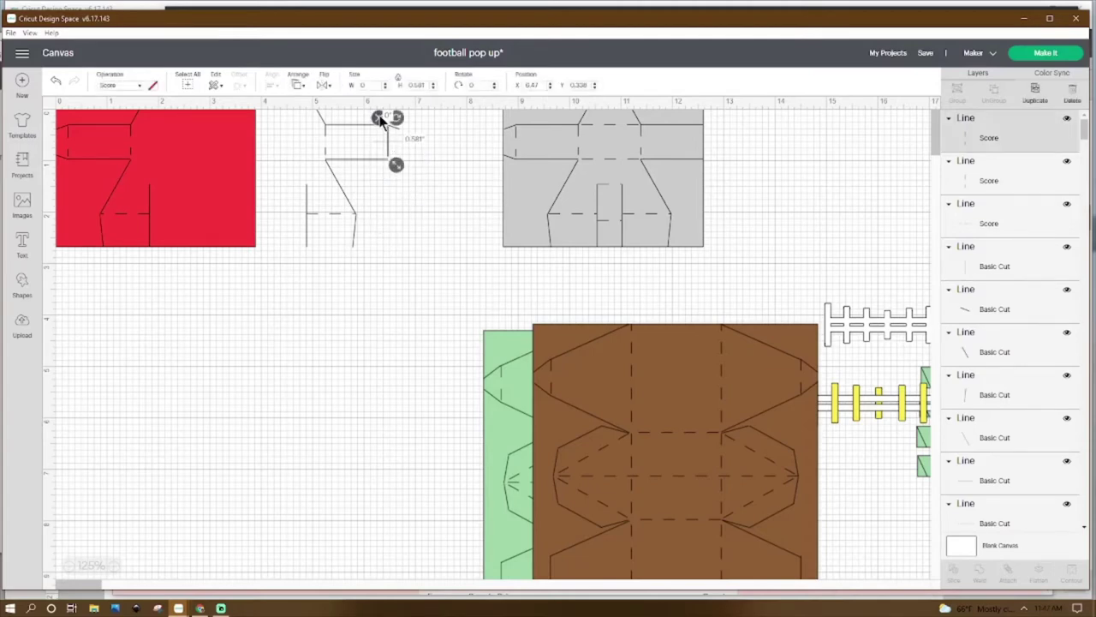
click(379, 117)
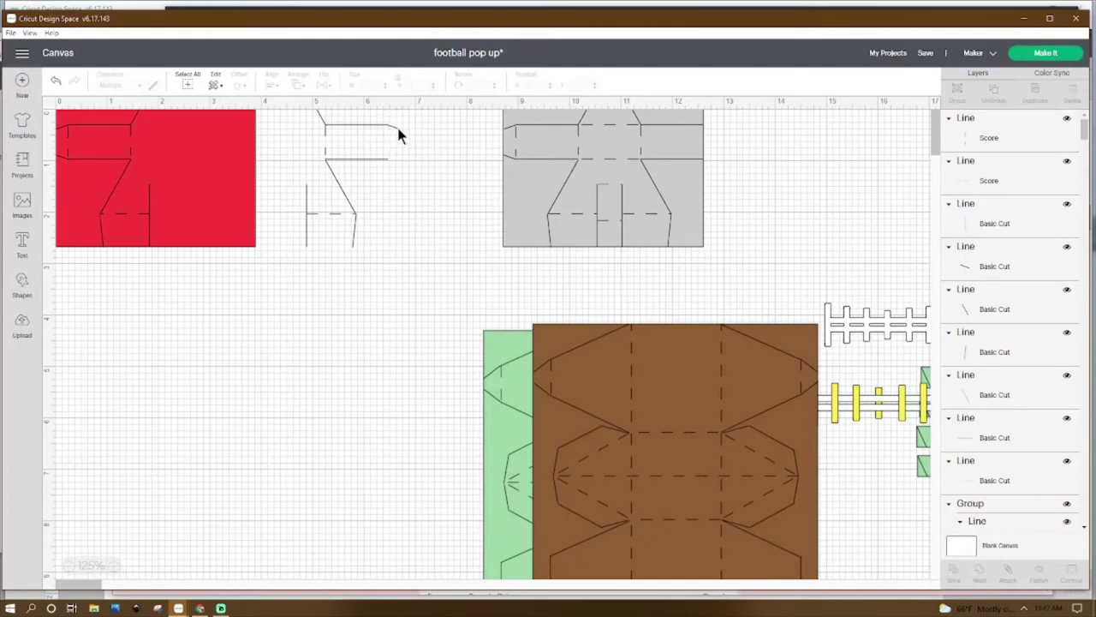
click(396, 124)
click(380, 135)
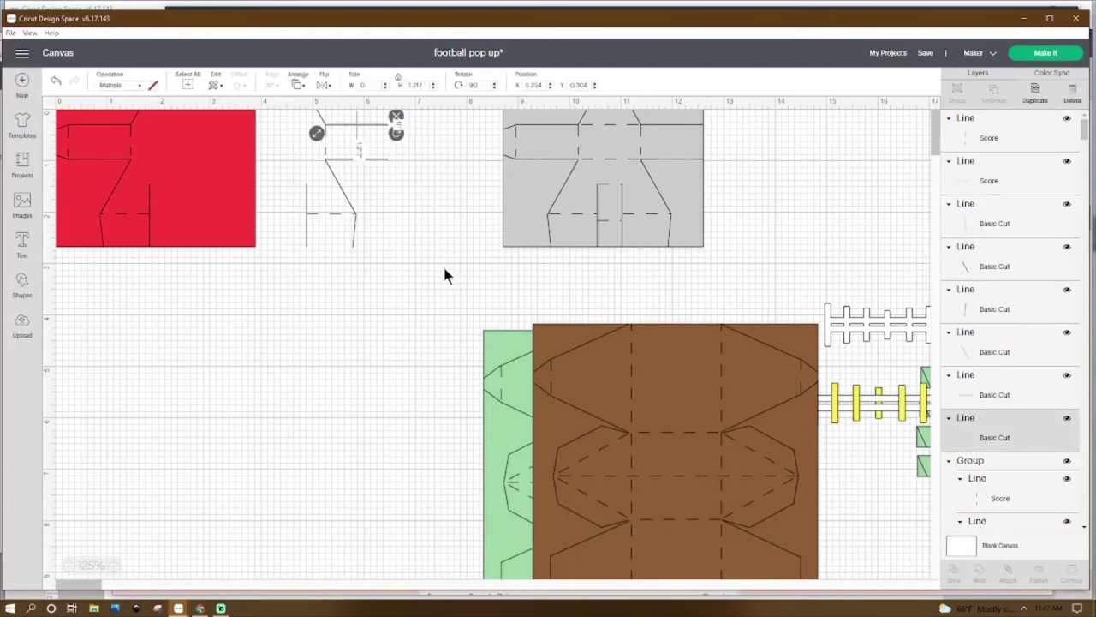
click(386, 299)
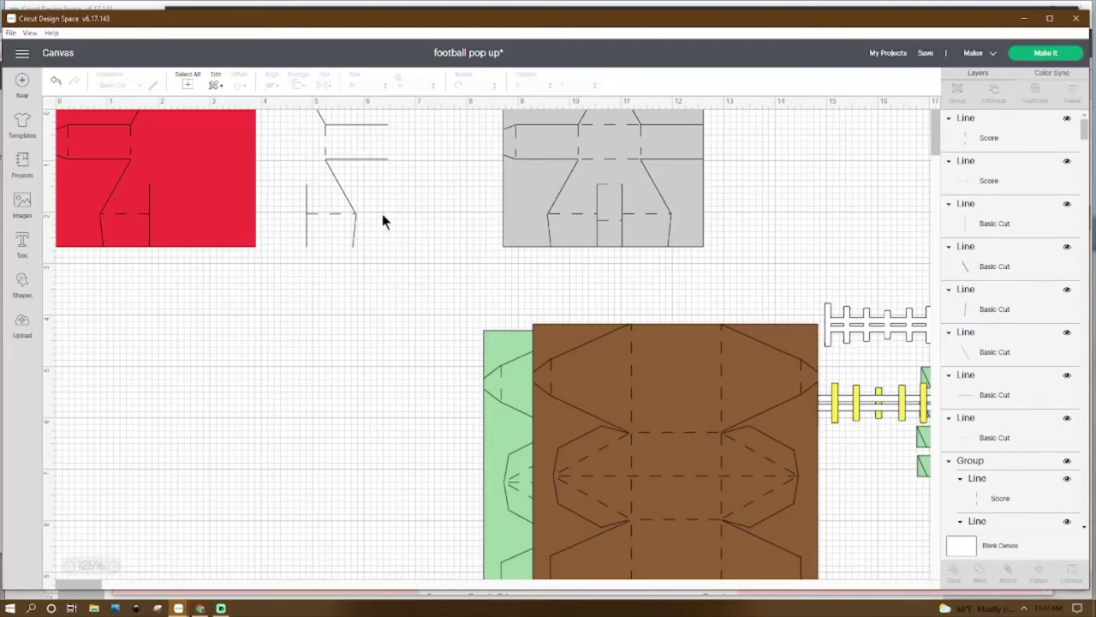
Group the remaining mirrored lines and position them on the red square, flush with its top and right edges.
drag(425, 268, 283, 101)
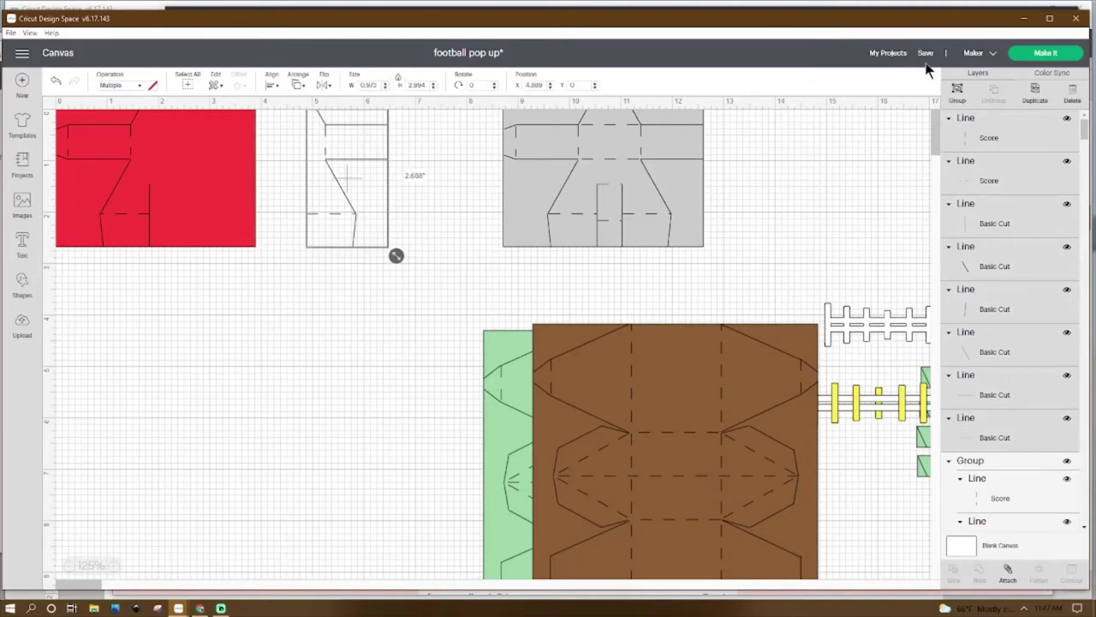
click(957, 89)
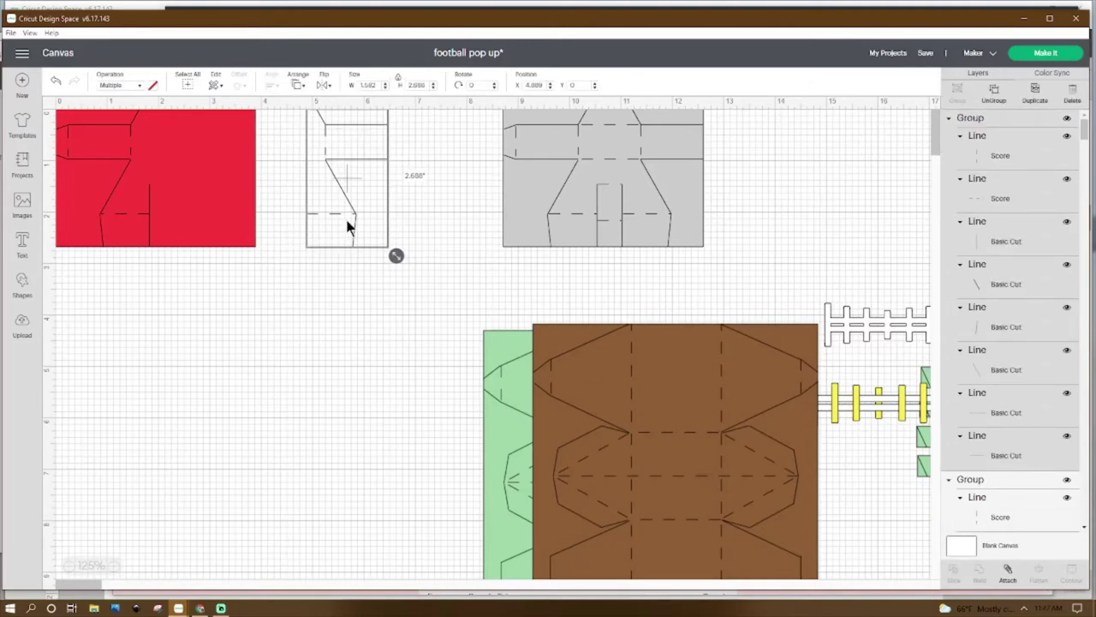
drag(358, 224, 226, 199)
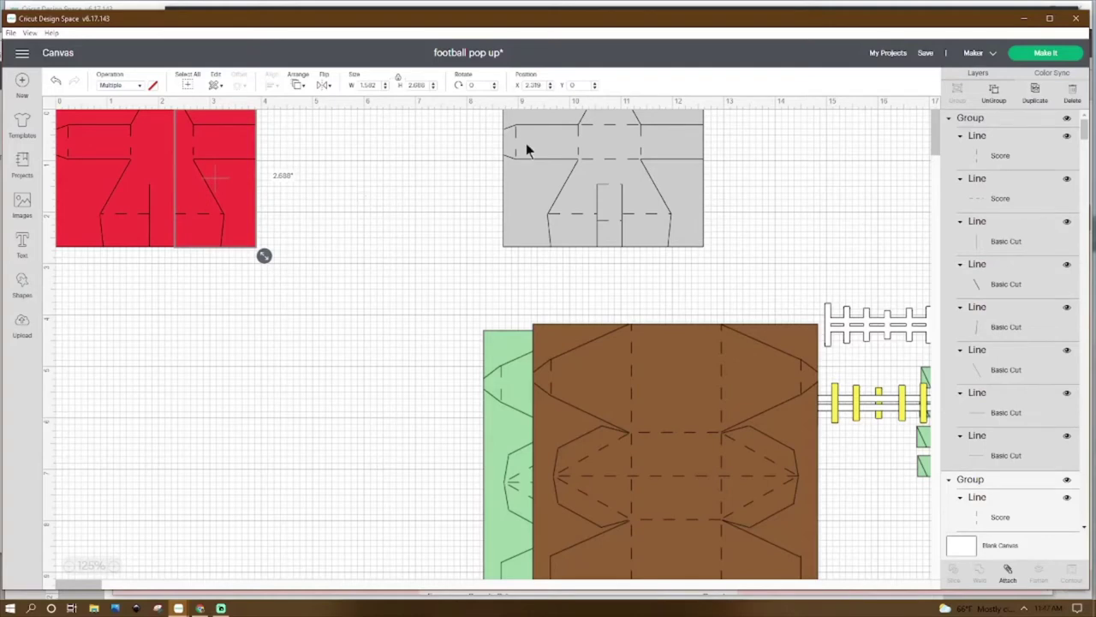
click(409, 304)
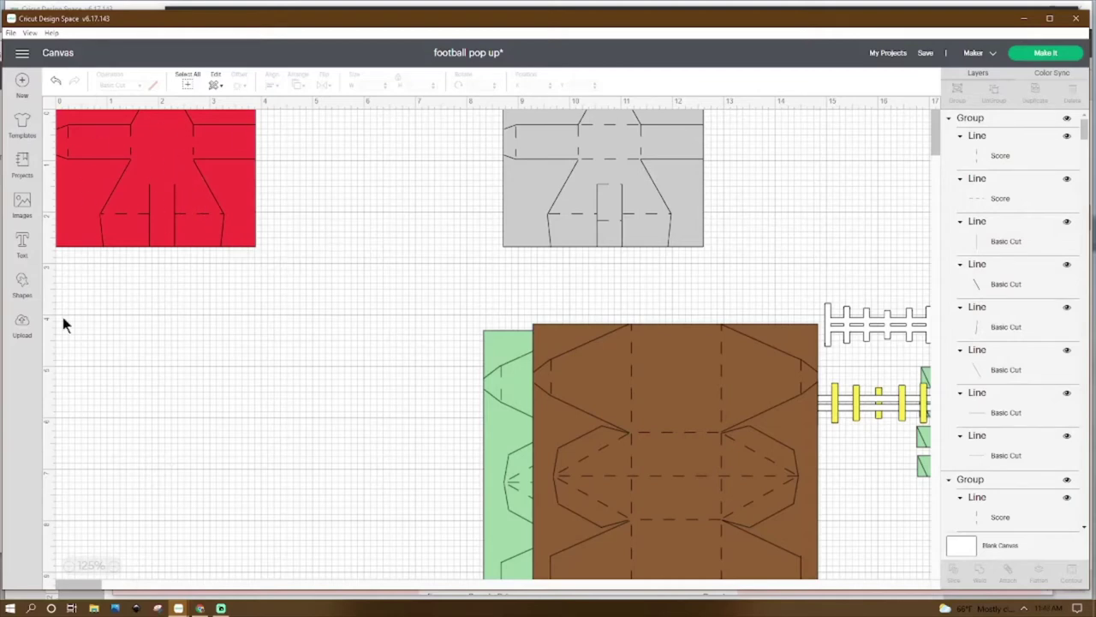
Add a 2.5-inch straight score line below the red template and set its rotation to 90 degrees.
click(23, 283)
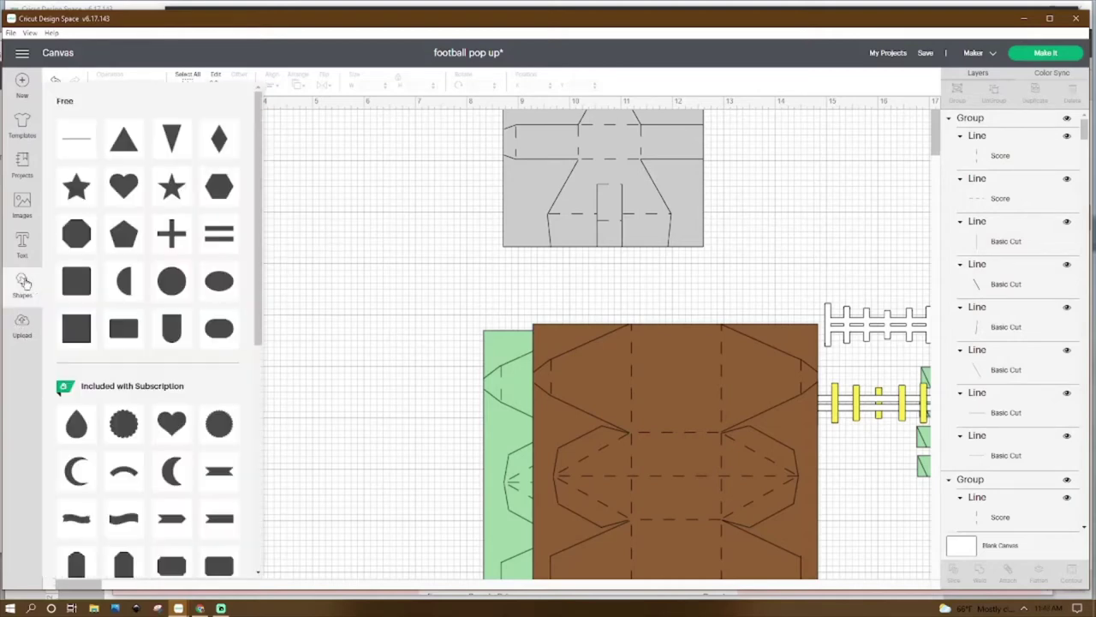
click(77, 139)
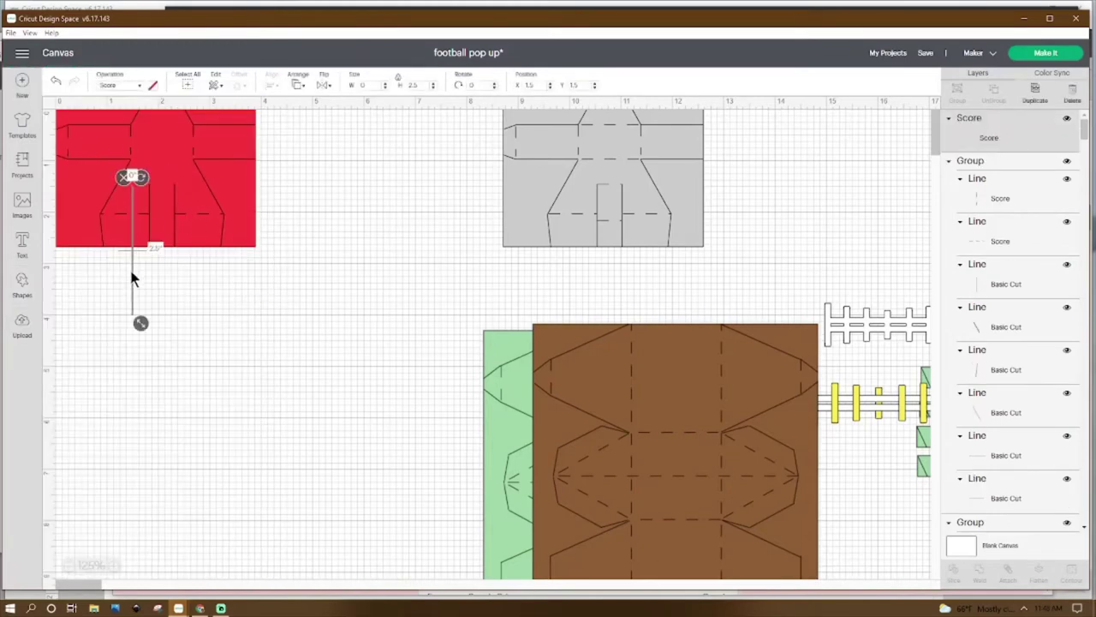
drag(135, 274, 237, 325)
click(482, 85)
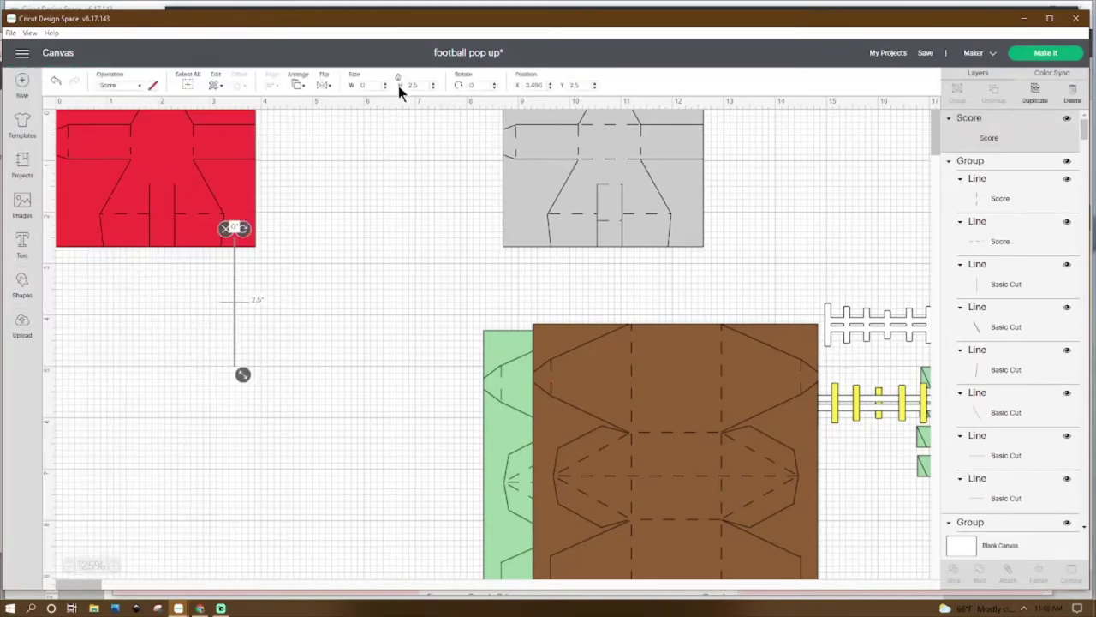
text(90)
key(Return)
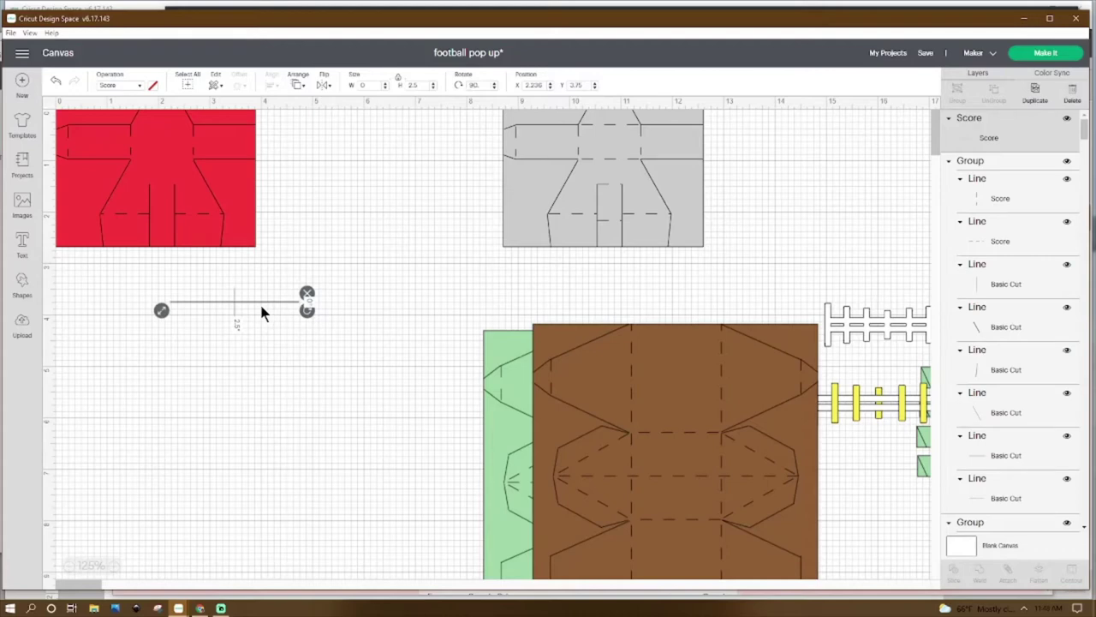
Set the score line's length to 1.149 inches and rotation to 90 degrees, and place it at X 1.526, Y 0.304 on the red template.
click(415, 85)
text(1.146)
key(Return)
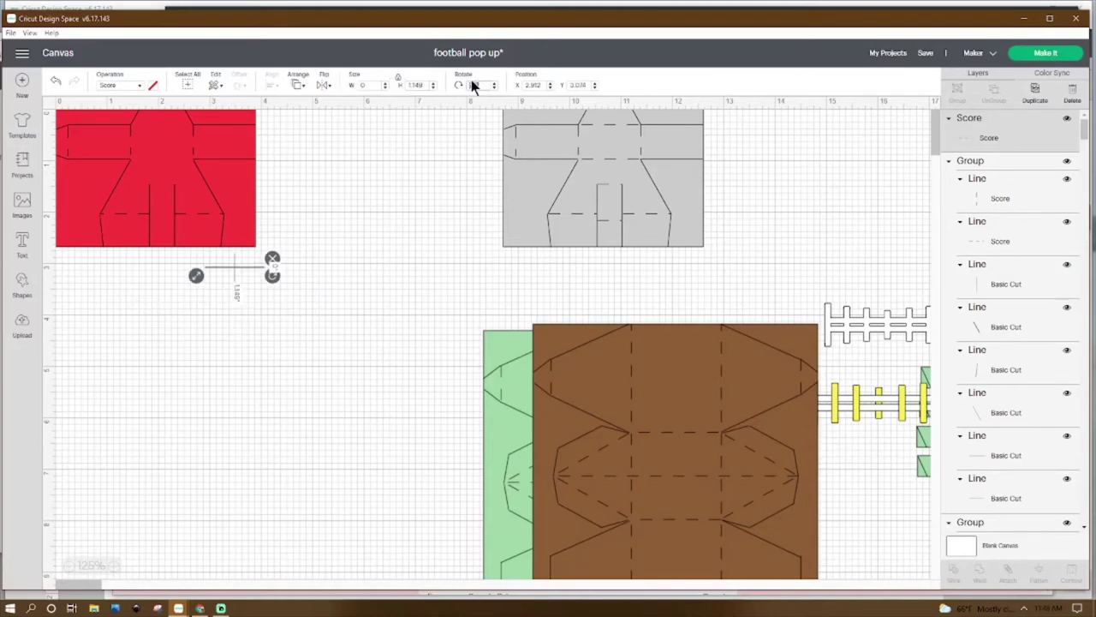
text(90)
key(Tab)
text(1.5)
key(Tab)
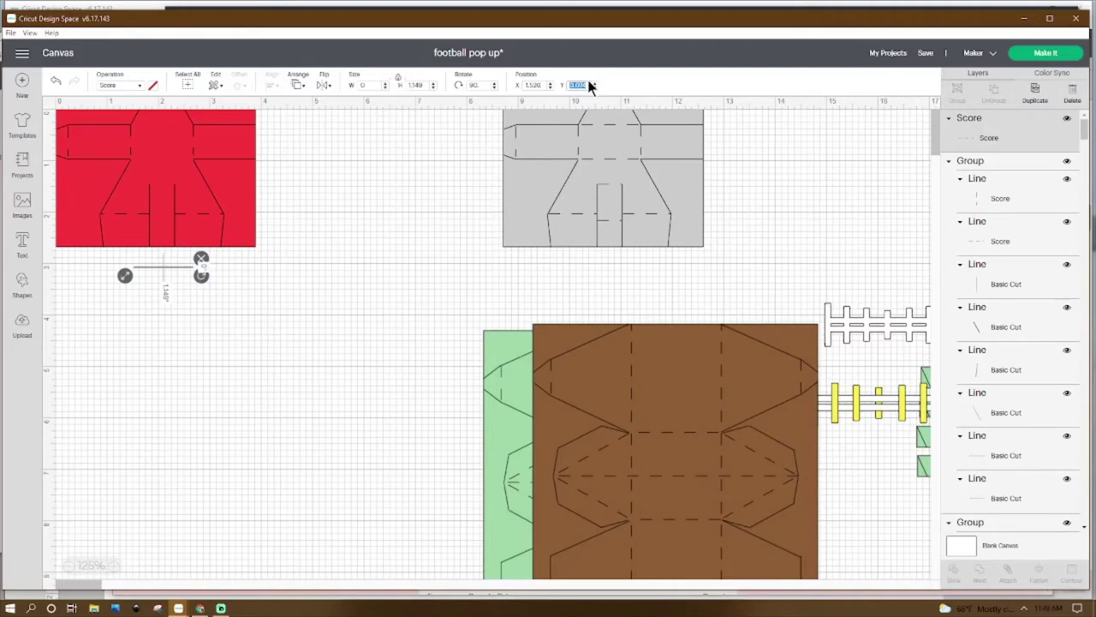
text(1)
text(3)
key(Return)
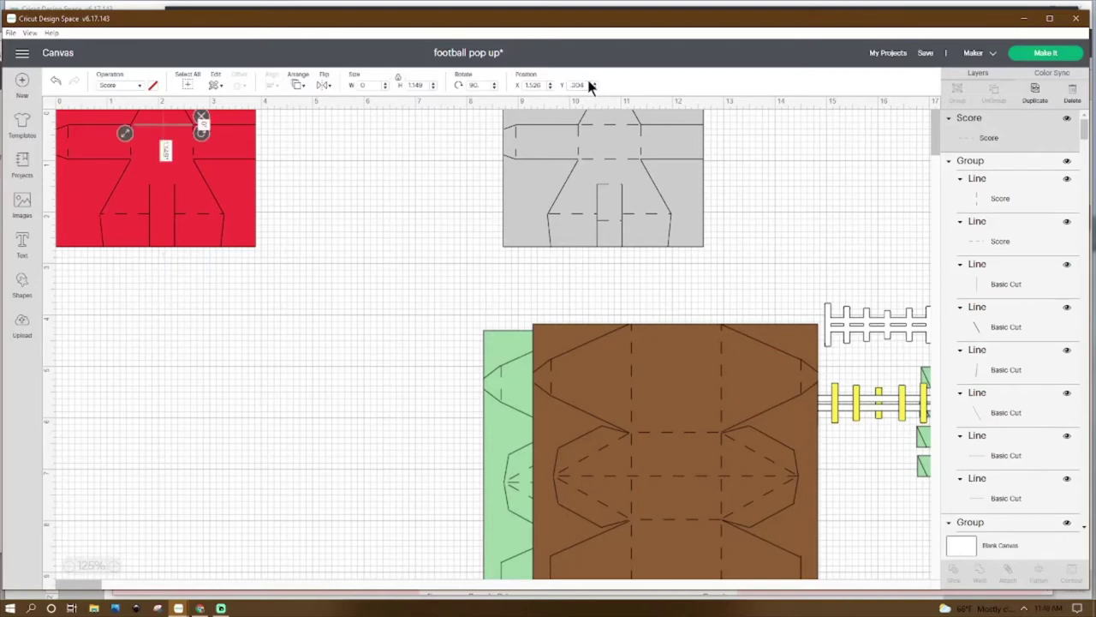
Duplicate the horizontal score line and place the copy at X 1.533, Y 0.973 on the red template.
right_click(158, 124)
click(190, 223)
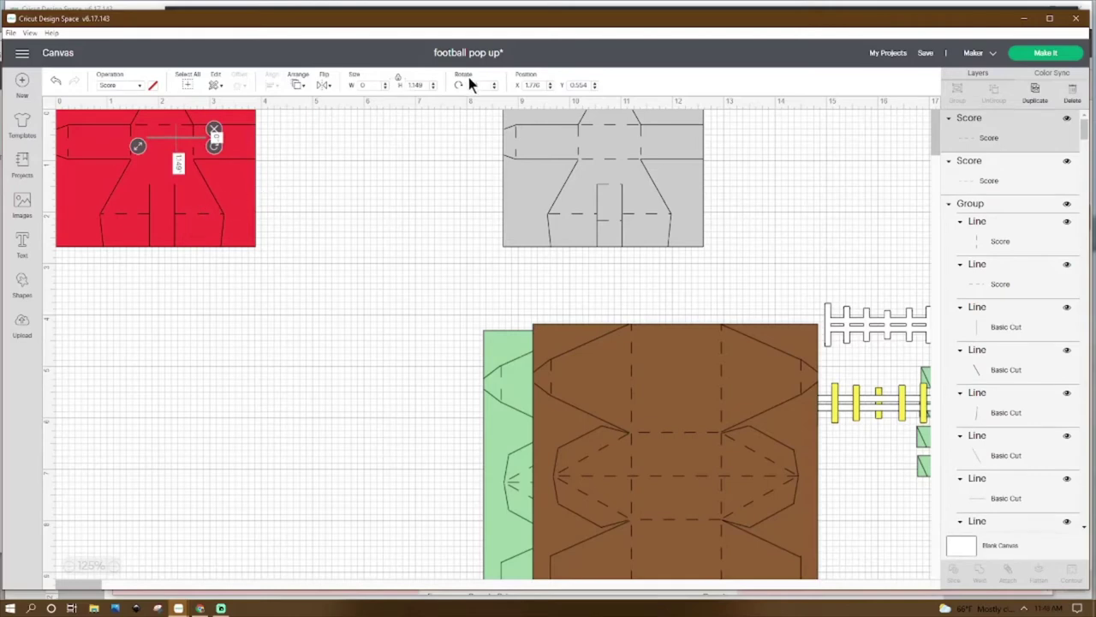
click(525, 85)
text(1.533)
key(Tab)
text(.973)
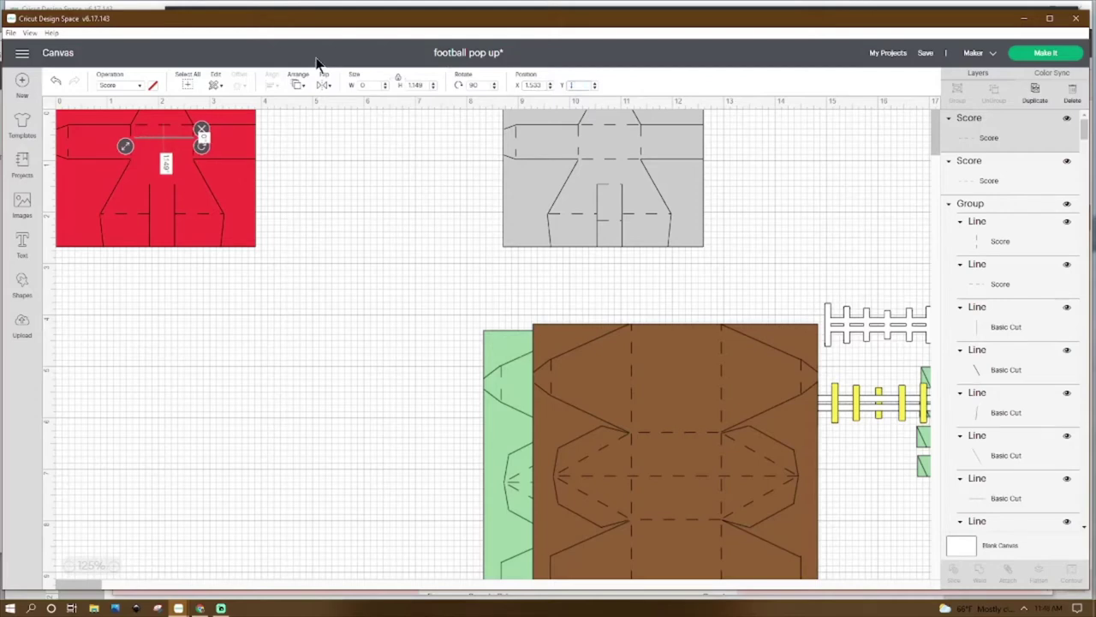
key(Return)
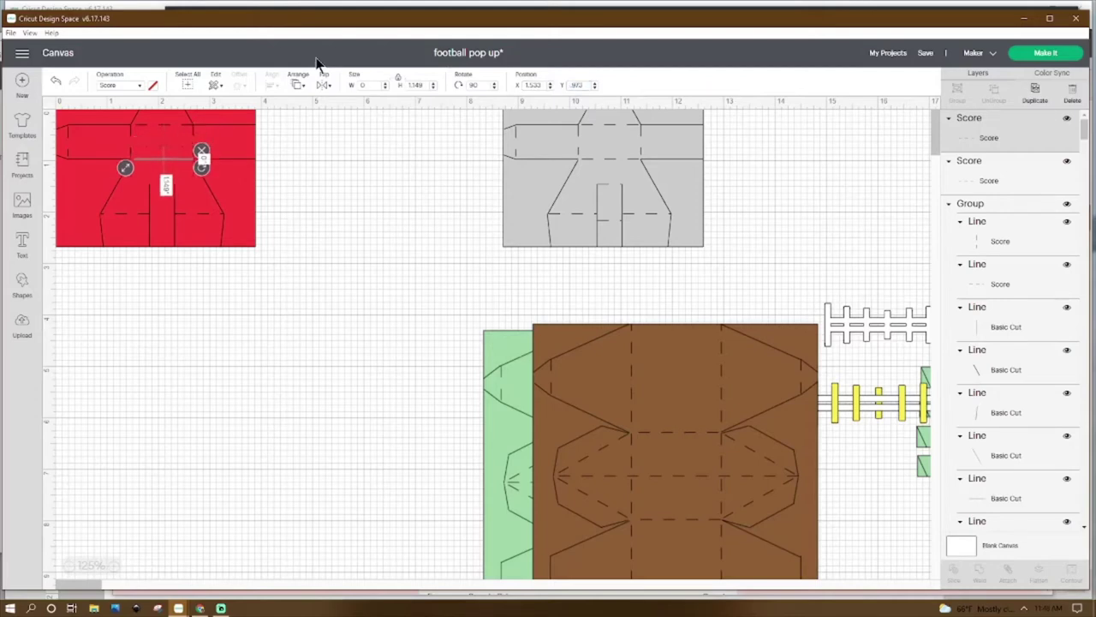
Duplicate the score line again, shorten the copy to 0.48 inches and place it at X 1.837, Y 1.46 across the centre strip's upper end.
right_click(168, 157)
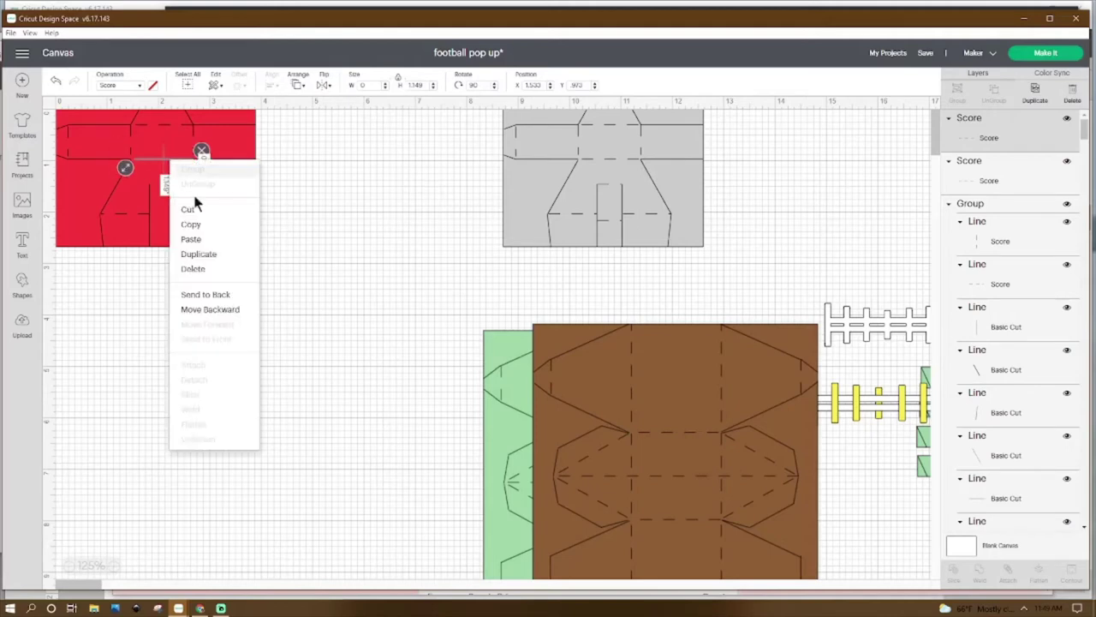
click(221, 249)
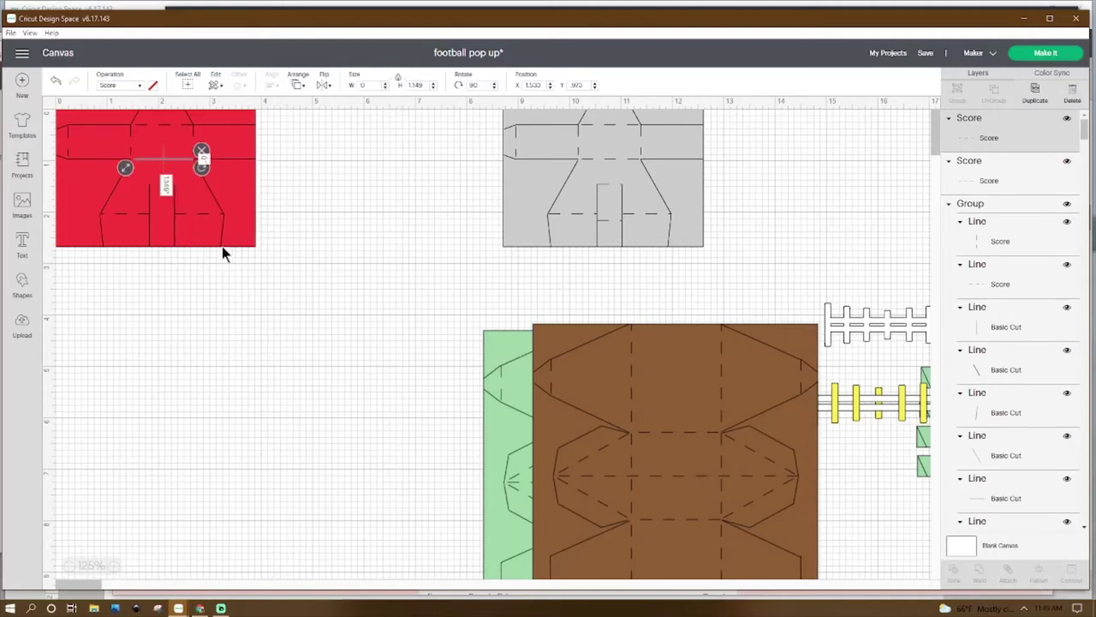
click(416, 85)
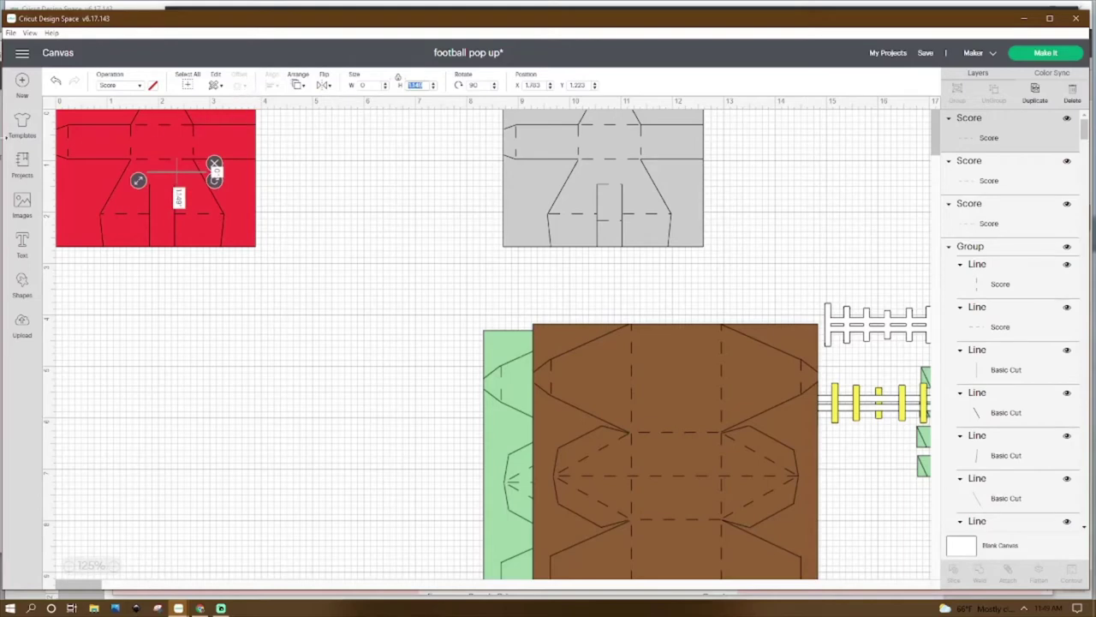
text(3)
text(48)
key(Tab)
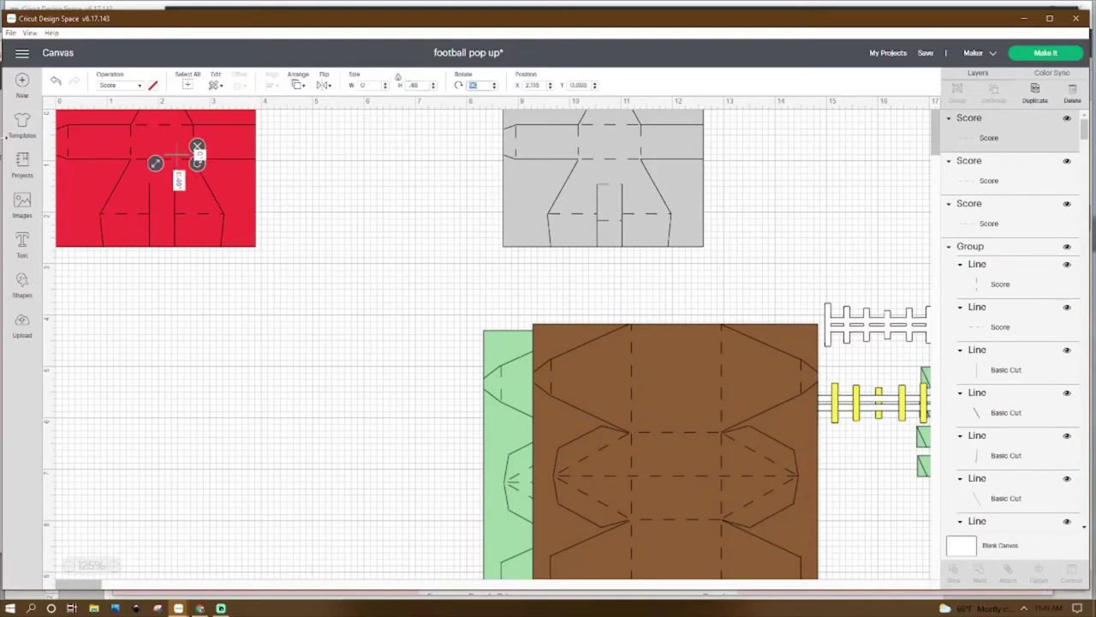
key(Tab)
text(1.937)
key(Tab)
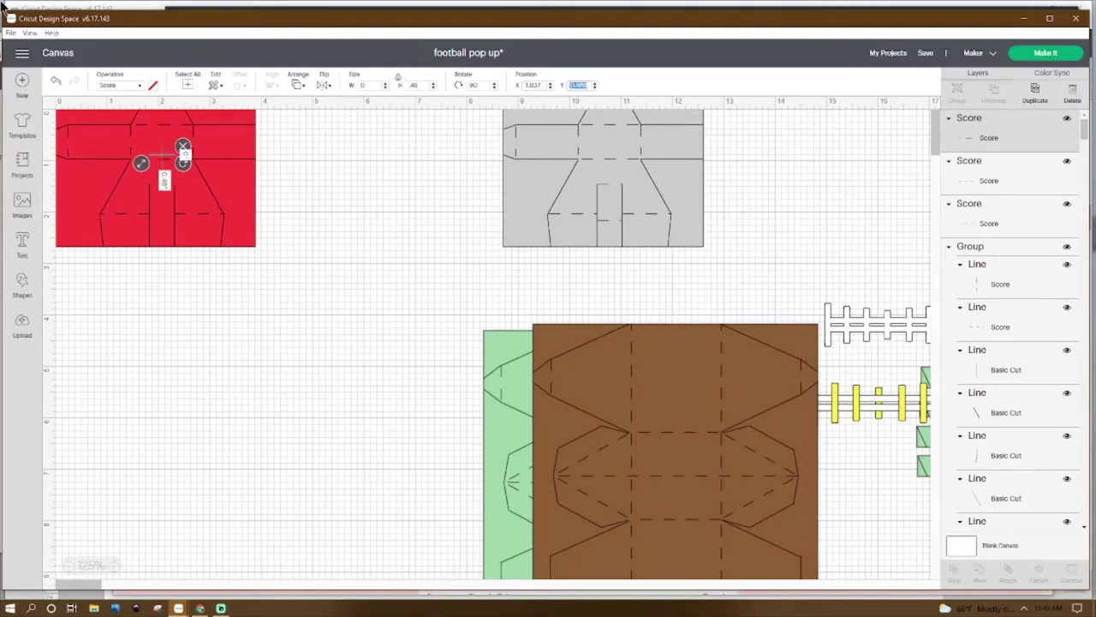
text(1.46)
key(Return)
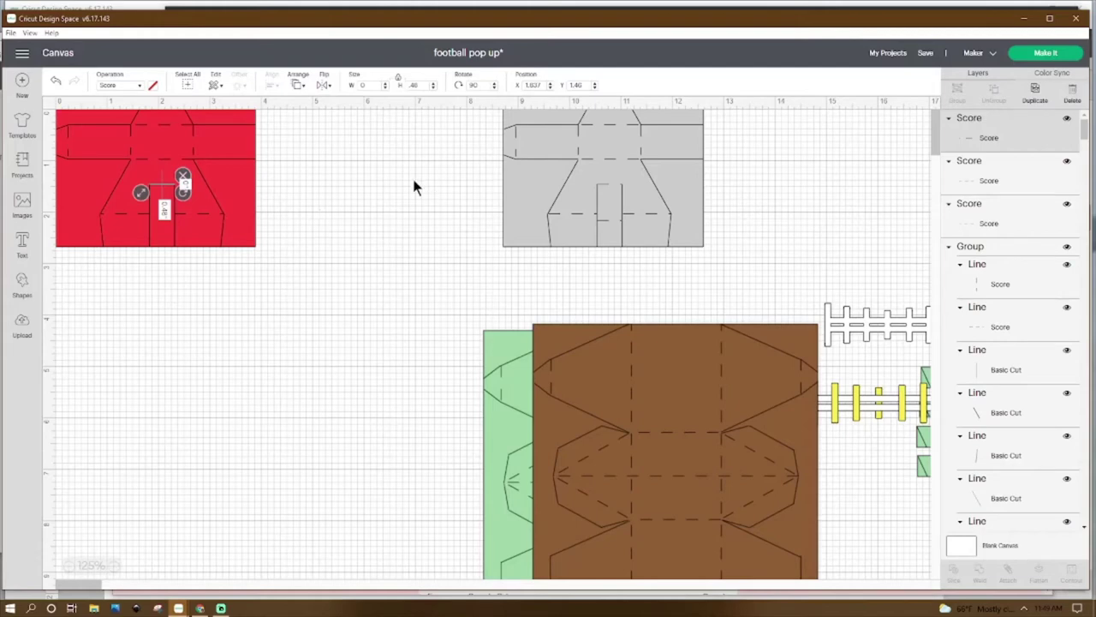
Duplicate the 0.48-inch score line and place the copy lower on the centre strip at X 1.837, Y 2.105.
right_click(156, 184)
click(185, 280)
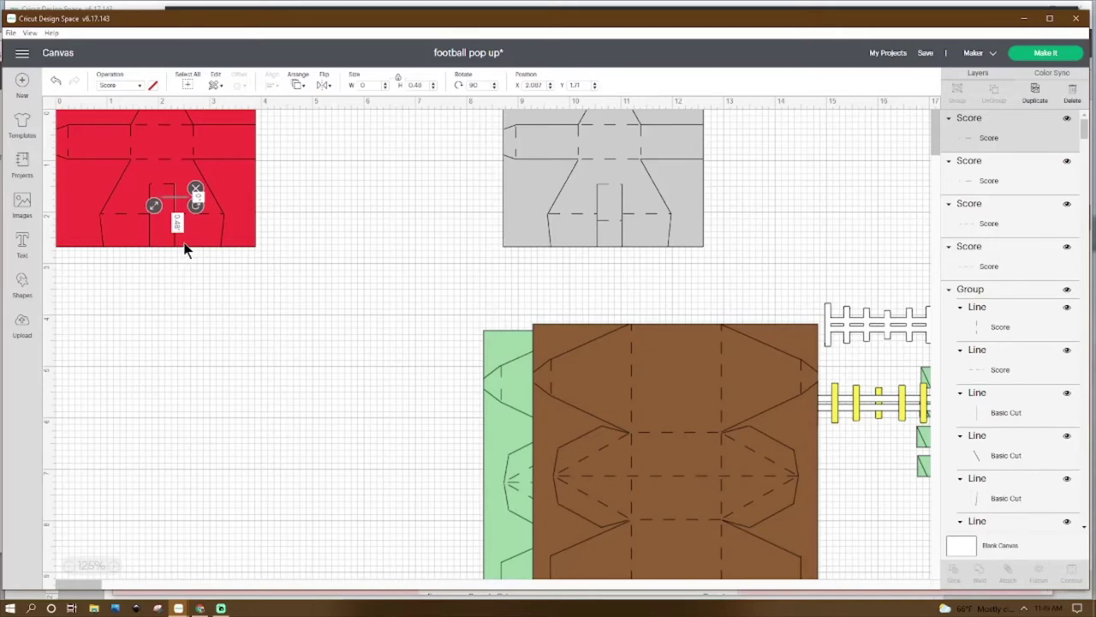
click(587, 84)
text(3.105)
key(Return)
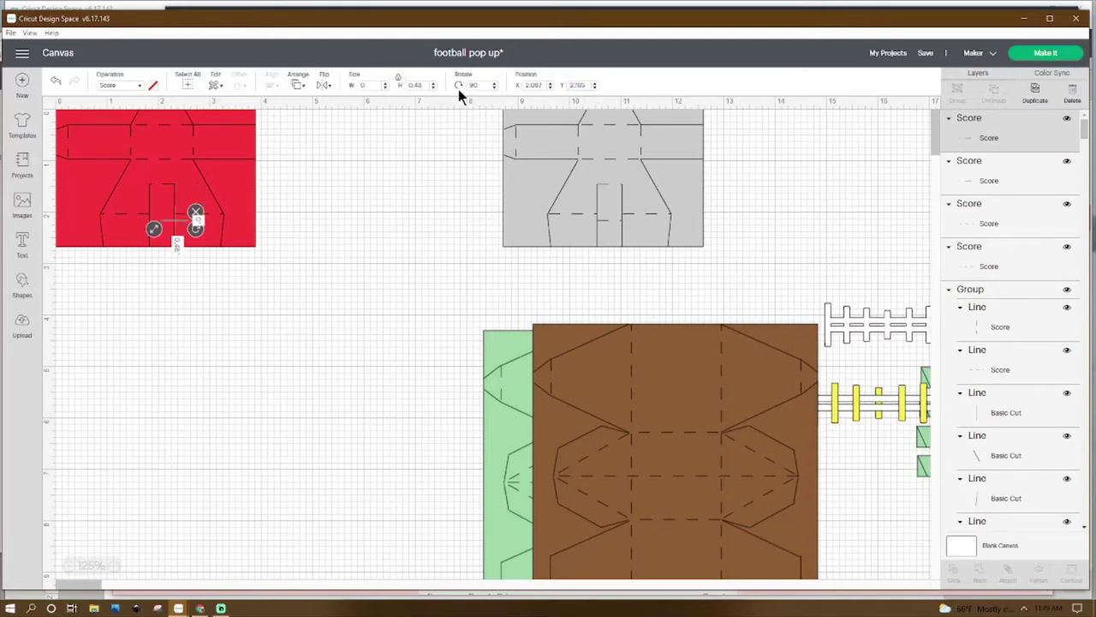
click(539, 85)
text(1.837)
key(Return)
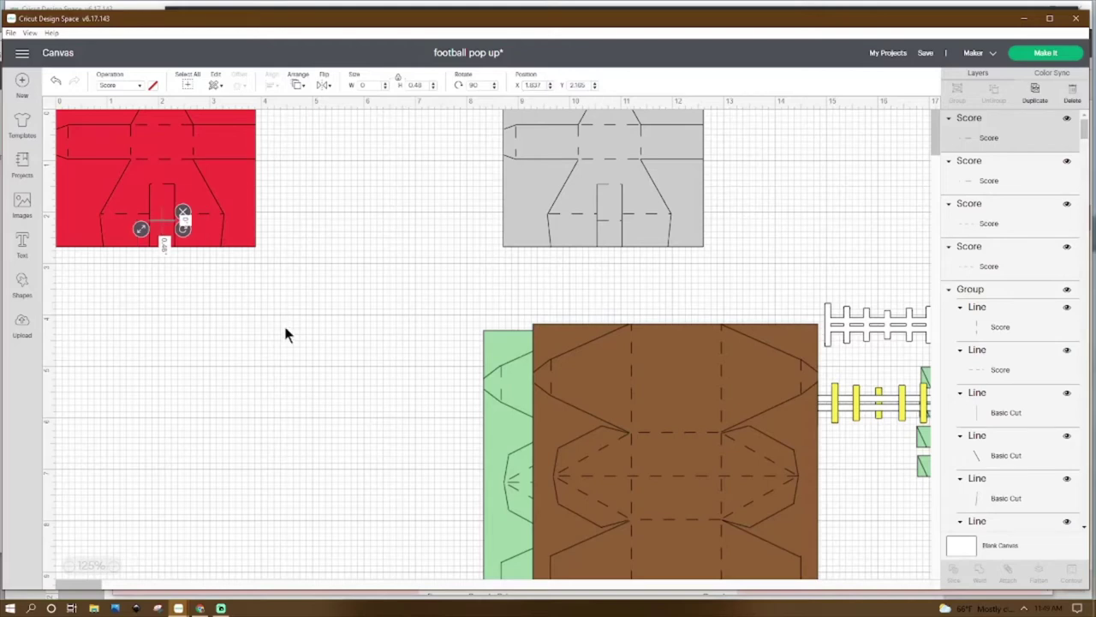
Select the whole red template with all its cut and score lines and attach everything together.
click(217, 322)
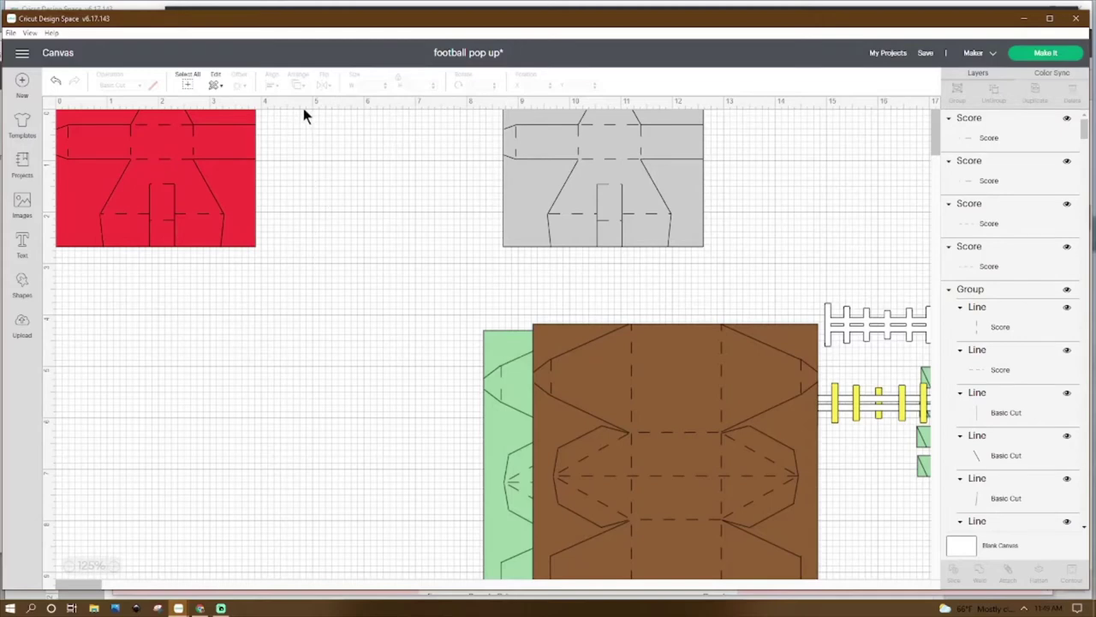
drag(305, 120, 48, 255)
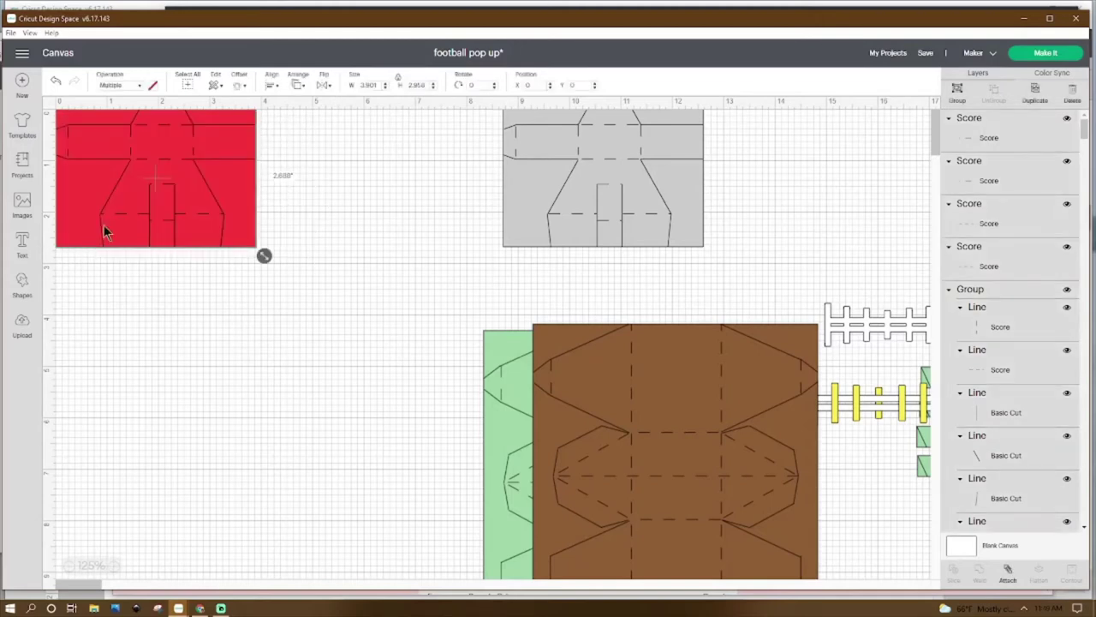
click(1008, 570)
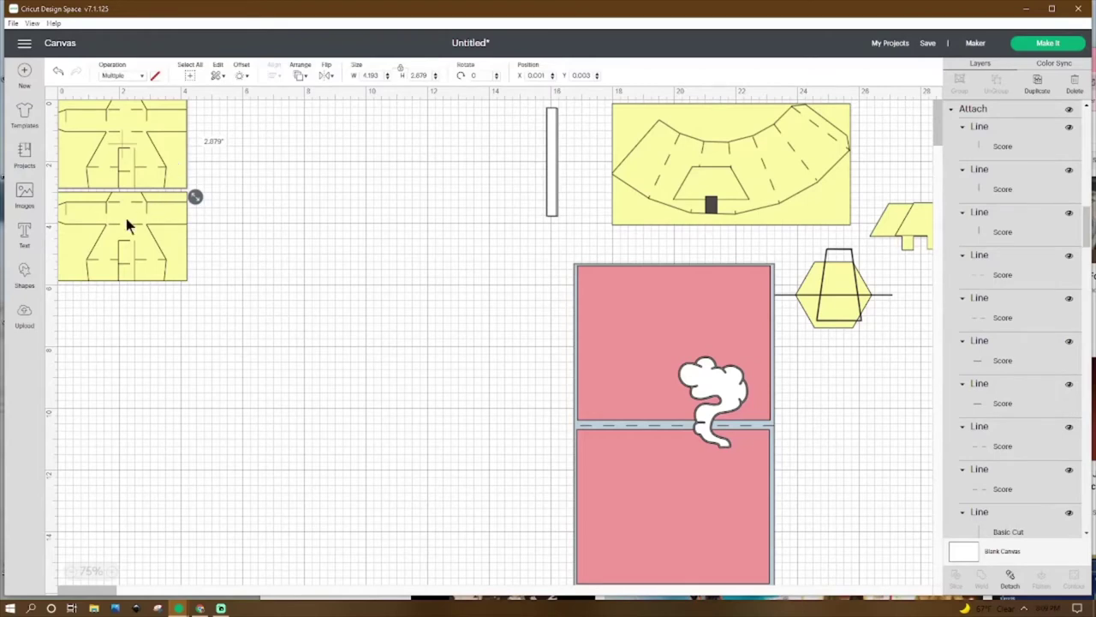
right_click(164, 157)
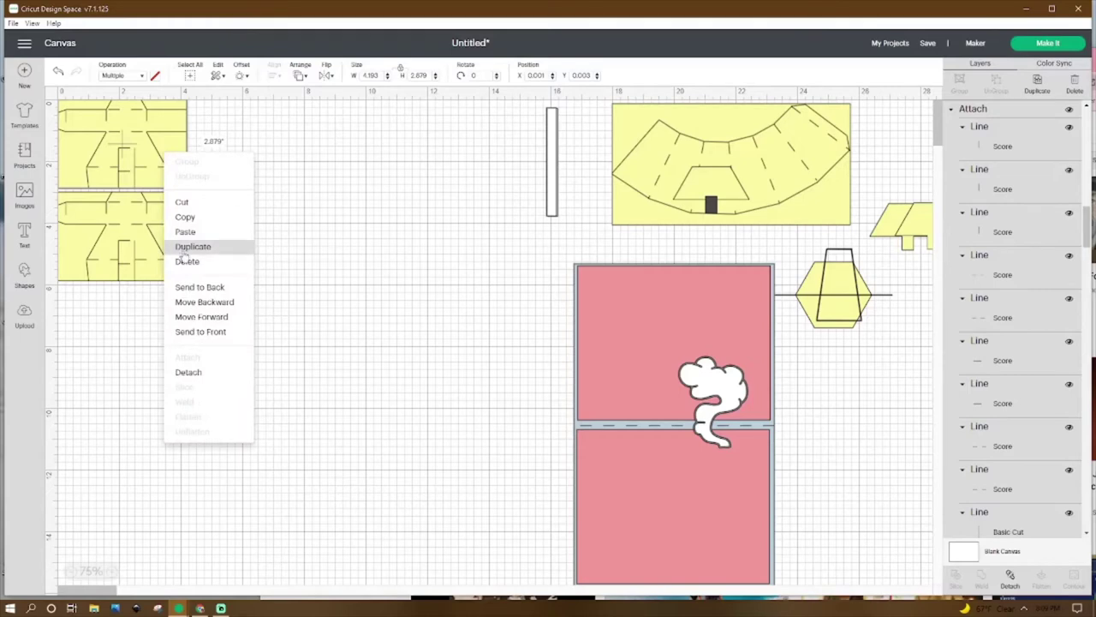
click(120, 229)
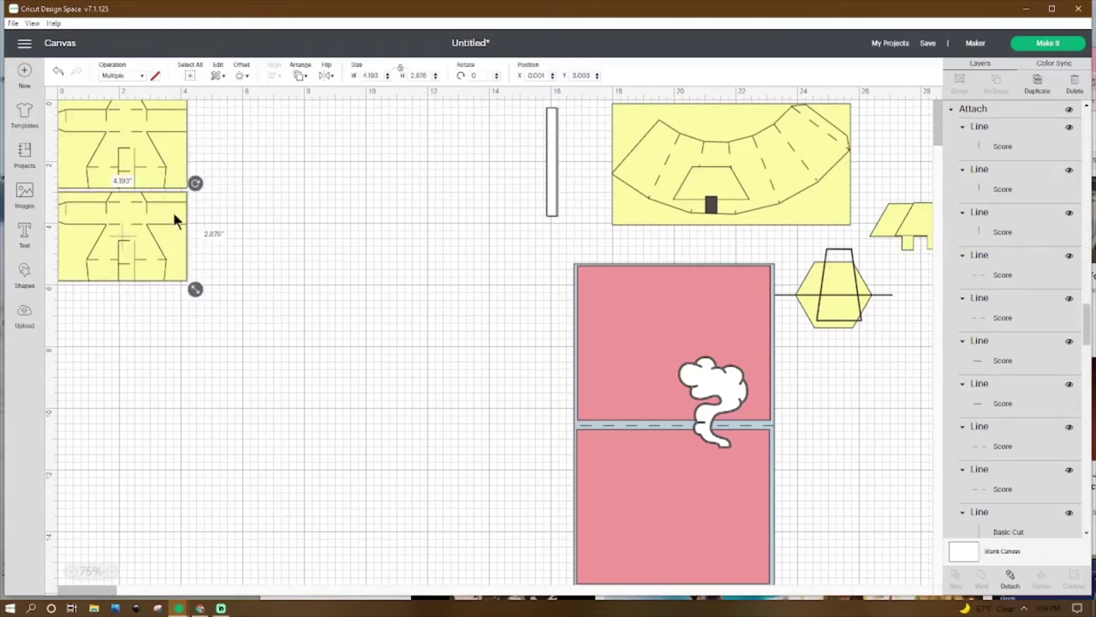
key(ctrl+z)
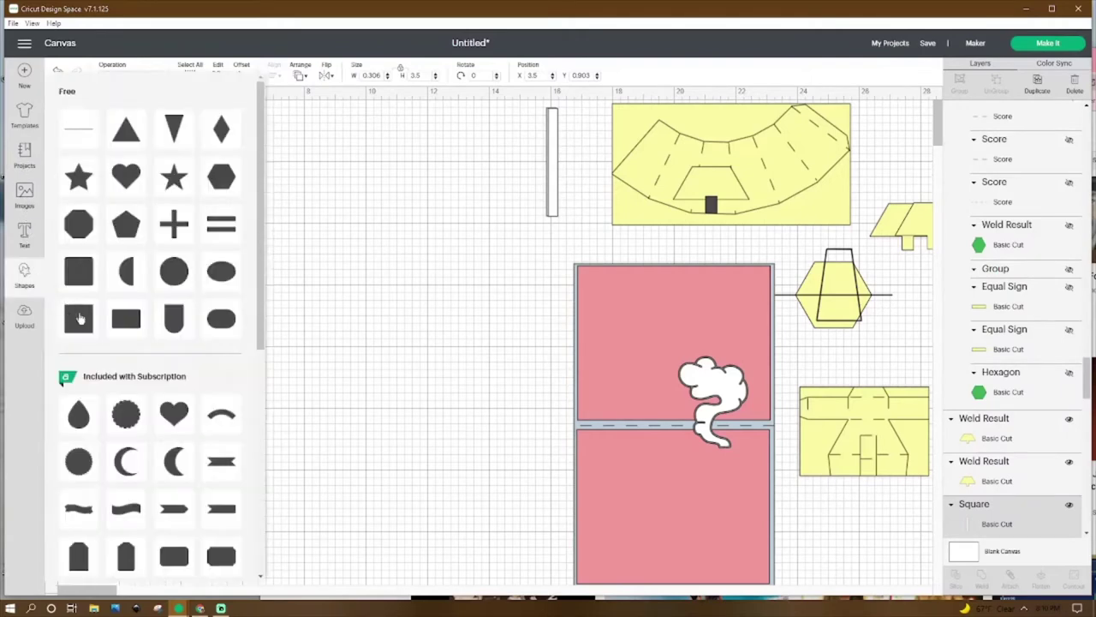
click(309, 271)
Stack the three narrow 3.5-inch-high rectangles together and move the stack onto the yellow template at about X 27.2, Y 9.8.
click(170, 176)
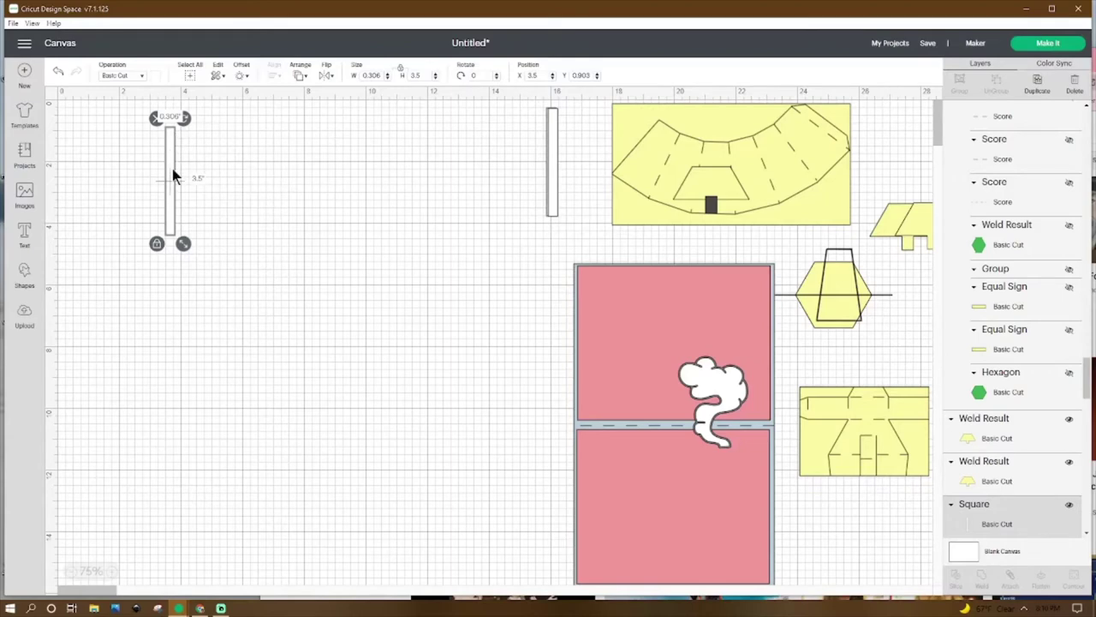
key(ctrl+d)
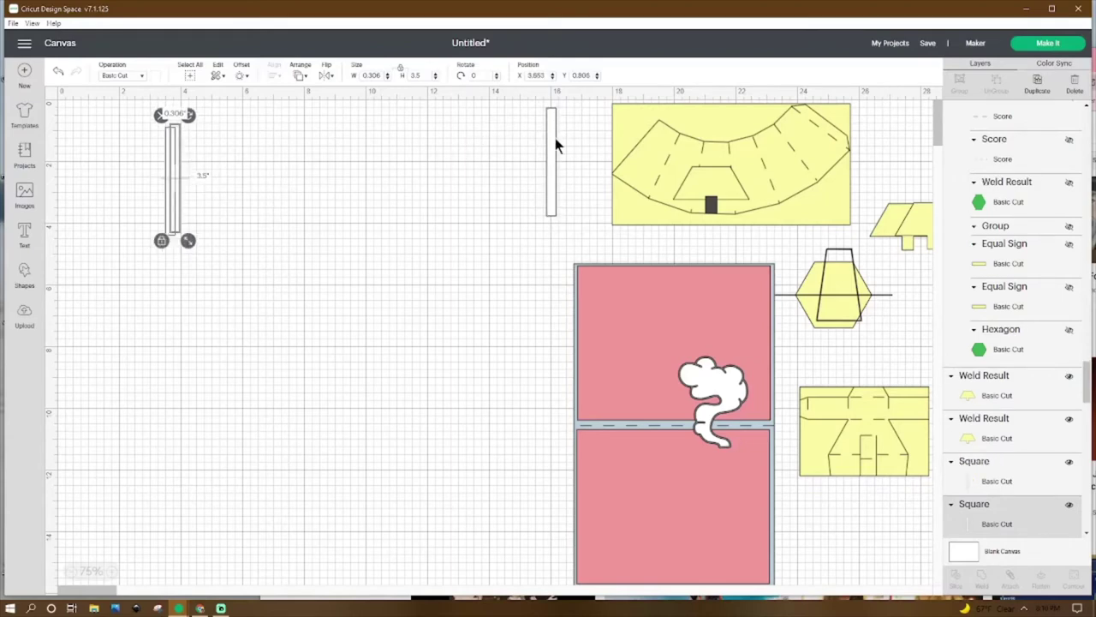
drag(555, 139, 447, 168)
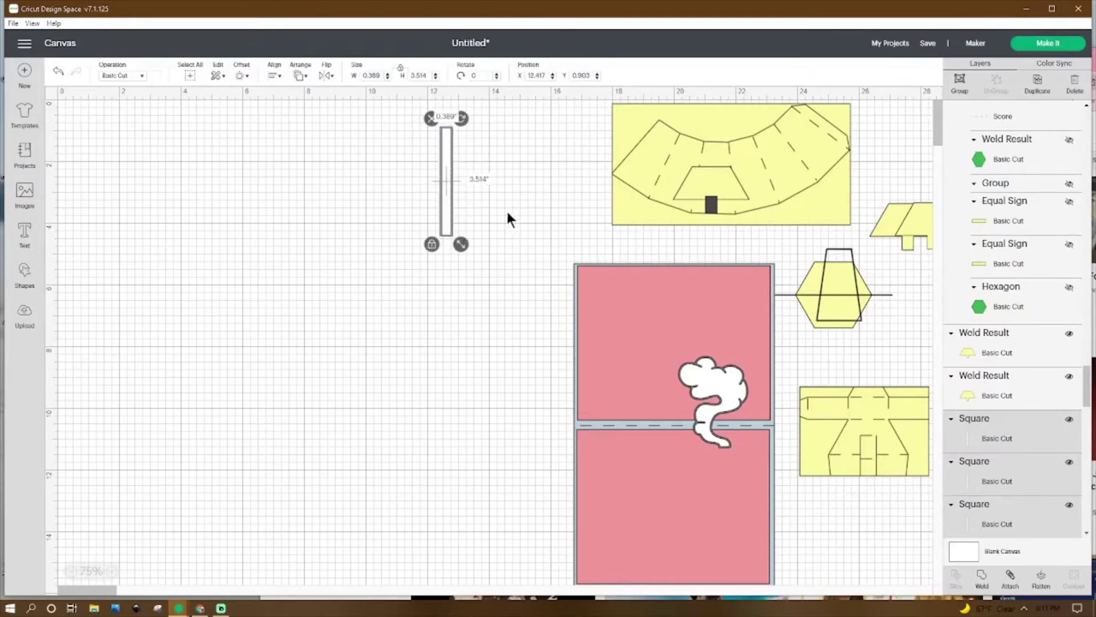
drag(446, 180, 902, 453)
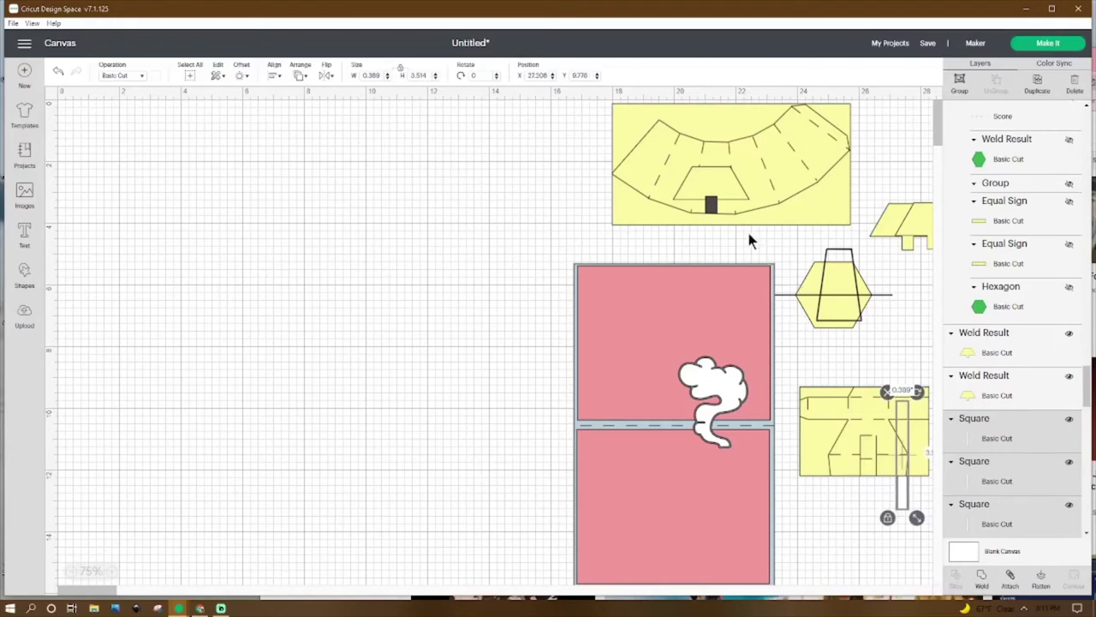
Move the yellow hexagon with its black line to the canvas origin, at X 0, Y 0.005.
drag(814, 298, 80, 135)
click(127, 159)
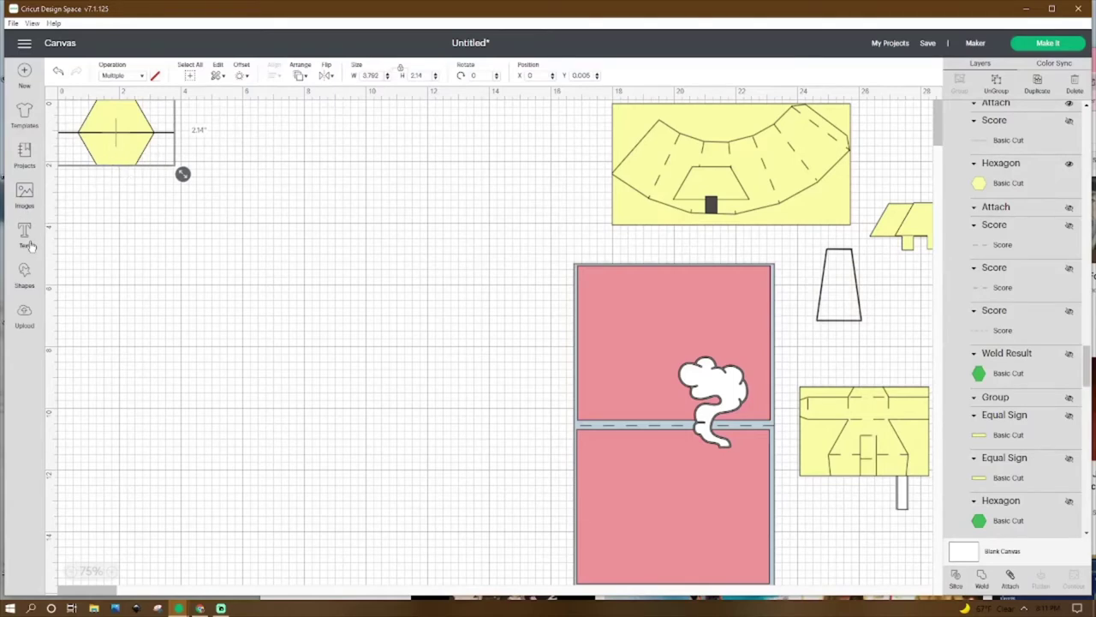
click(24, 274)
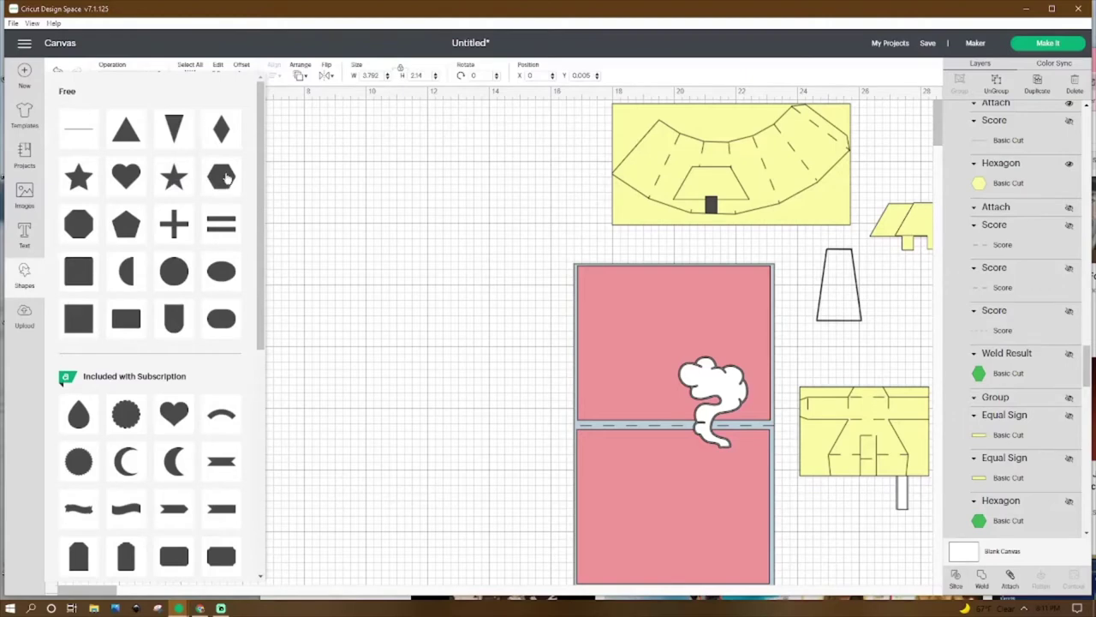
click(285, 204)
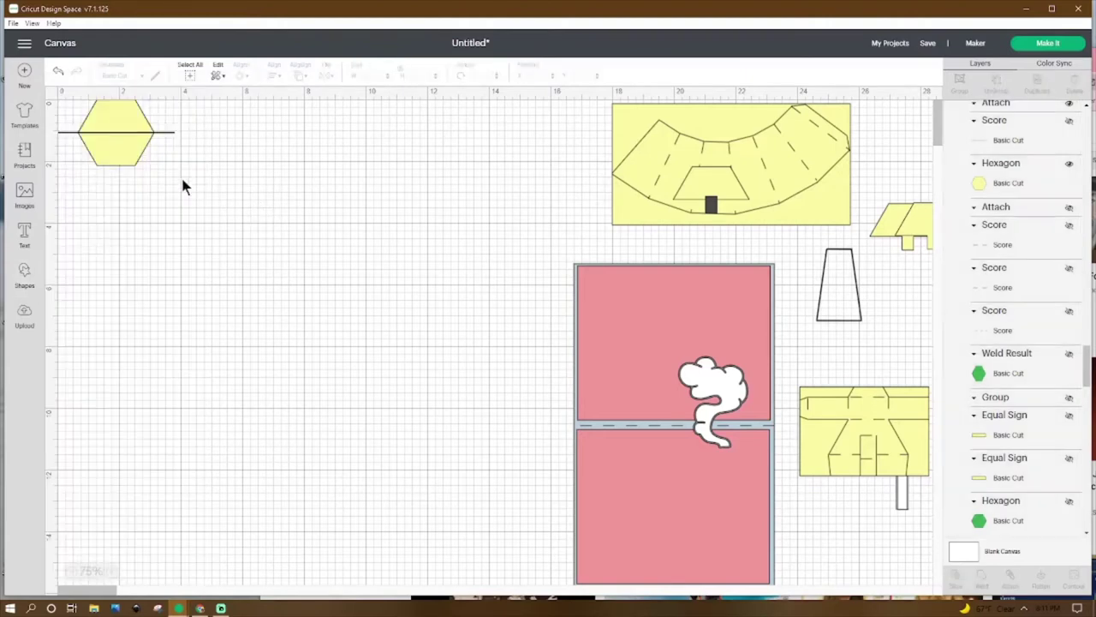
click(25, 272)
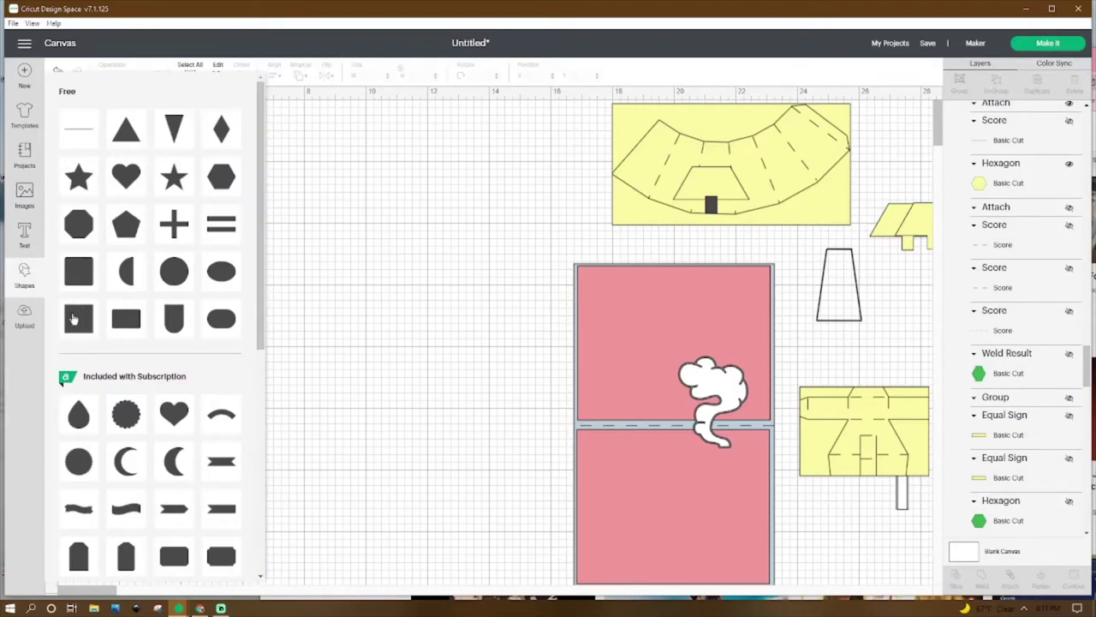
click(308, 244)
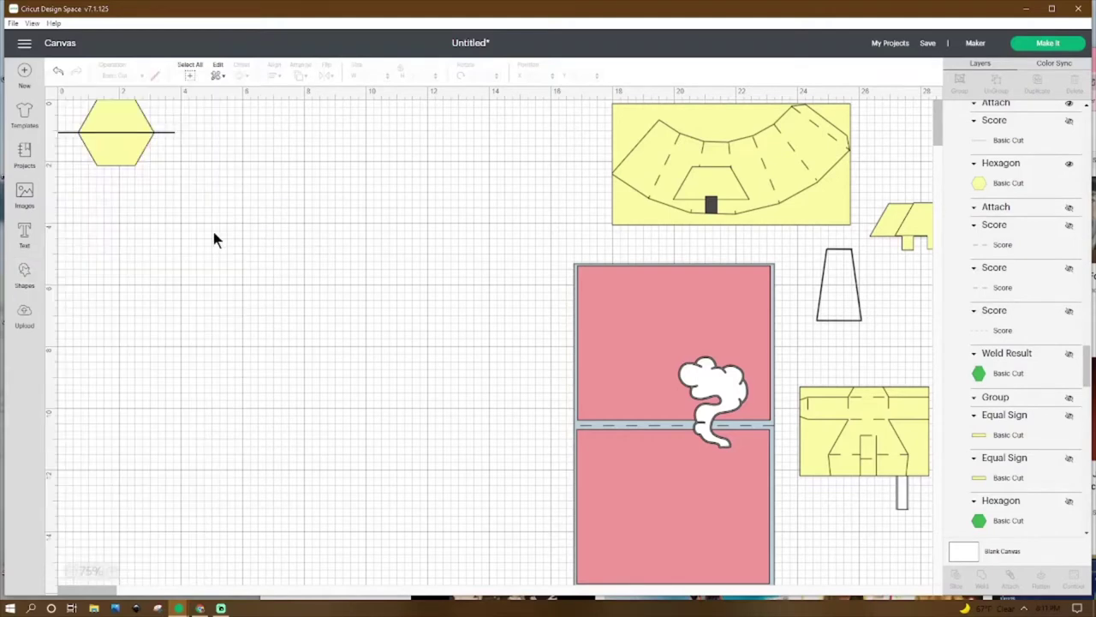
Ungroup the thin black line from the yellow hexagon and select both pieces together.
click(122, 146)
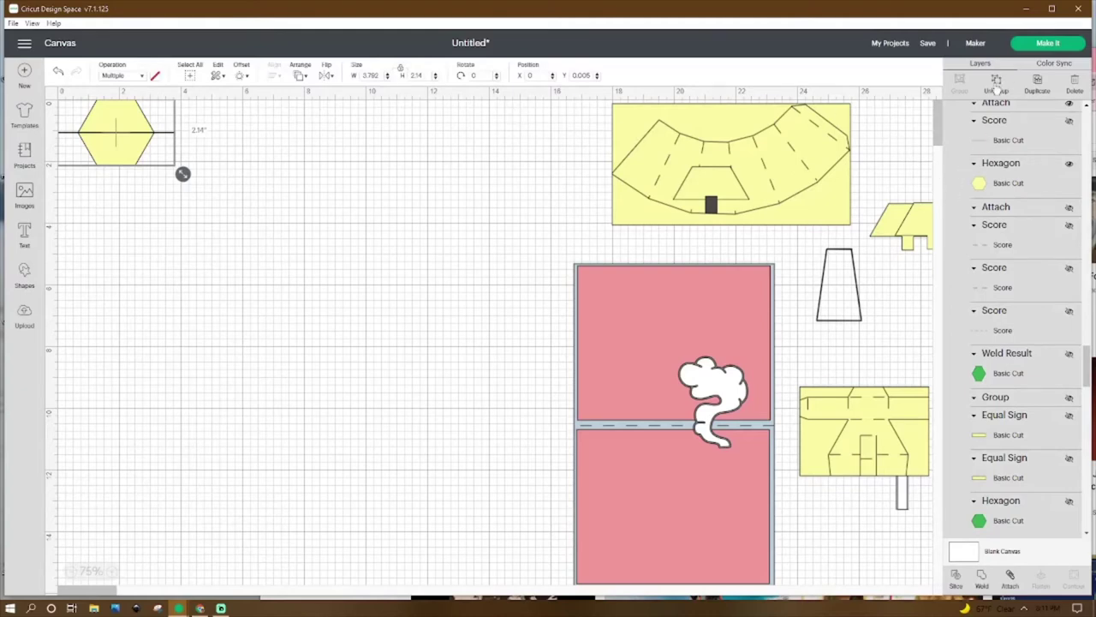
click(128, 159)
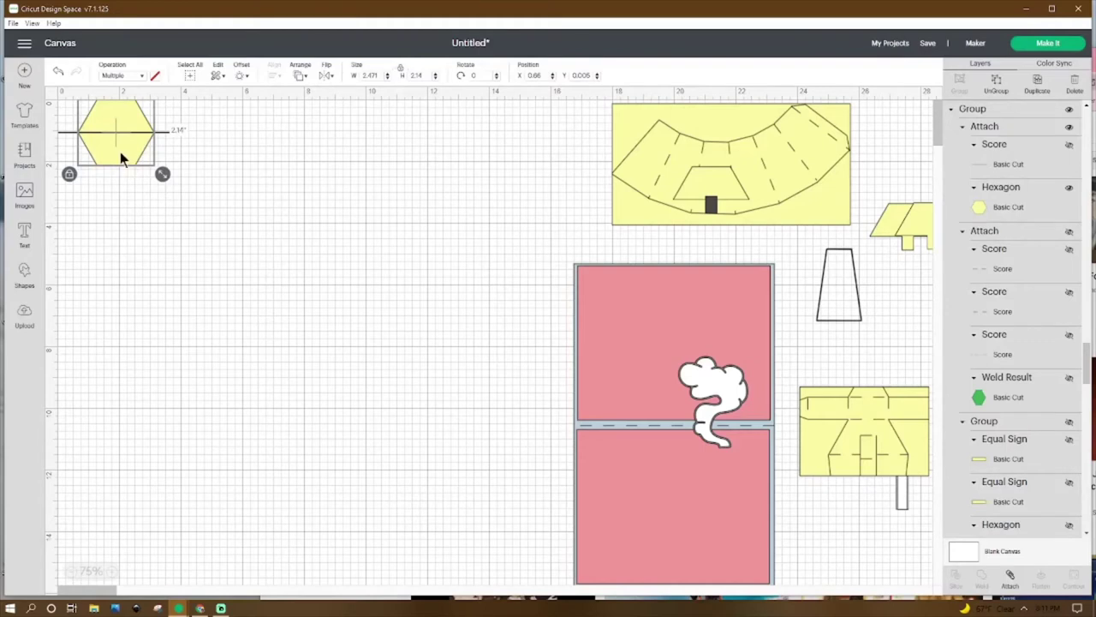
click(216, 148)
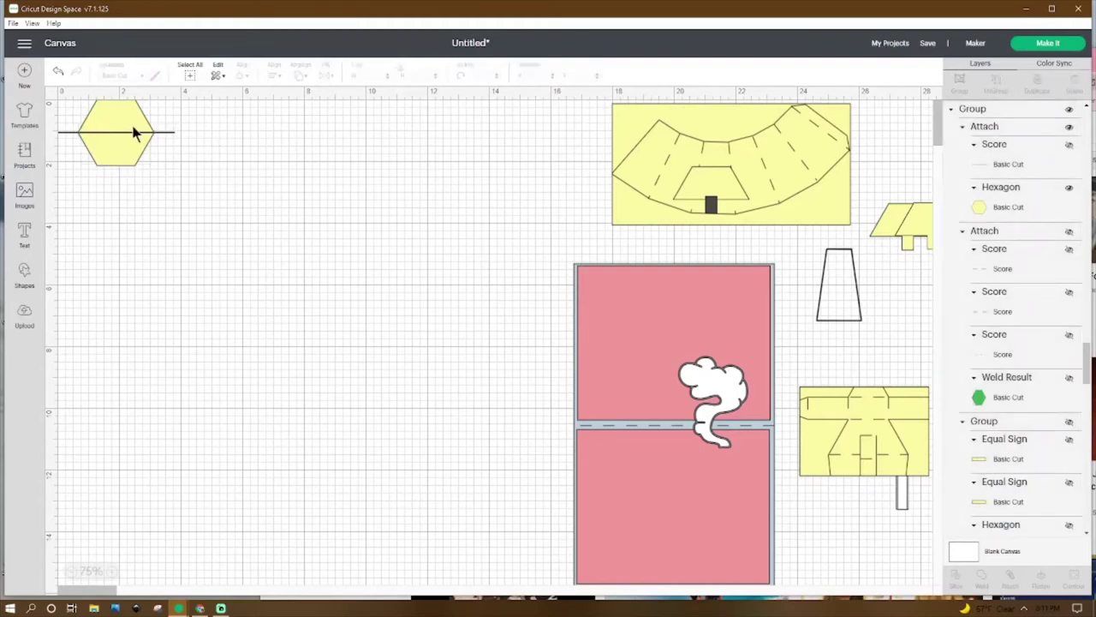
click(161, 134)
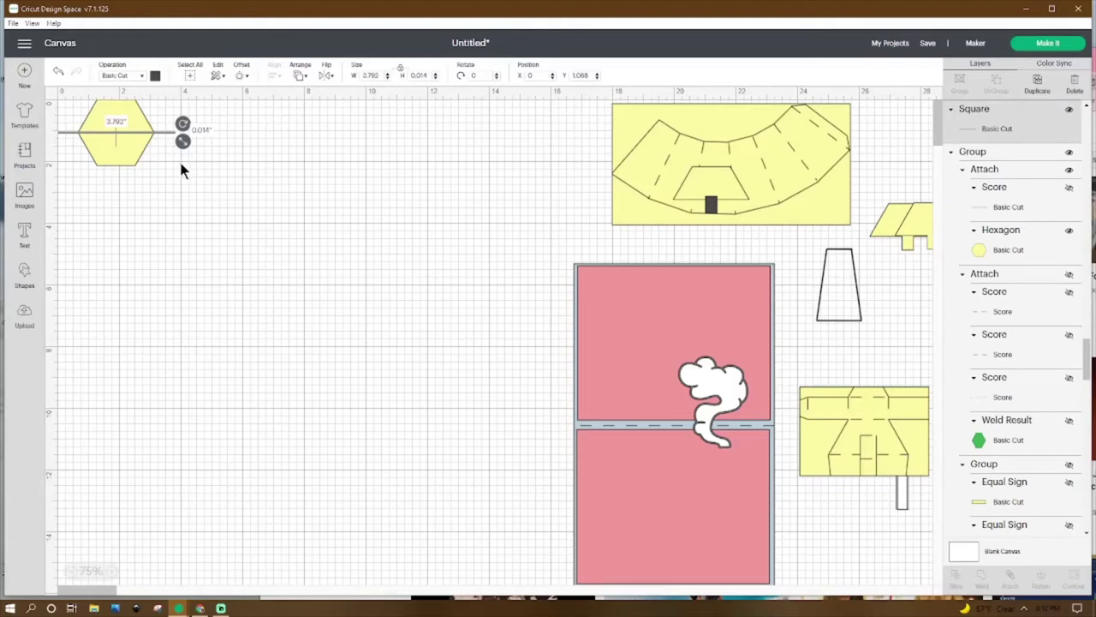
click(209, 137)
drag(211, 102, 89, 168)
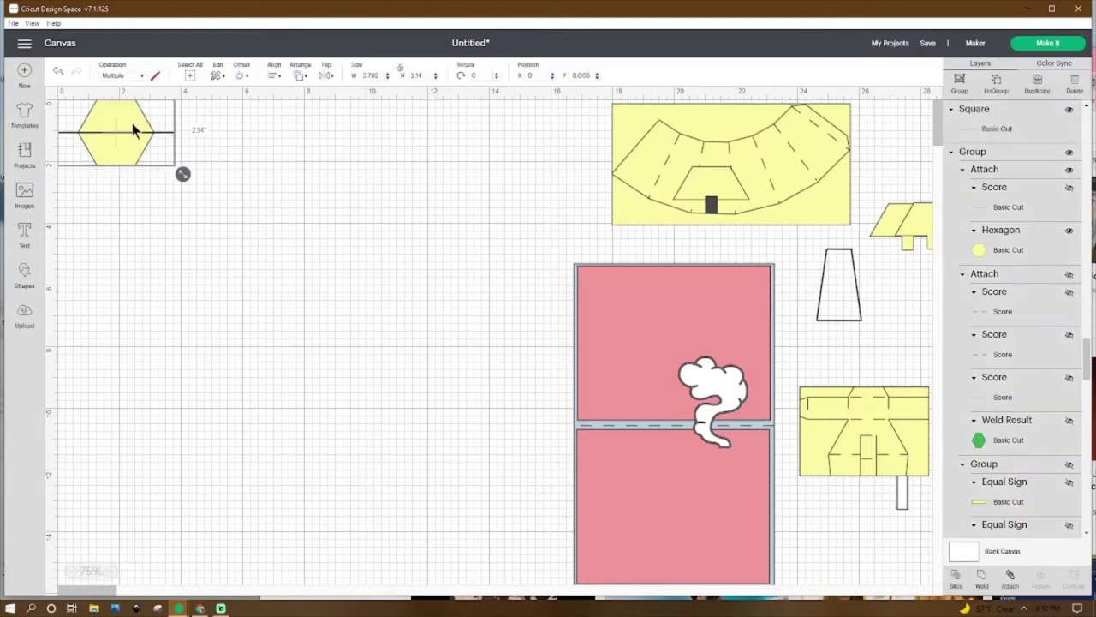
Center the thin black line on the yellow hexagon and slice the two shapes.
click(271, 77)
click(287, 199)
click(263, 313)
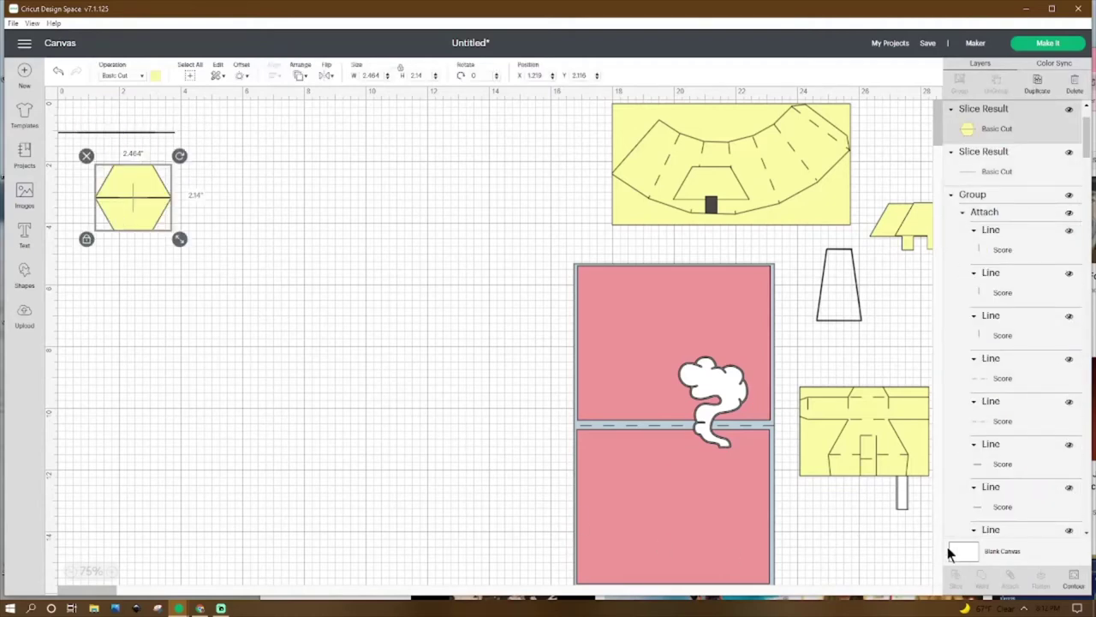
Hide the lower half of the sliced yellow hexagon with Contour.
click(1073, 578)
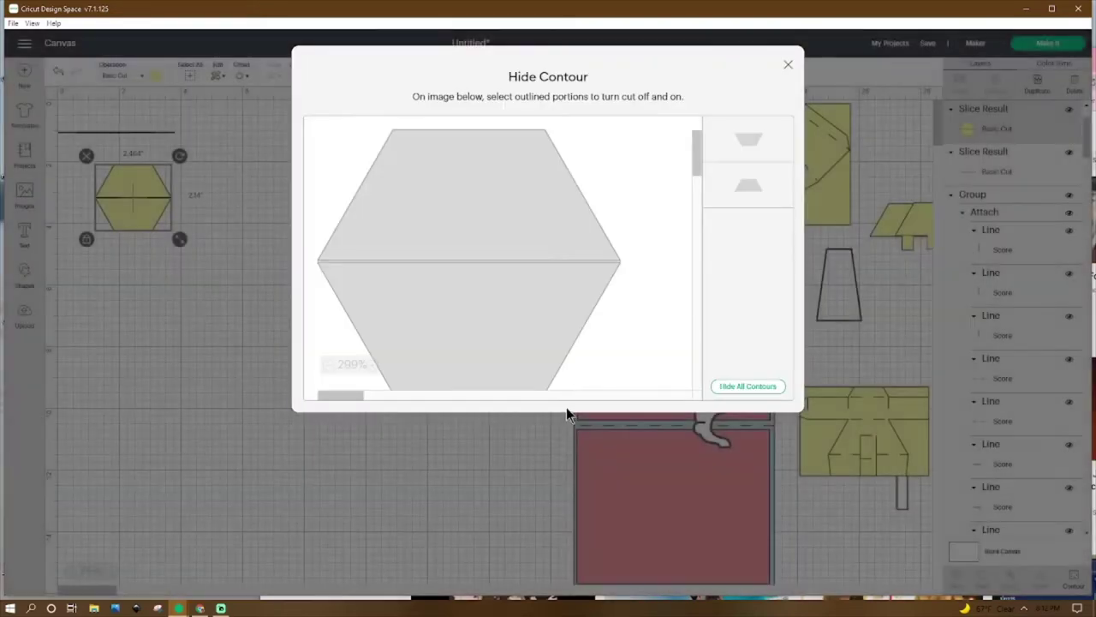
click(748, 138)
click(788, 65)
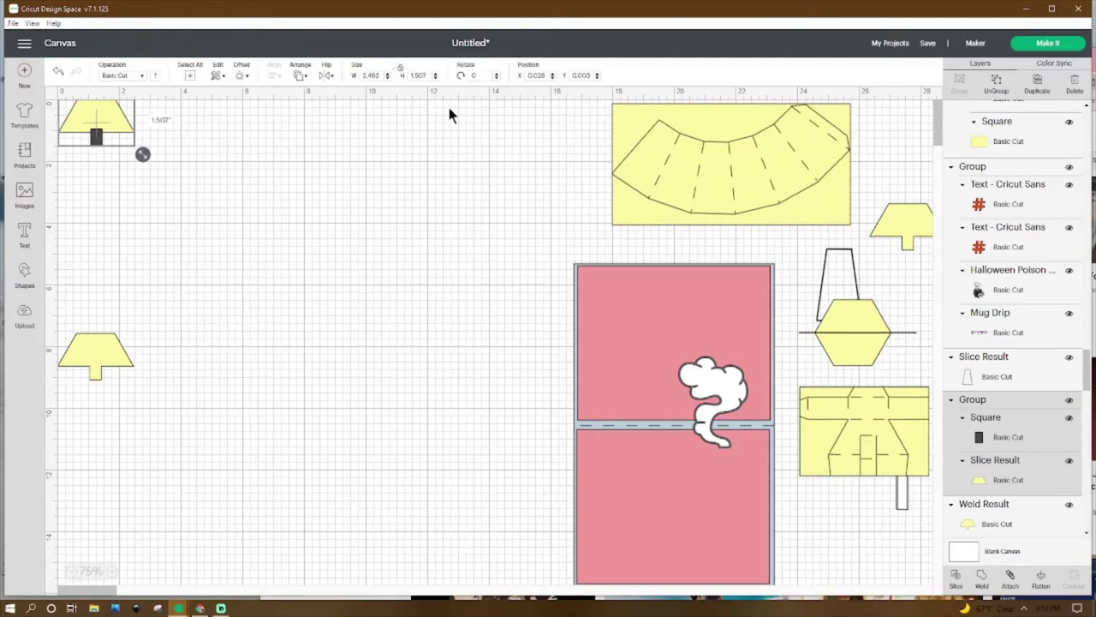
Look at the basic shapes library that provides the square and other building shapes.
click(125, 200)
click(24, 203)
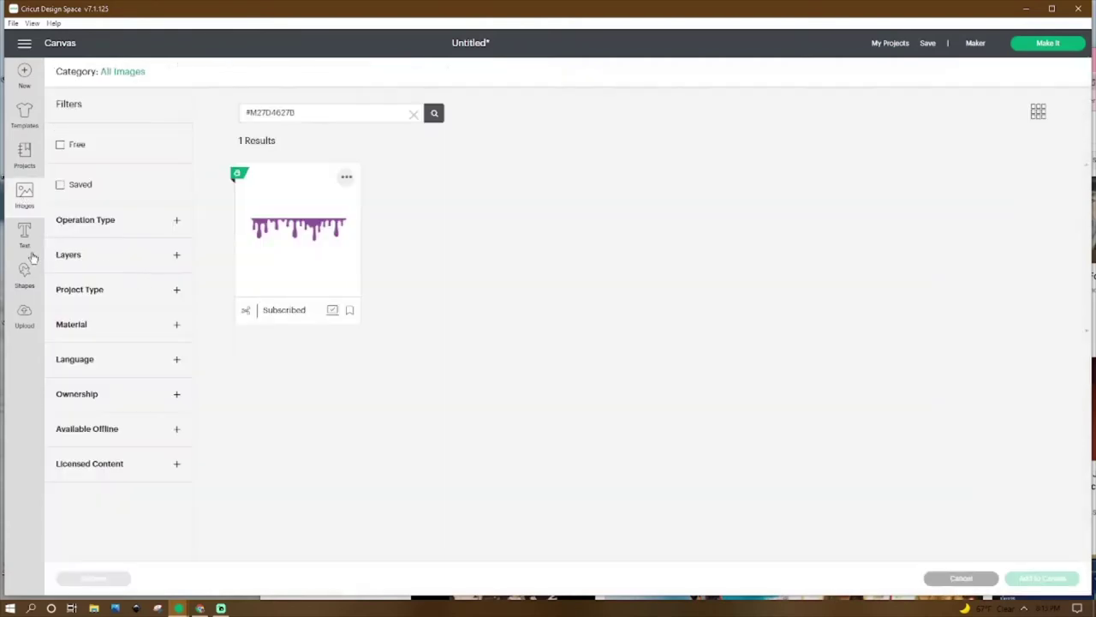
click(37, 262)
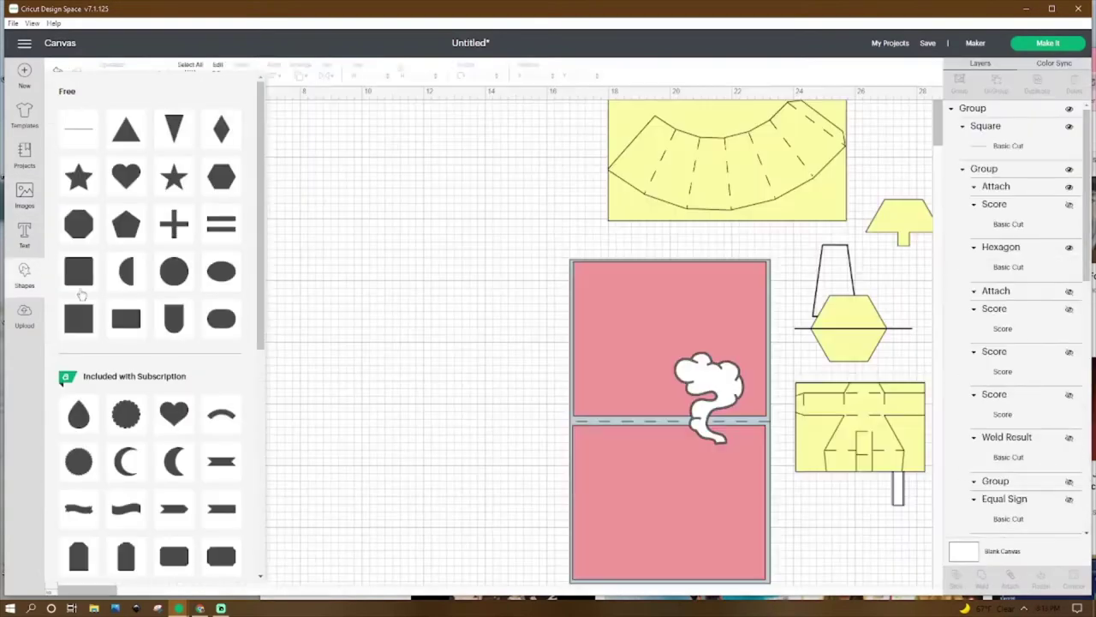
click(283, 265)
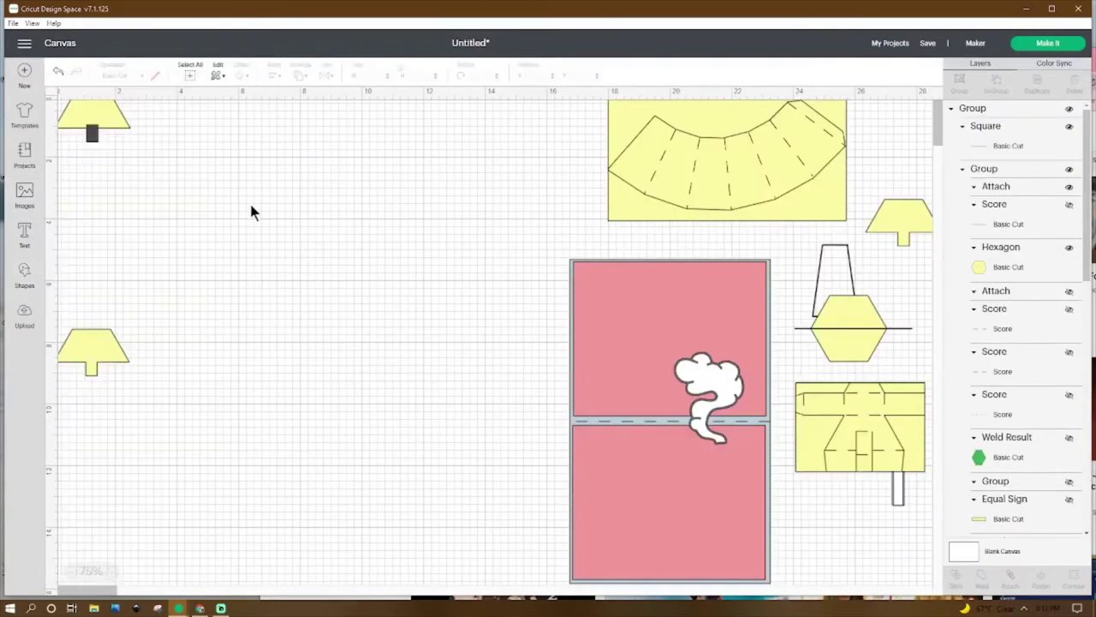
Group the small black square with the yellow trapezoid and move them onto the yellow hexagon.
click(90, 137)
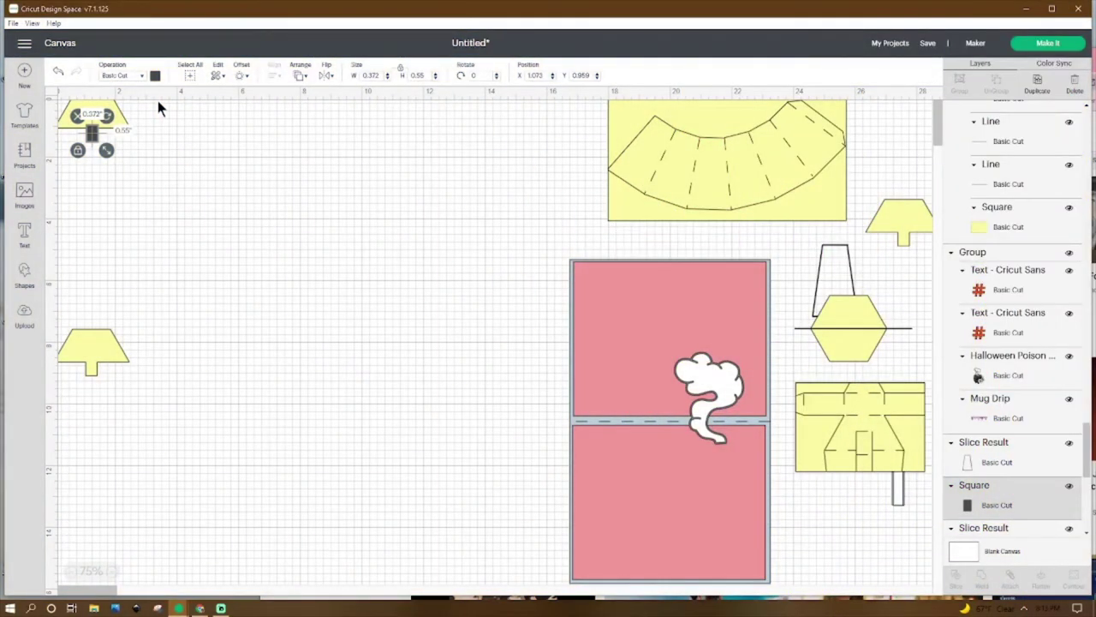
drag(158, 102, 57, 149)
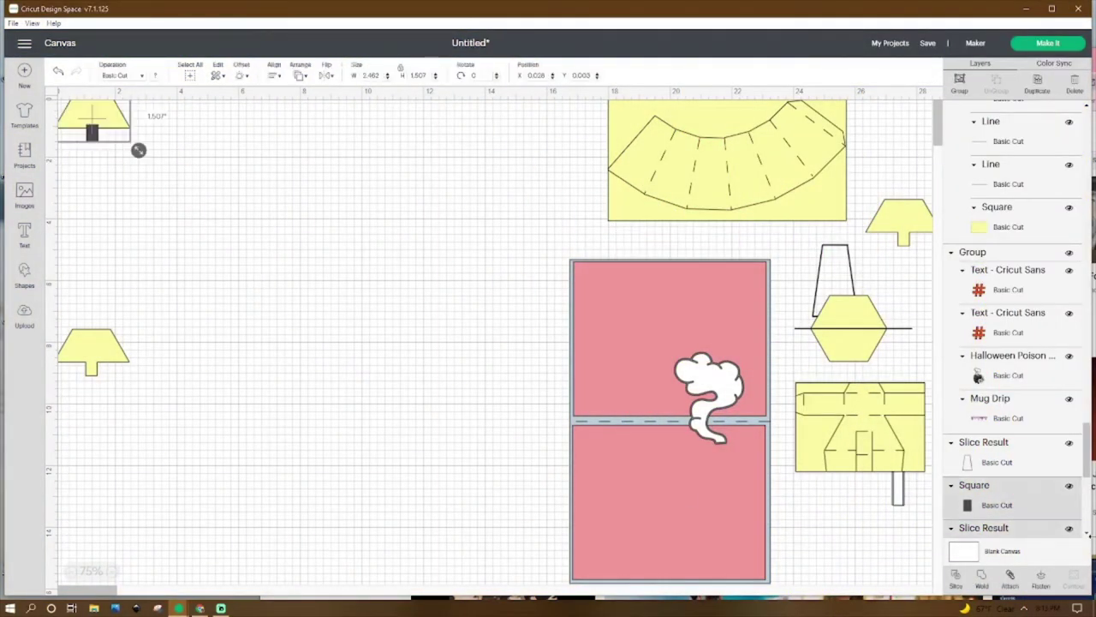
click(433, 374)
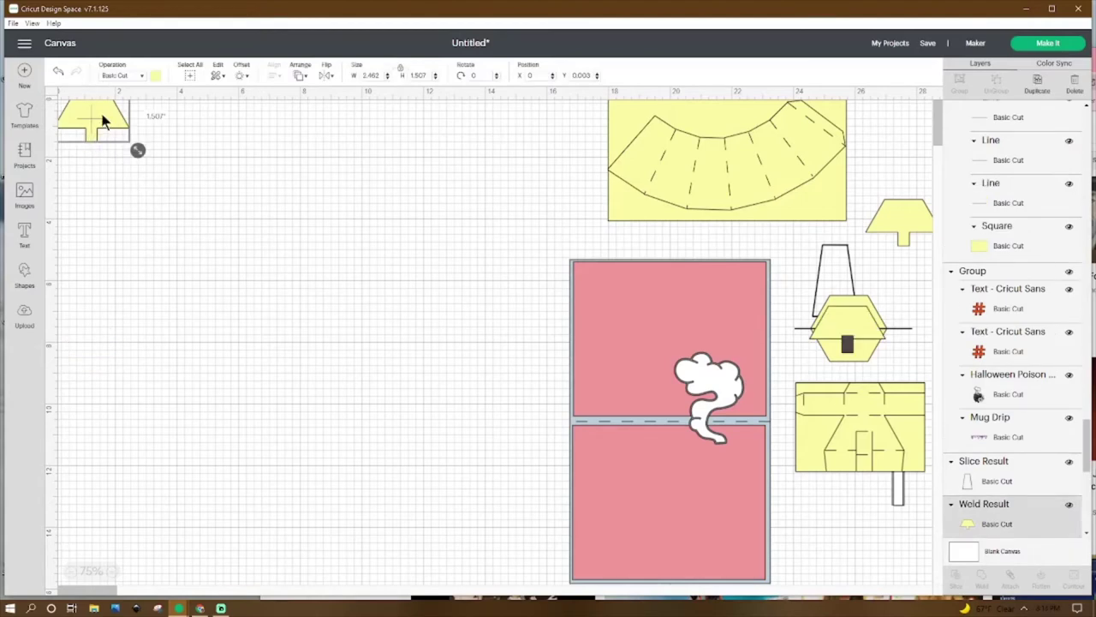
Duplicate the yellow trapezoid with the tab and move both copies away to about X 28.2, Y 3.7.
right_click(101, 116)
click(132, 209)
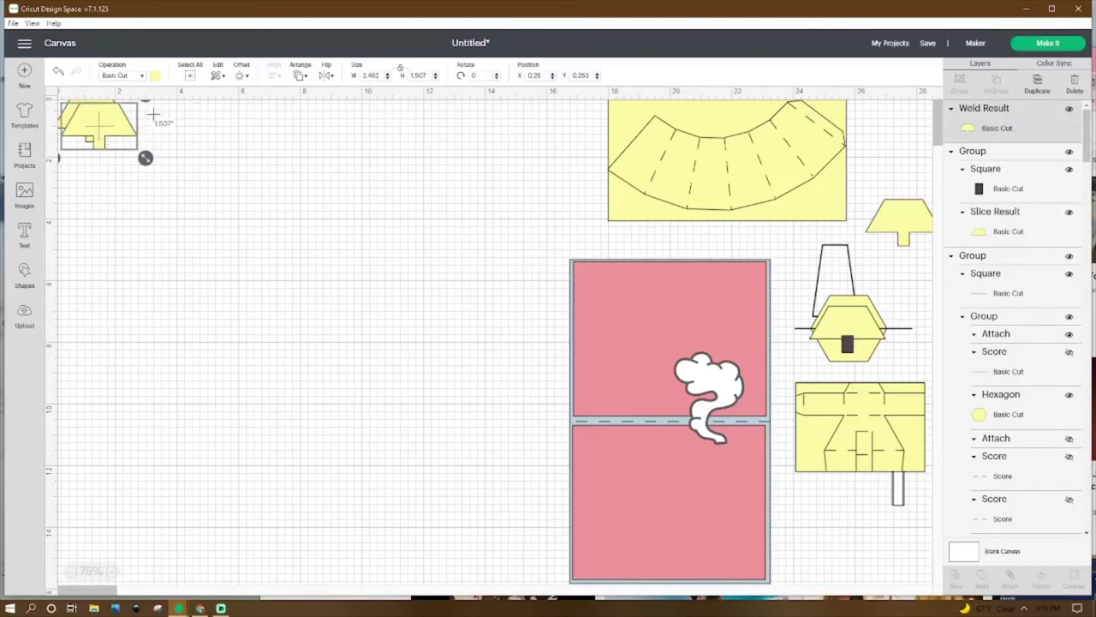
drag(171, 164, 947, 226)
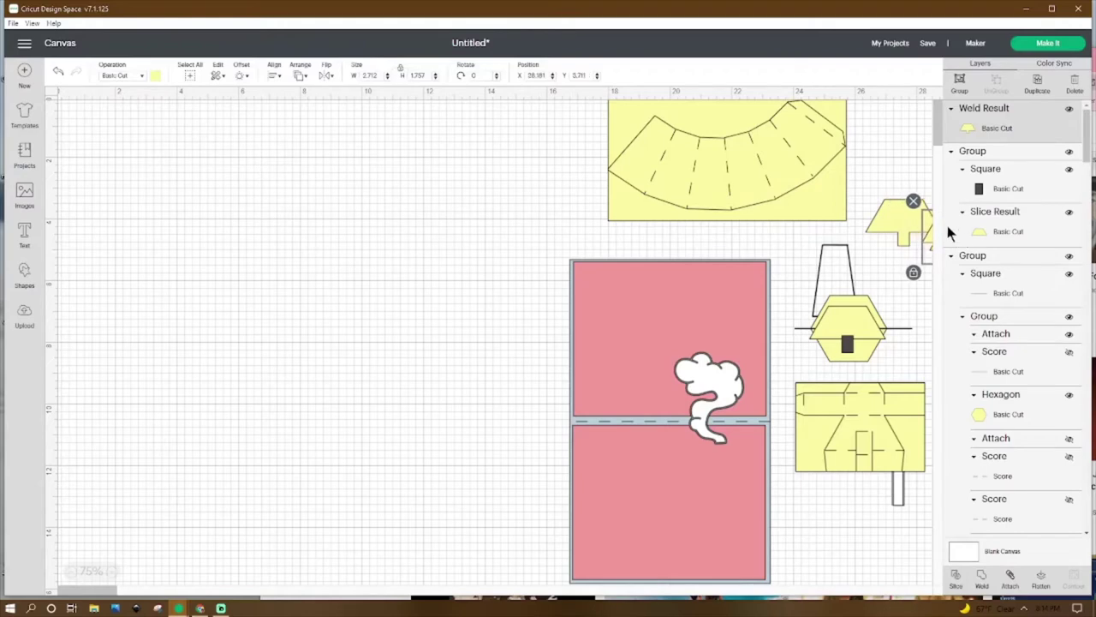
scroll(948, 225, down, 5)
click(878, 212)
Move the smoke cloud off the red card to below the yellow template, and the red card to X 0, Y 0.007.
click(572, 322)
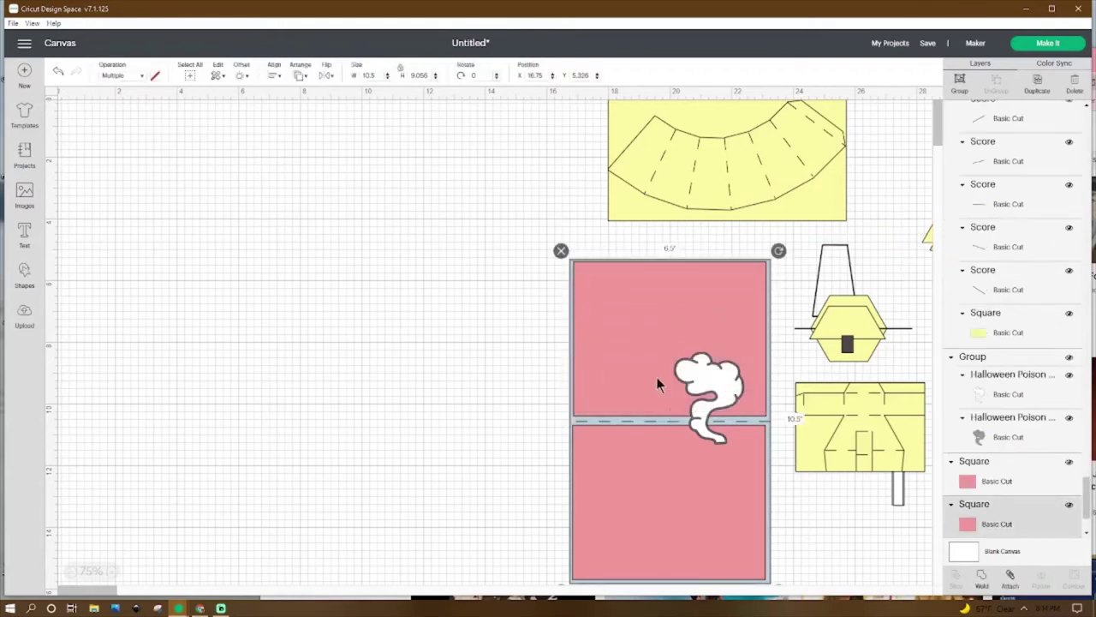
drag(725, 431, 887, 545)
drag(660, 479, 117, 260)
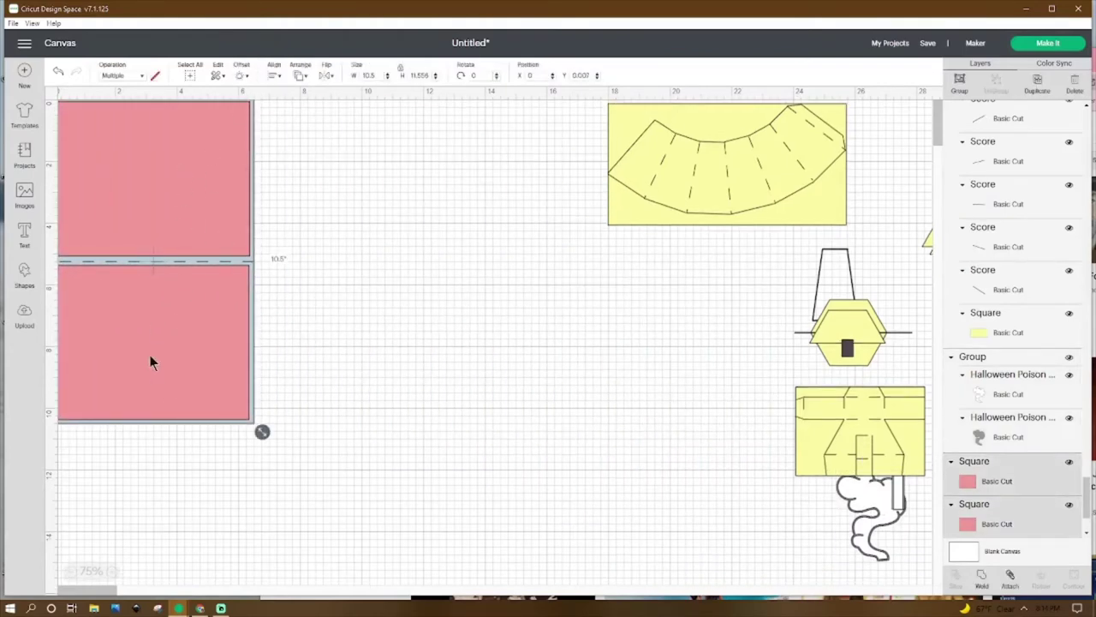
Check the dimensions of the blue card base with its score line and of the upper red panel.
click(250, 194)
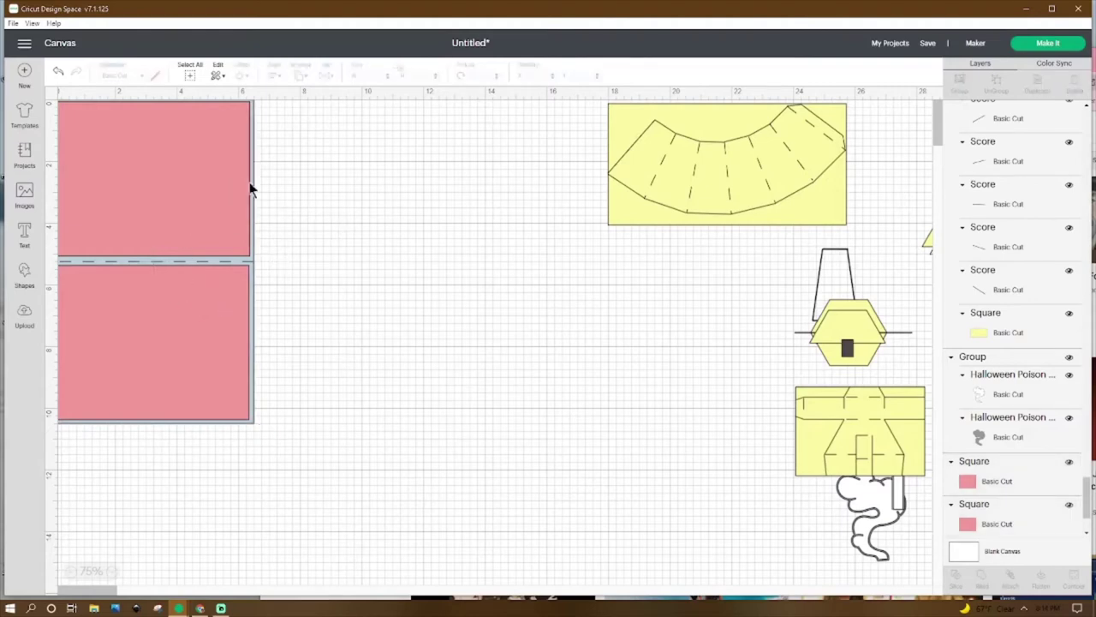
click(252, 259)
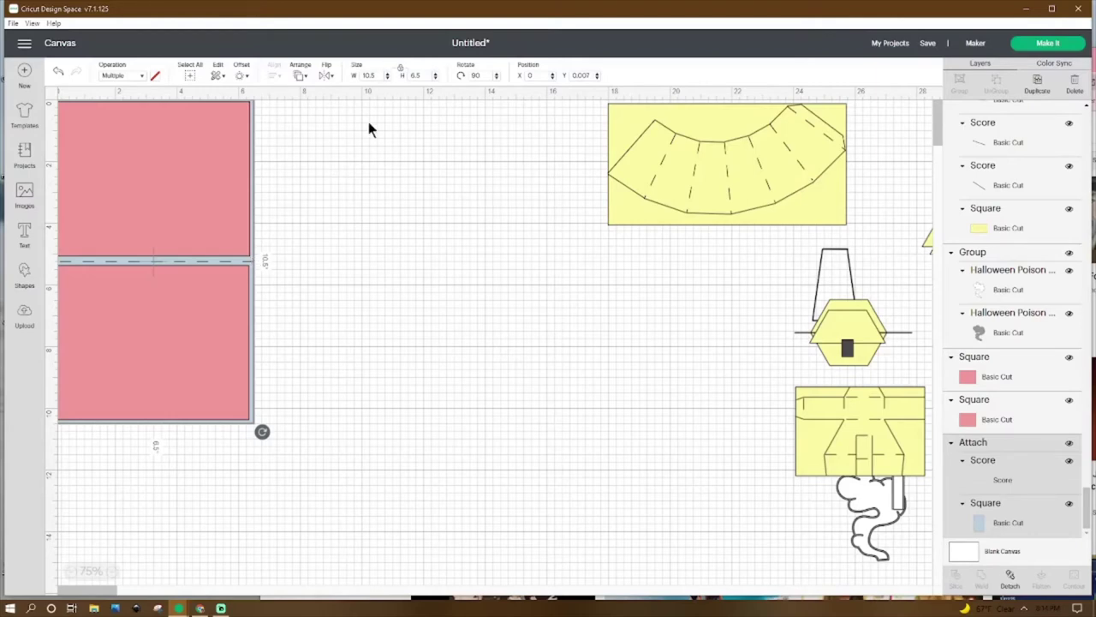
click(354, 183)
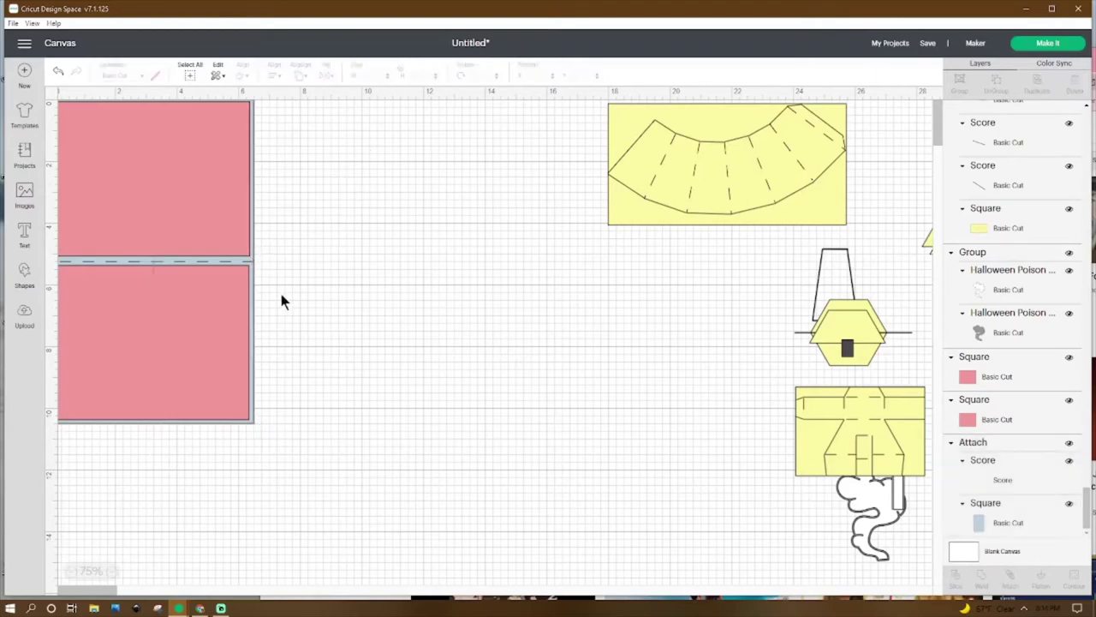
click(215, 184)
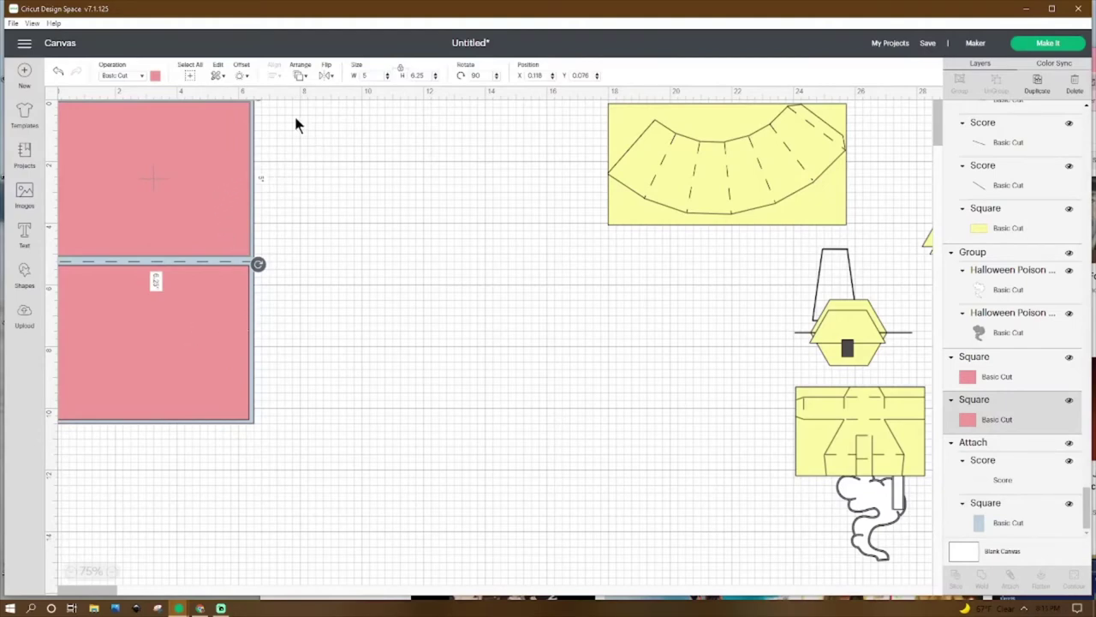
Group both red panels with the blue card base and move the group to about X 17.2, Y 4.6.
drag(295, 118, 88, 383)
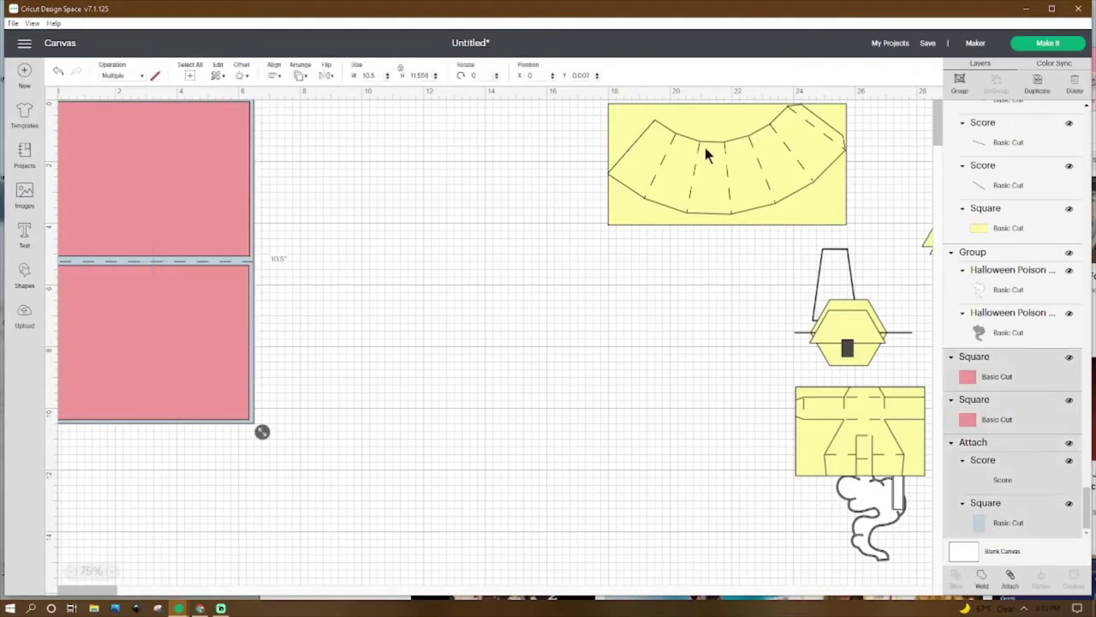
click(960, 83)
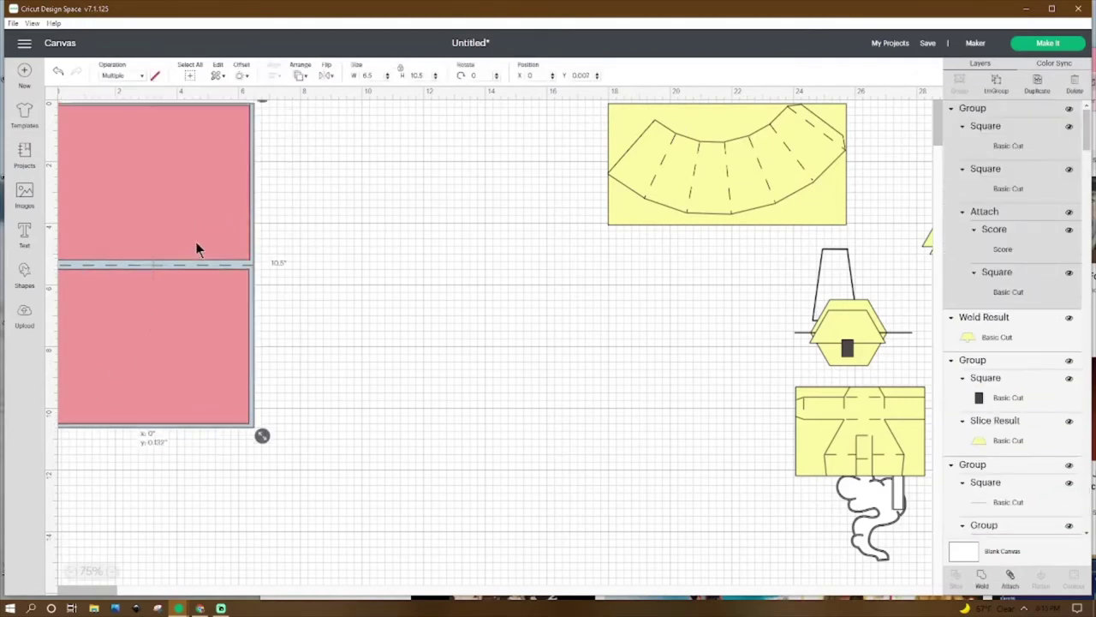
drag(196, 245, 705, 363)
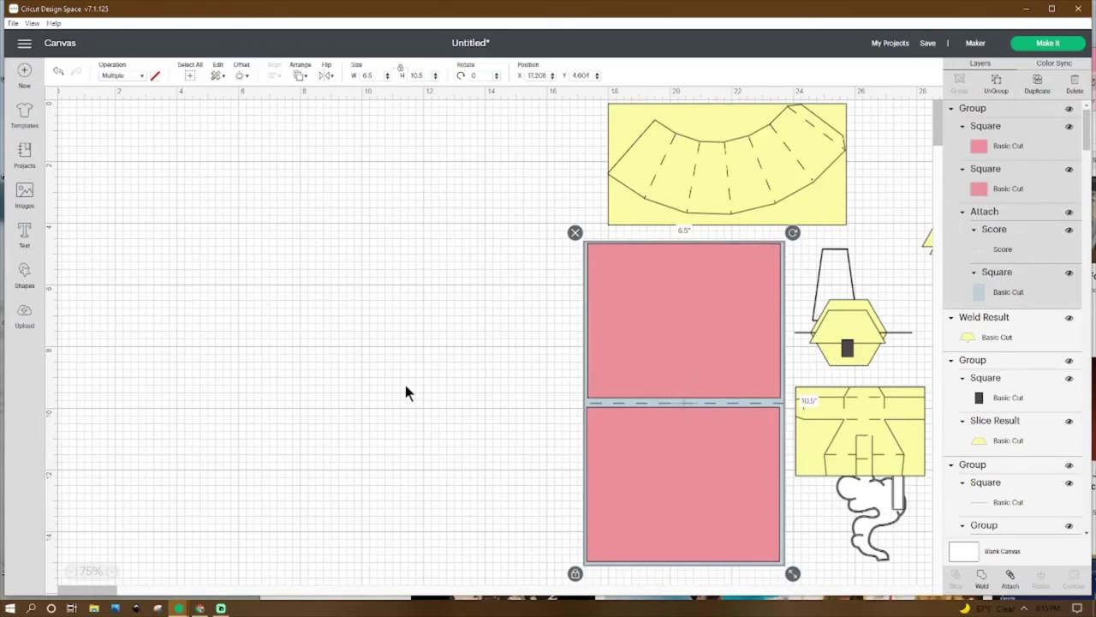
Separate the black cauldron image from its group with the purple drip and move it to X 0.278, Y 0.
scroll(402, 387, down, 6)
drag(166, 542, 156, 217)
key(ctrl+z)
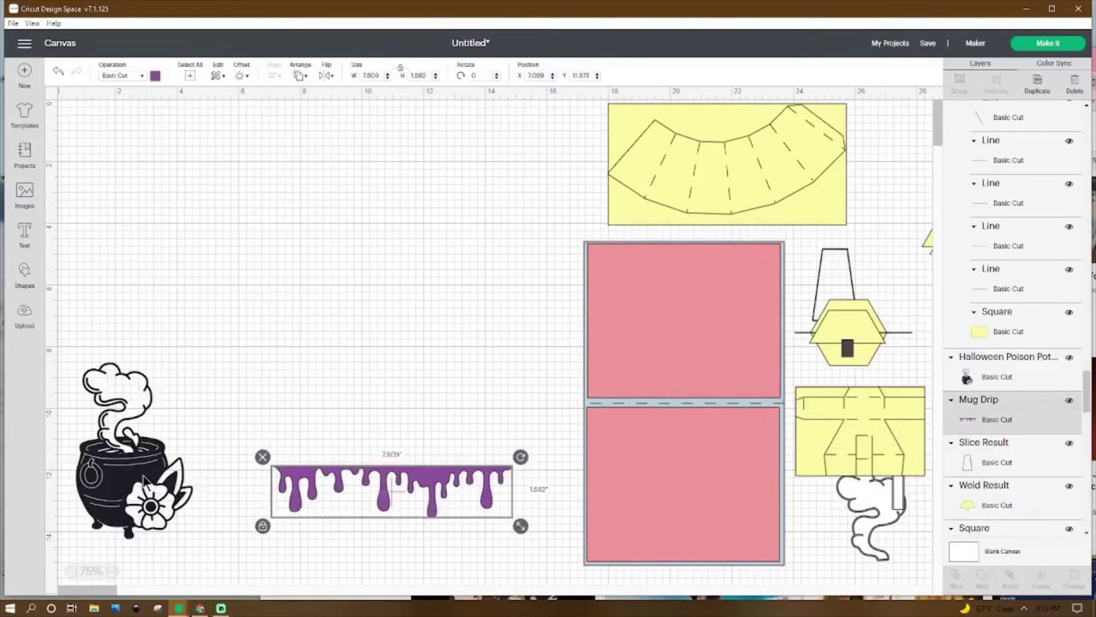
drag(137, 480, 159, 221)
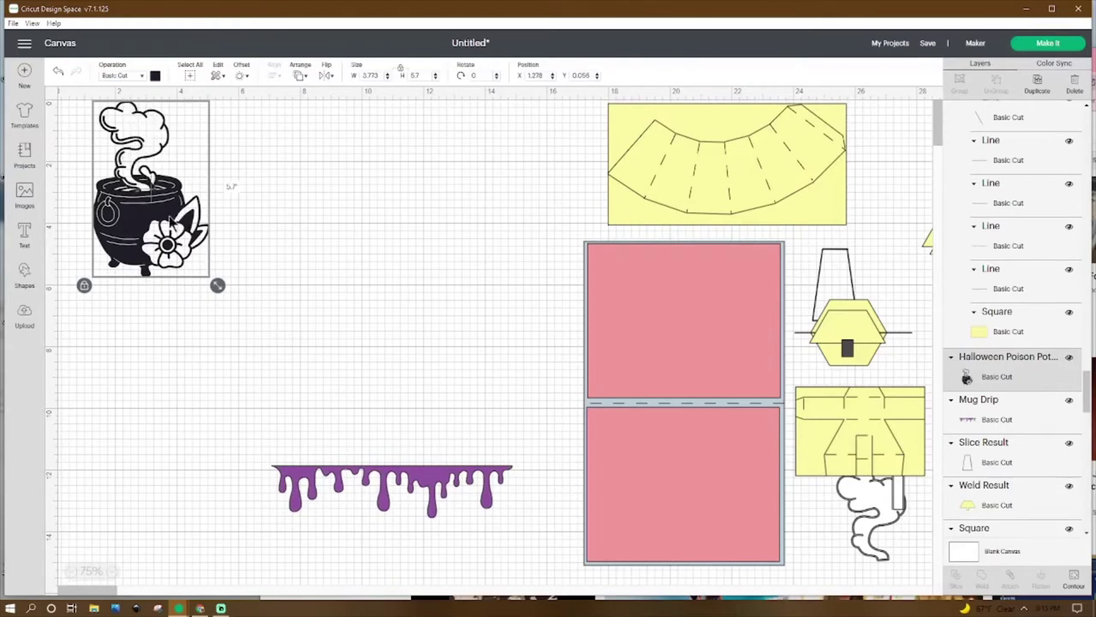
drag(155, 193, 140, 192)
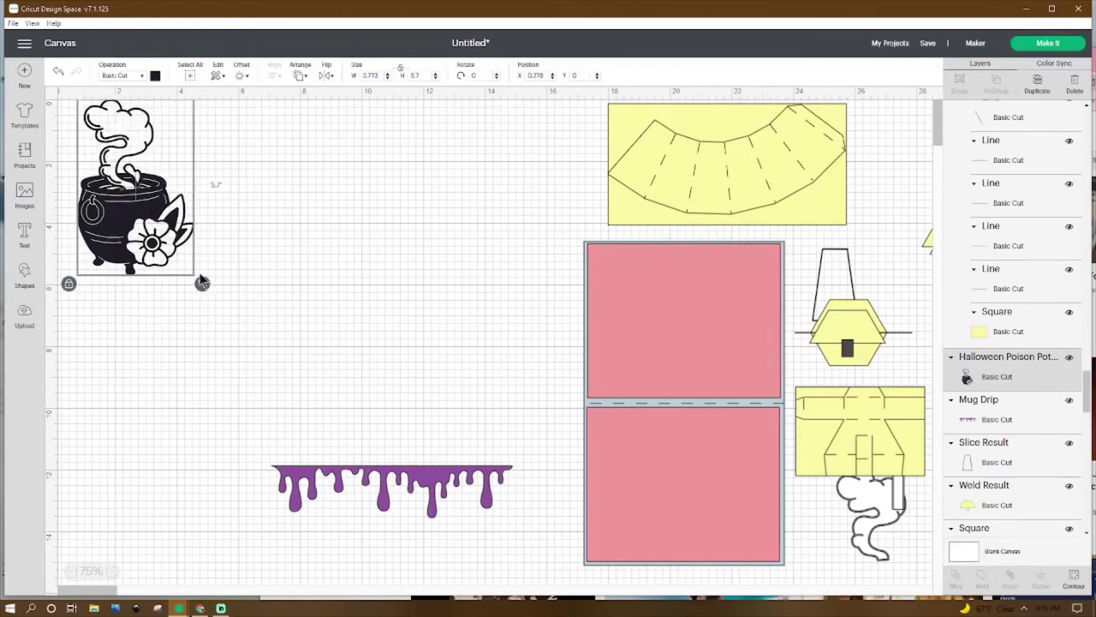
Hide all contours of the cauldron image except the smoke cloud, leaving the smoke as a solid shape.
click(1075, 580)
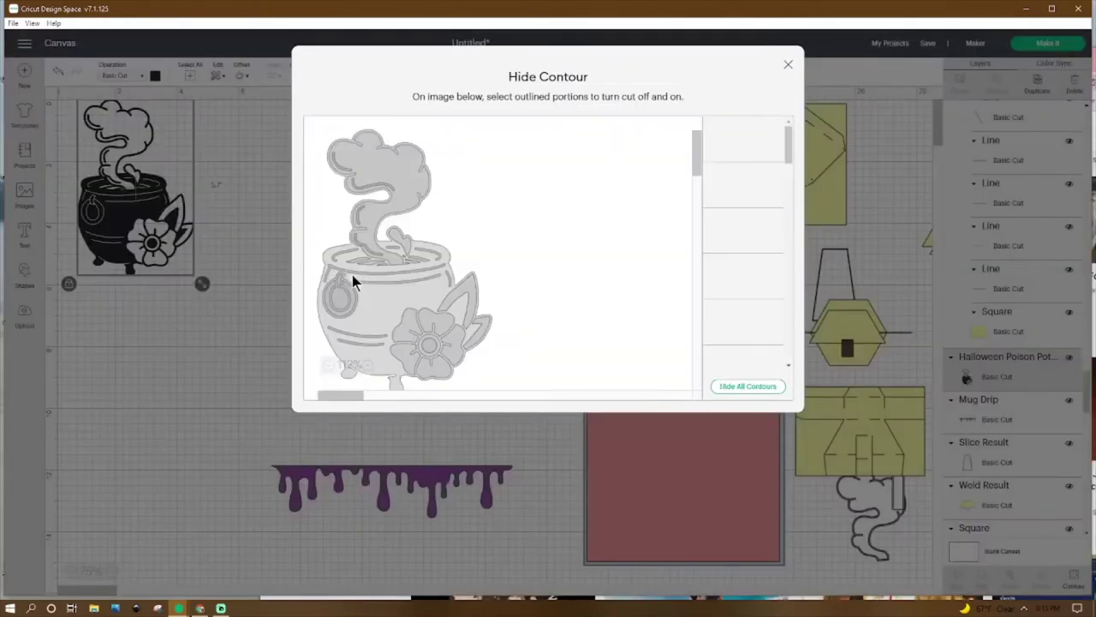
click(728, 385)
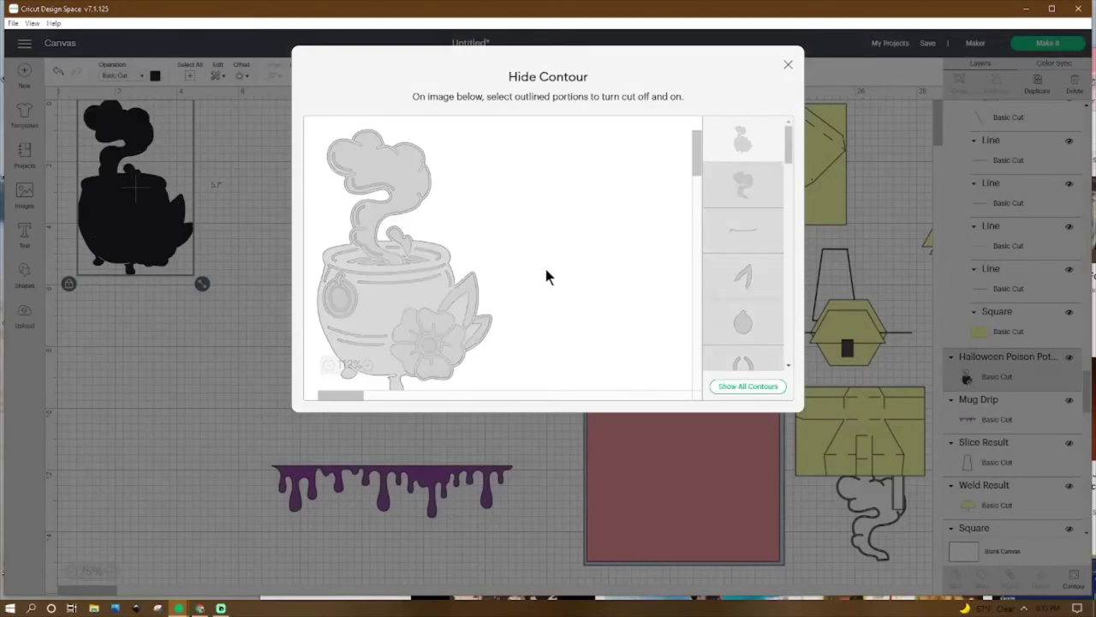
click(749, 193)
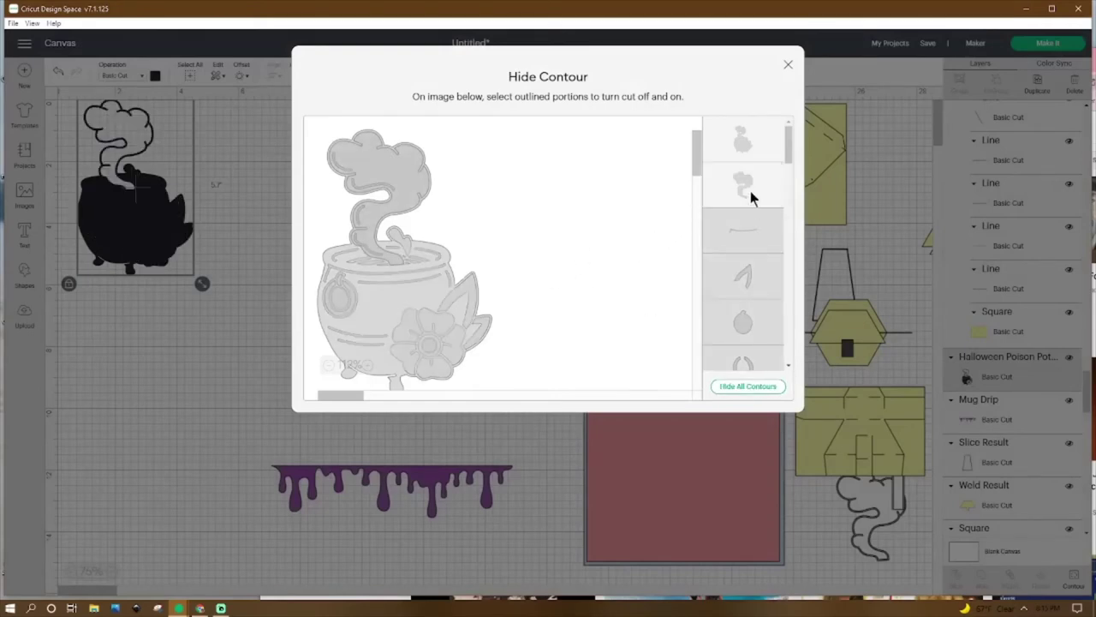
click(788, 65)
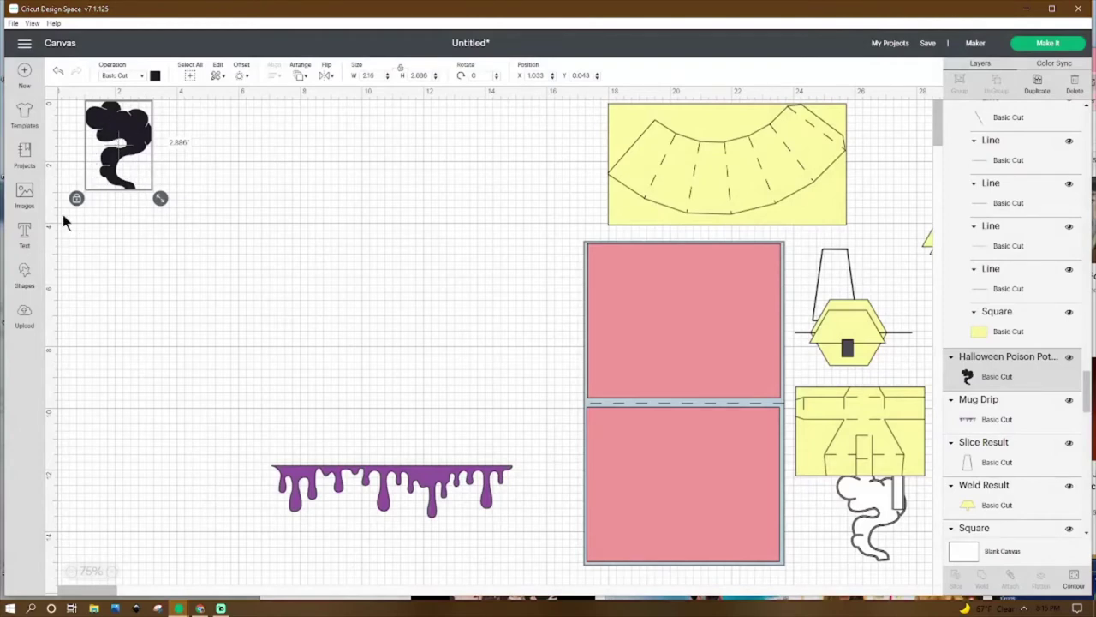
Change the smoke cloud's material colour from black to white.
click(155, 75)
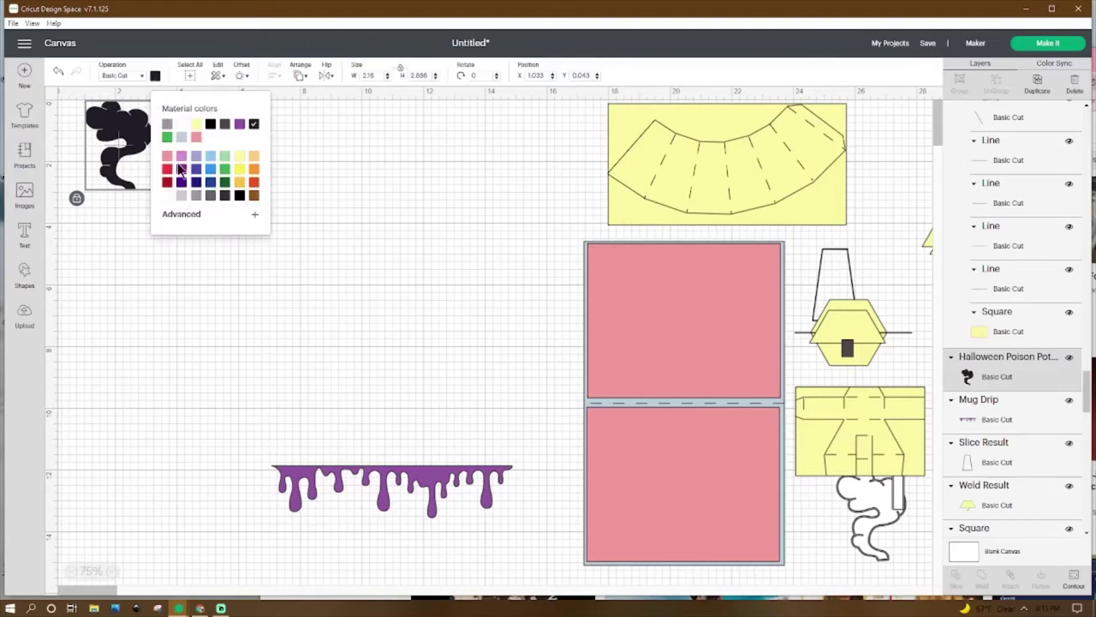
click(168, 196)
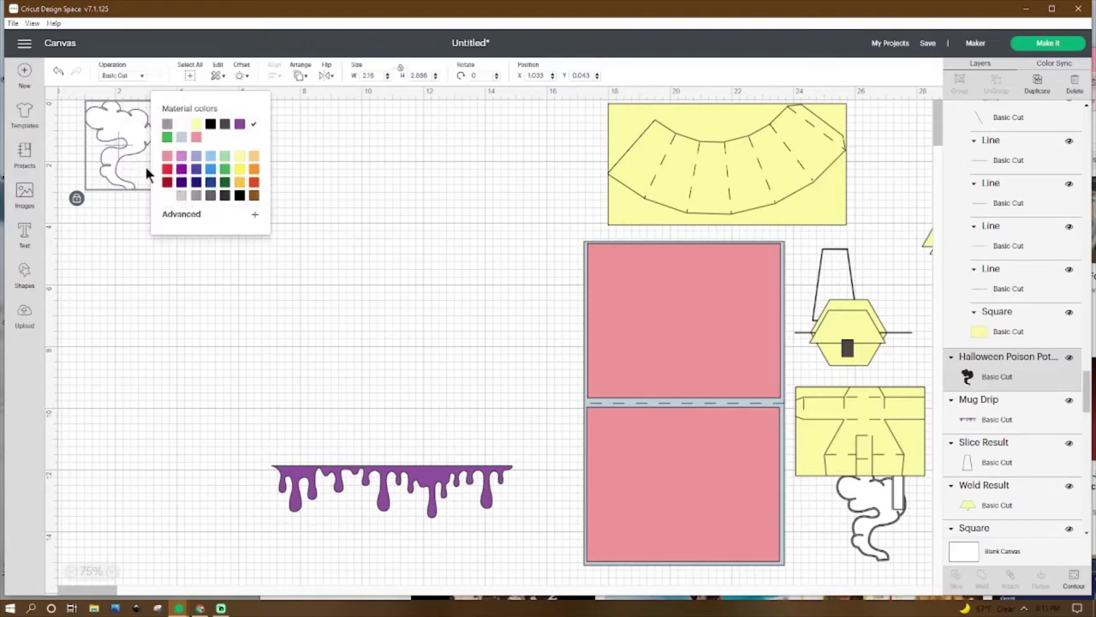
click(147, 238)
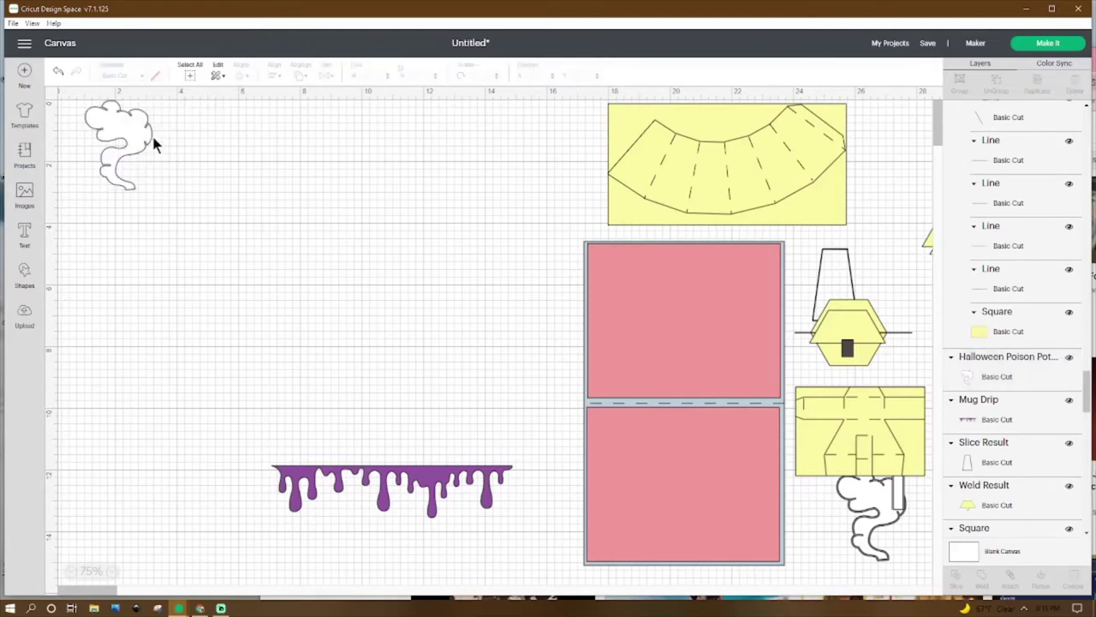
Create an offset of 0.055 in with rounded corners around the white smoke cloud.
click(142, 147)
click(242, 76)
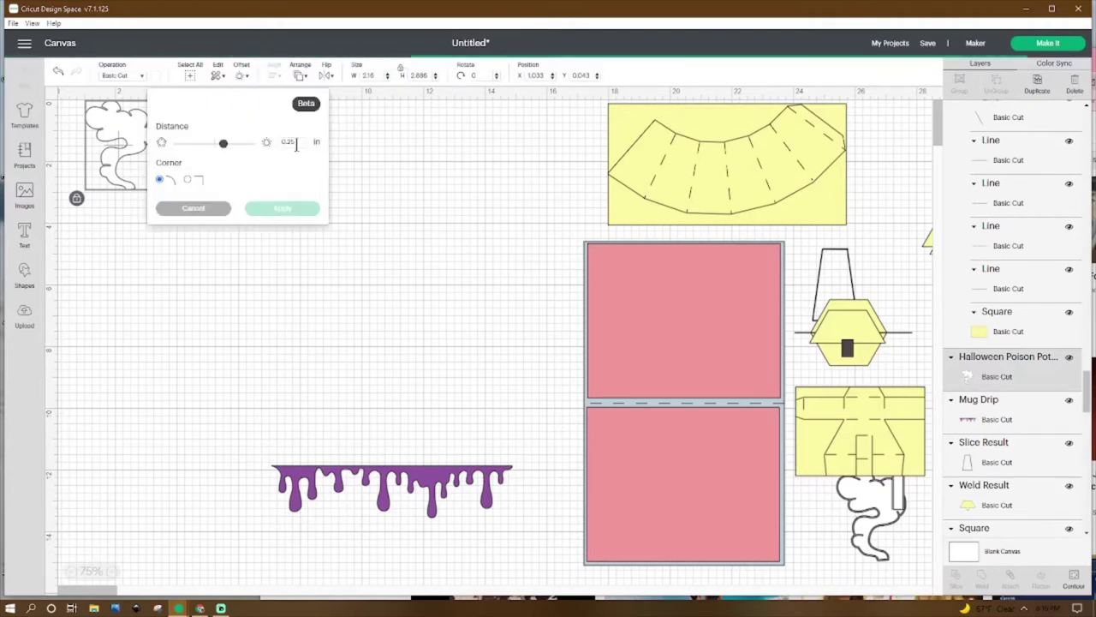
drag(295, 145, 272, 147)
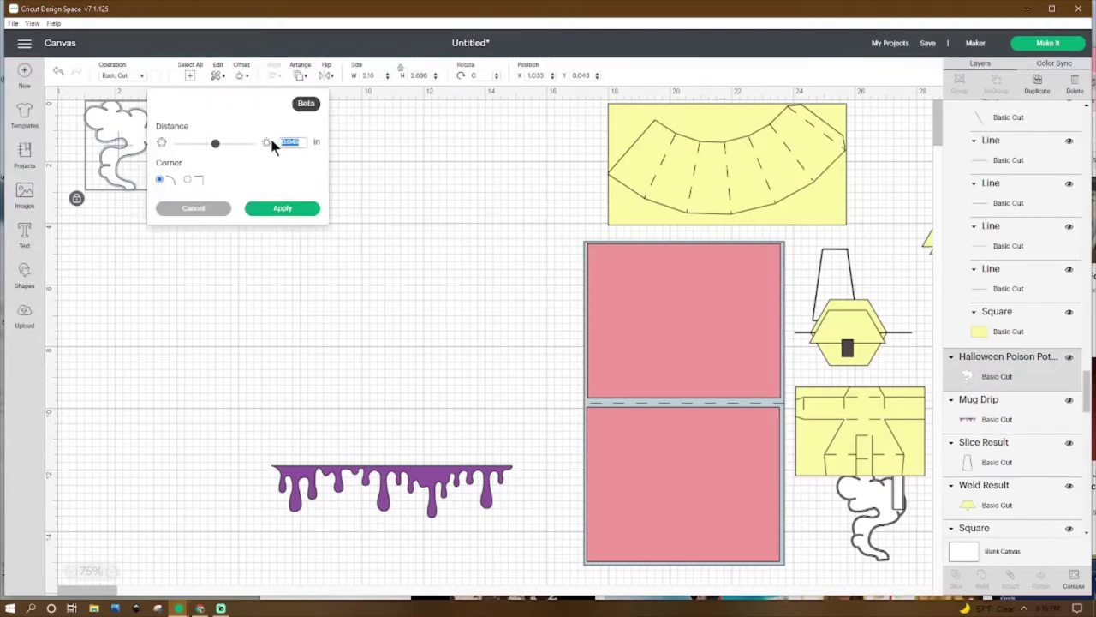
text(00.055)
click(318, 207)
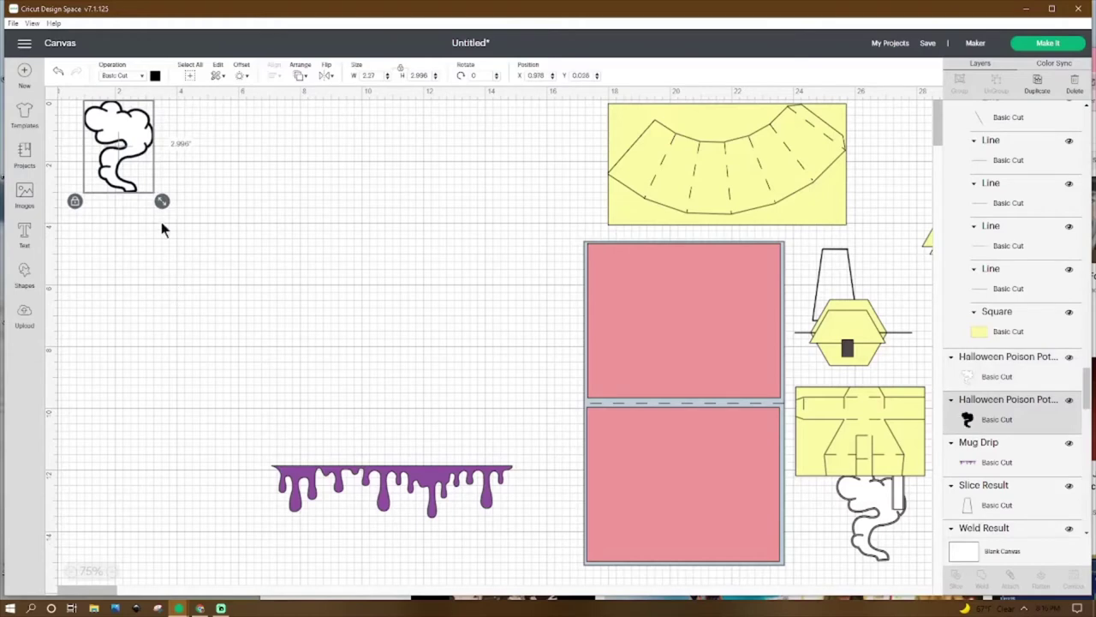
Move the white smoke cloud off its black offset and change the offset's material colour to light grey.
drag(110, 131, 152, 208)
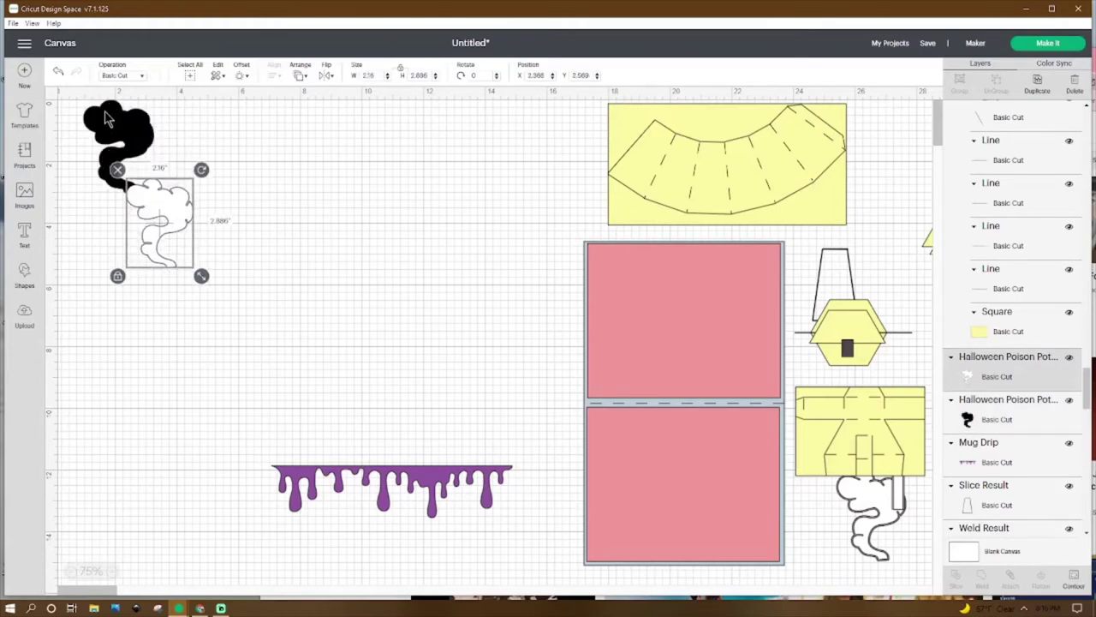
click(130, 129)
click(155, 77)
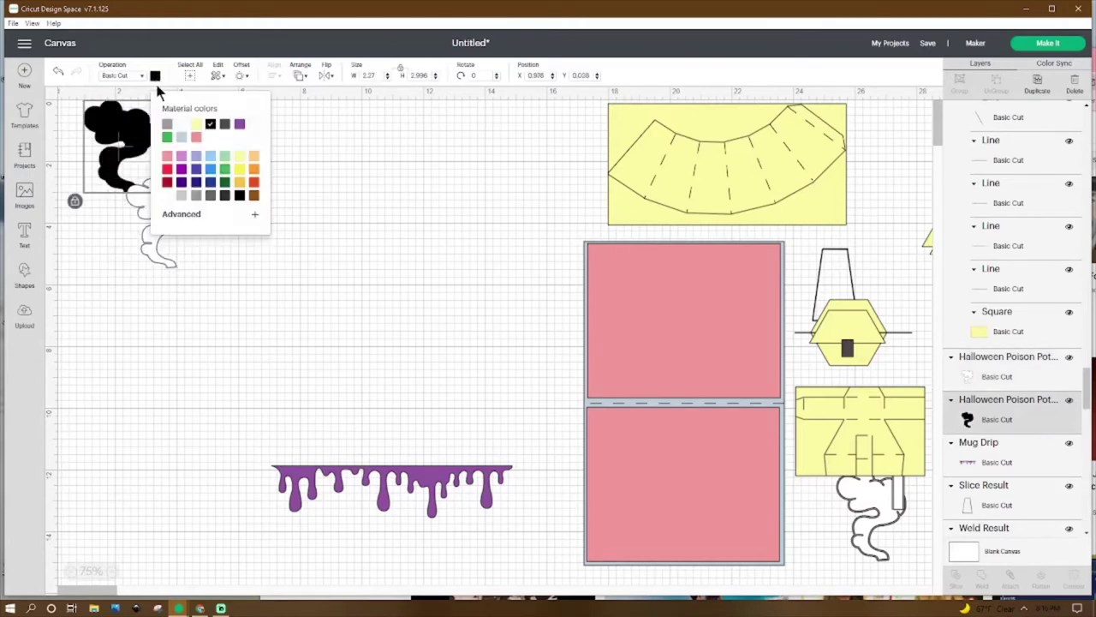
click(182, 196)
Place the white smoke cloud back on its grey offset and group the two layers.
click(181, 228)
drag(174, 226, 133, 149)
click(218, 152)
drag(198, 122, 84, 173)
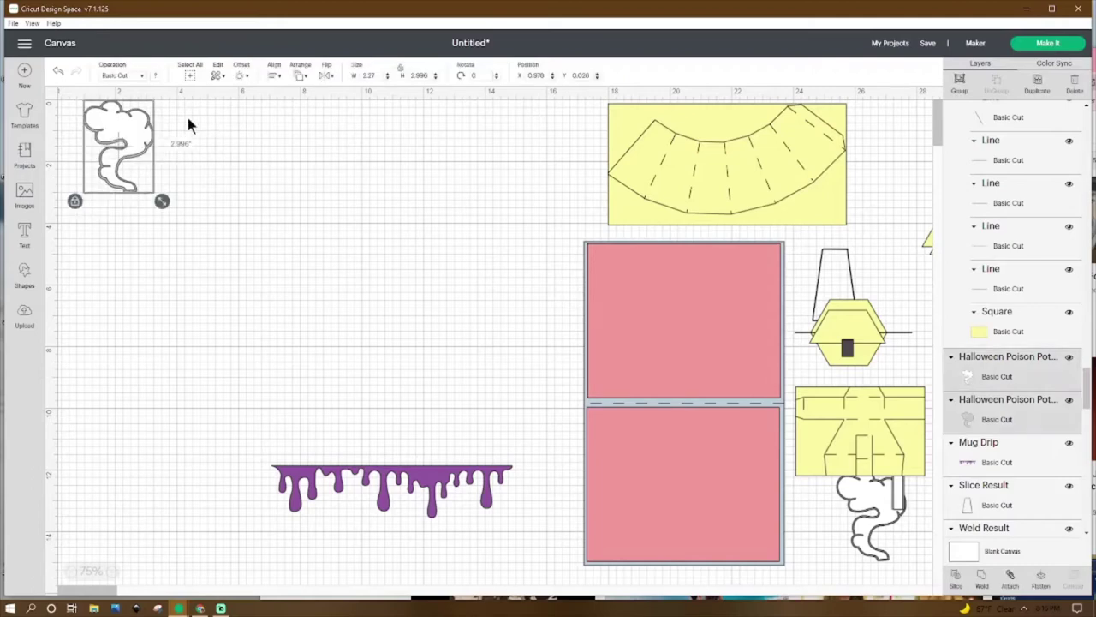
click(959, 82)
Reposition the grouped smoke cloud near the canvas origin at about X 0.797, Y 0.014.
click(884, 504)
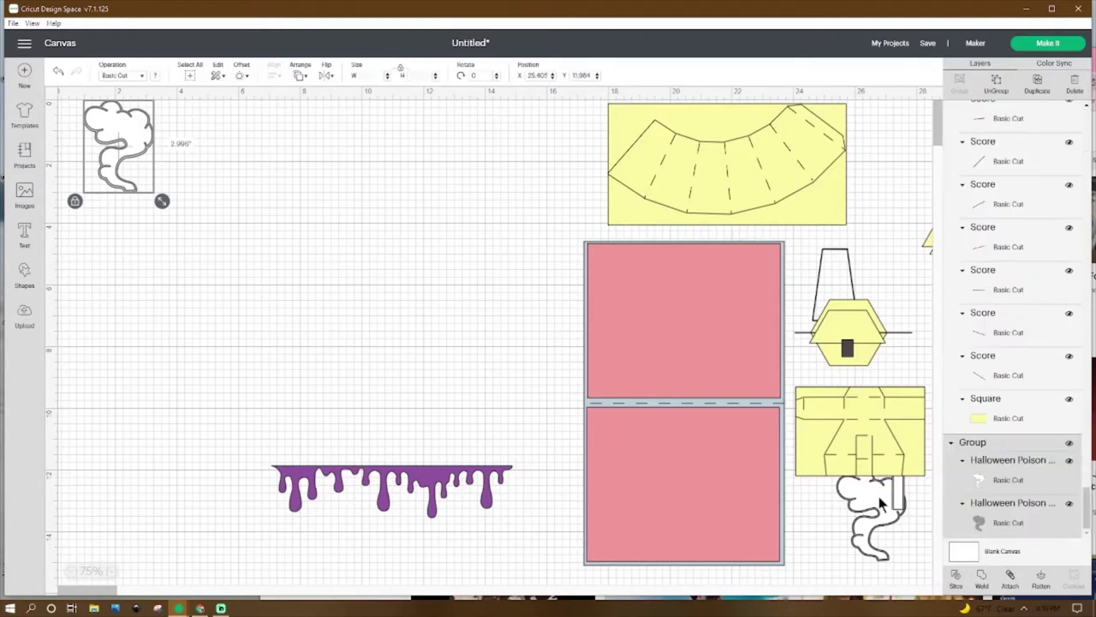
drag(133, 190, 181, 227)
key(ctrl+z)
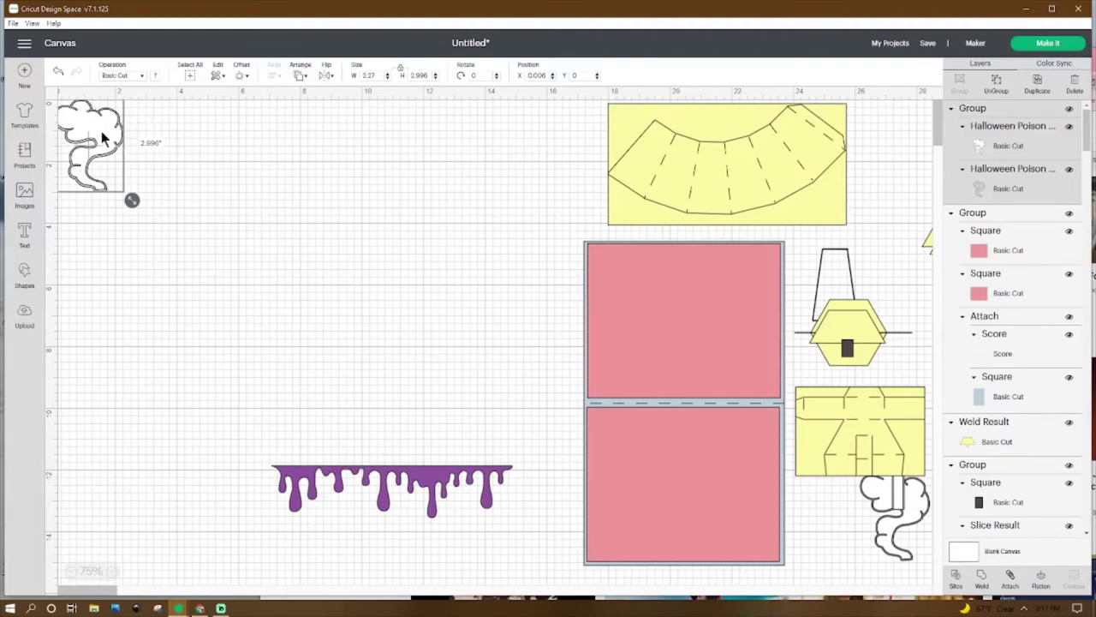
drag(111, 142, 133, 144)
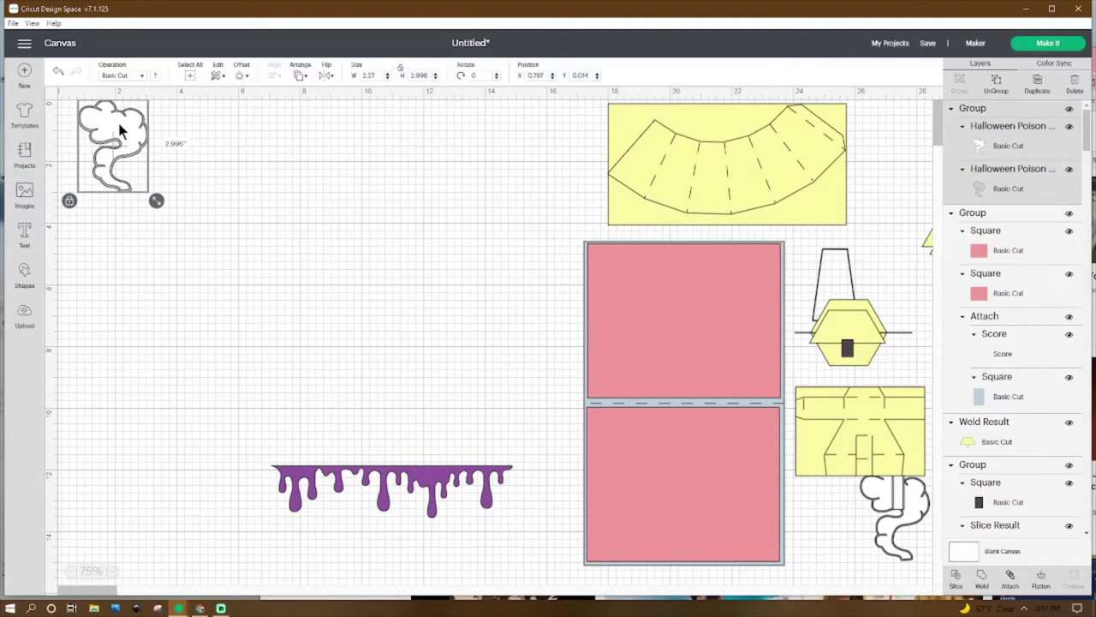
Duplicate the smoke cloud group, place the copy beside the original at about X 2.936, Y 0.389, and flip it horizontally.
right_click(120, 130)
click(149, 220)
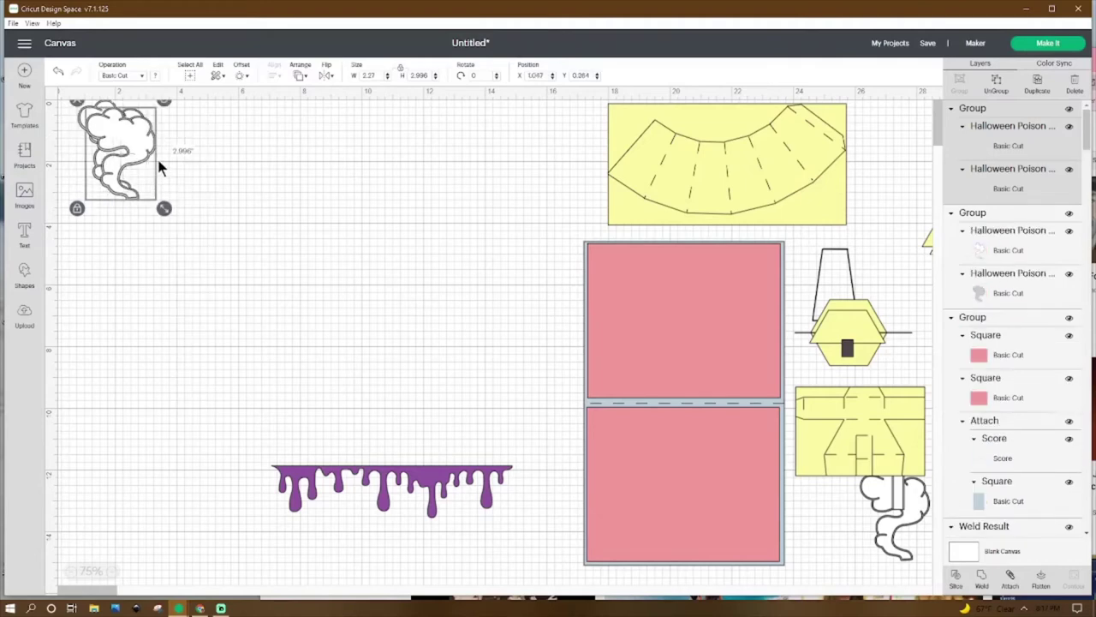
drag(170, 149, 238, 147)
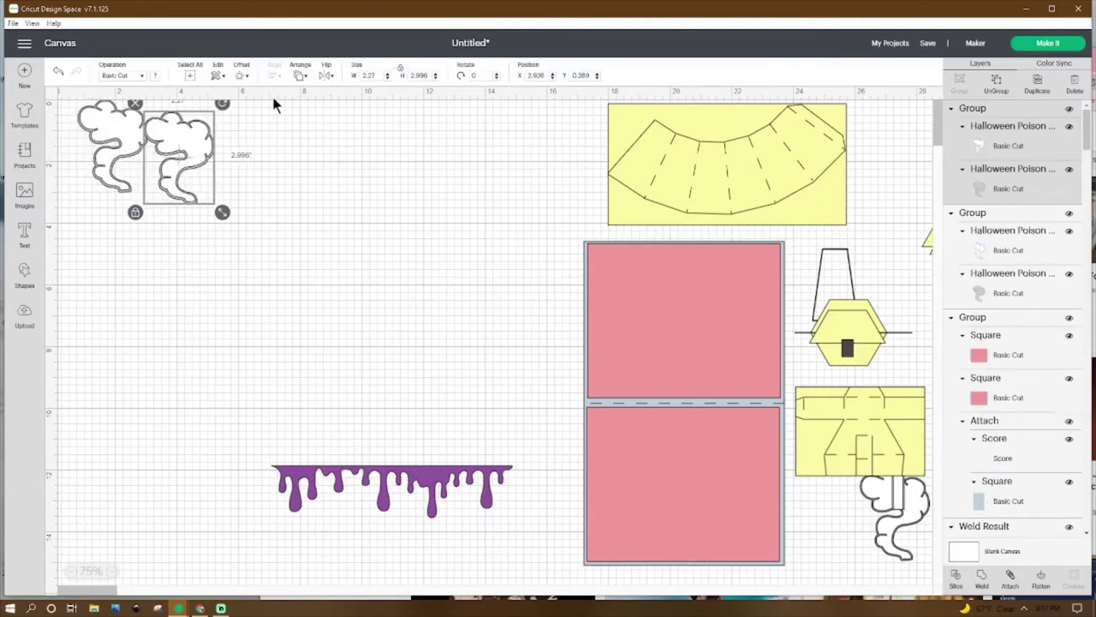
click(327, 75)
click(337, 87)
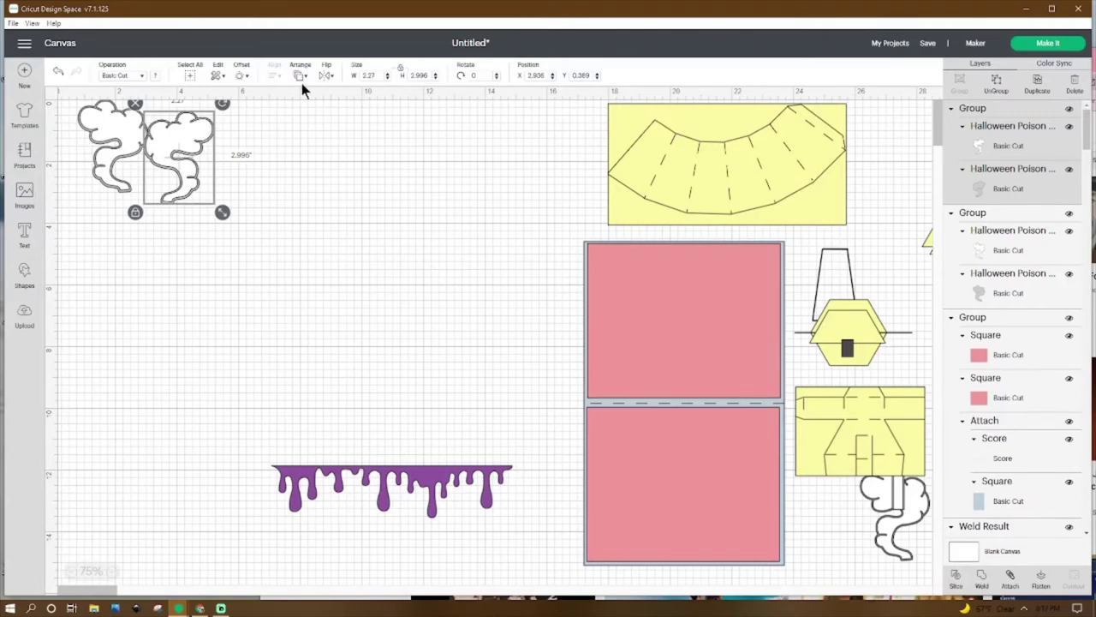
Select both mirrored smoke clouds together and move them to the open canvas area above the purple drip.
drag(283, 103, 157, 94)
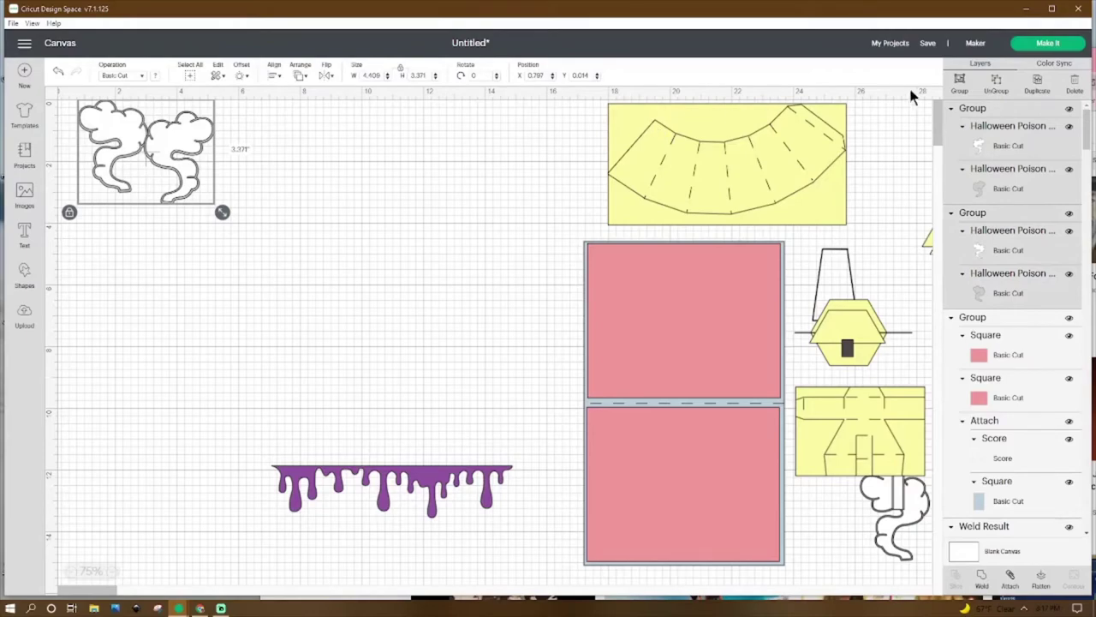
drag(192, 165, 514, 343)
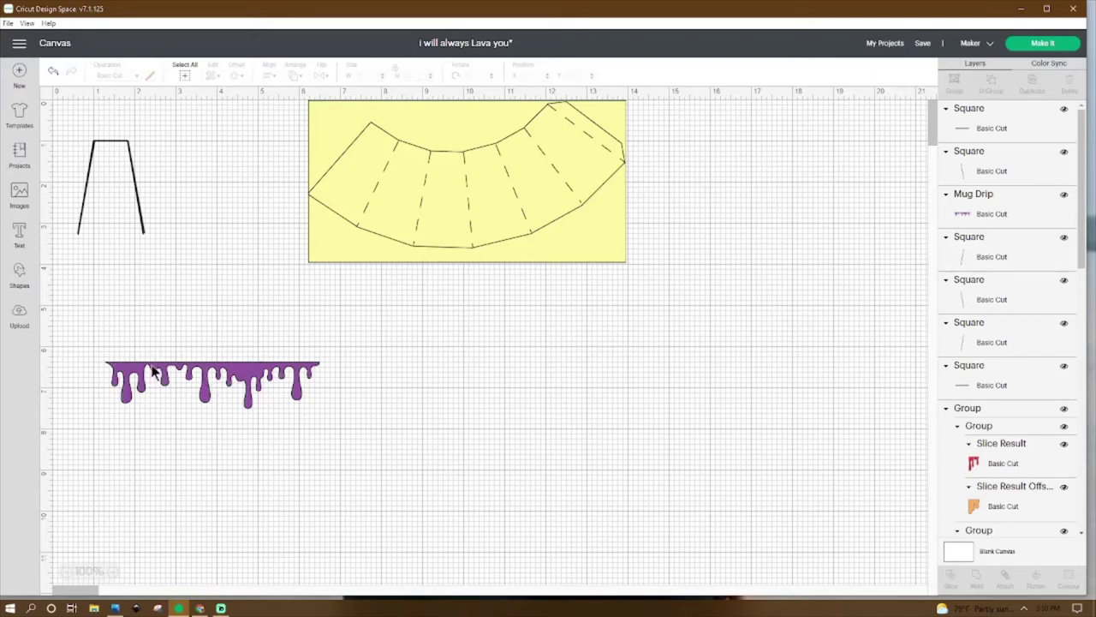
Add a square and resize it with unlocked proportions into a thin line 0.014 in wide and 0.818 in high.
click(20, 274)
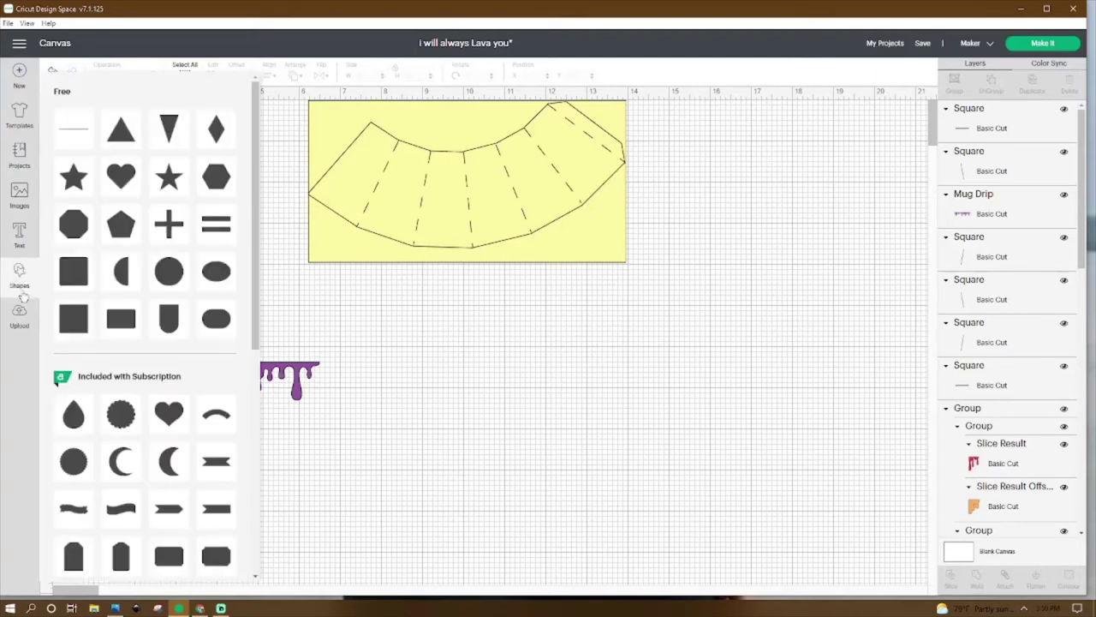
click(84, 318)
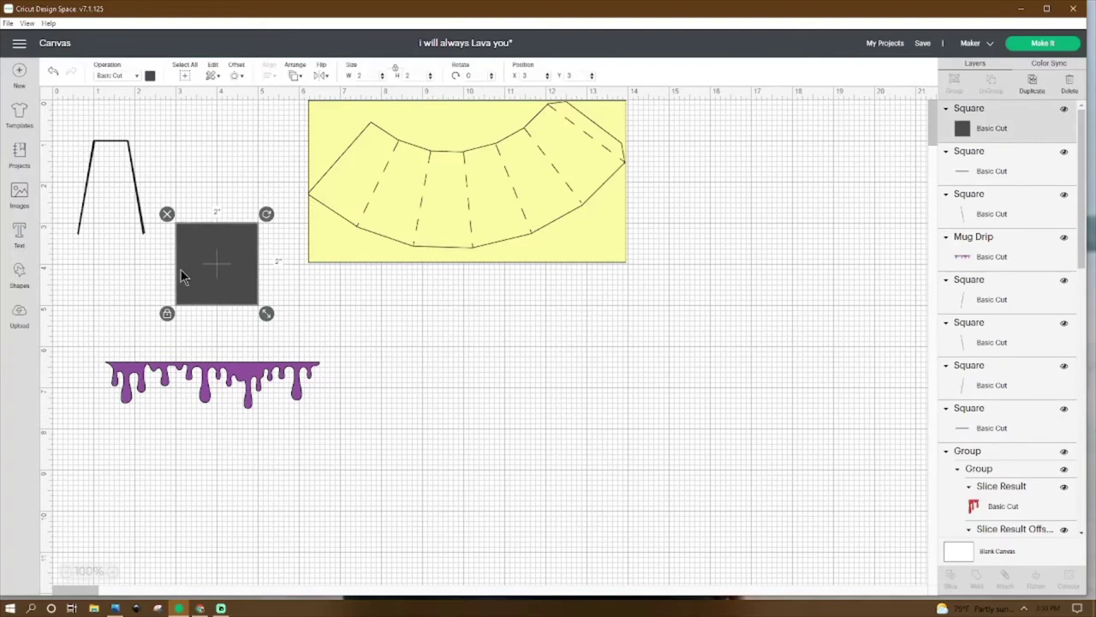
click(102, 145)
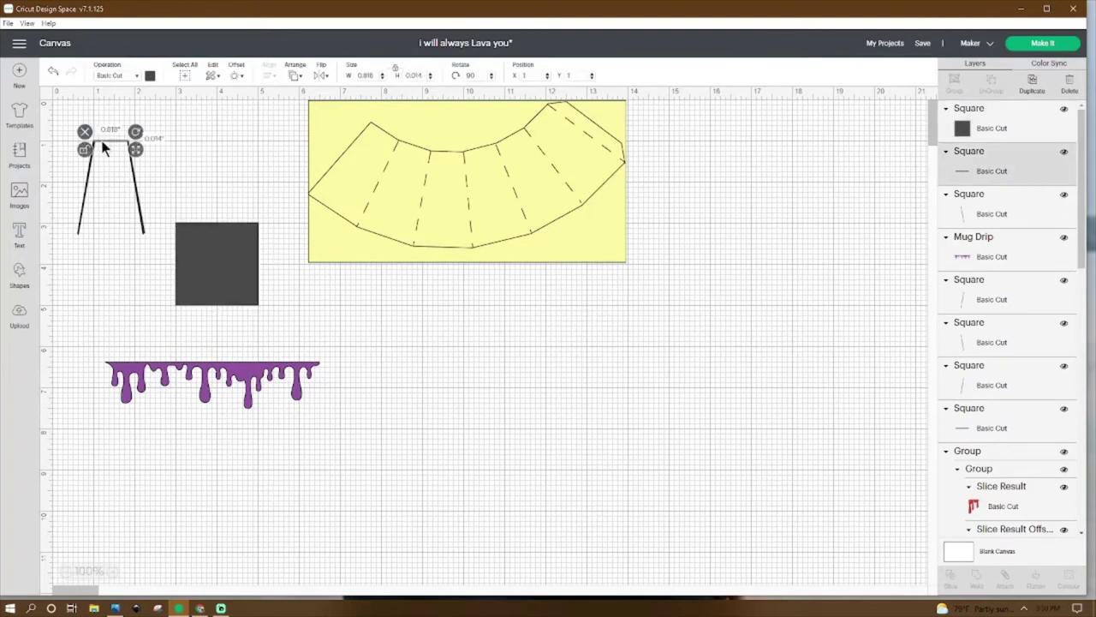
click(263, 255)
click(220, 265)
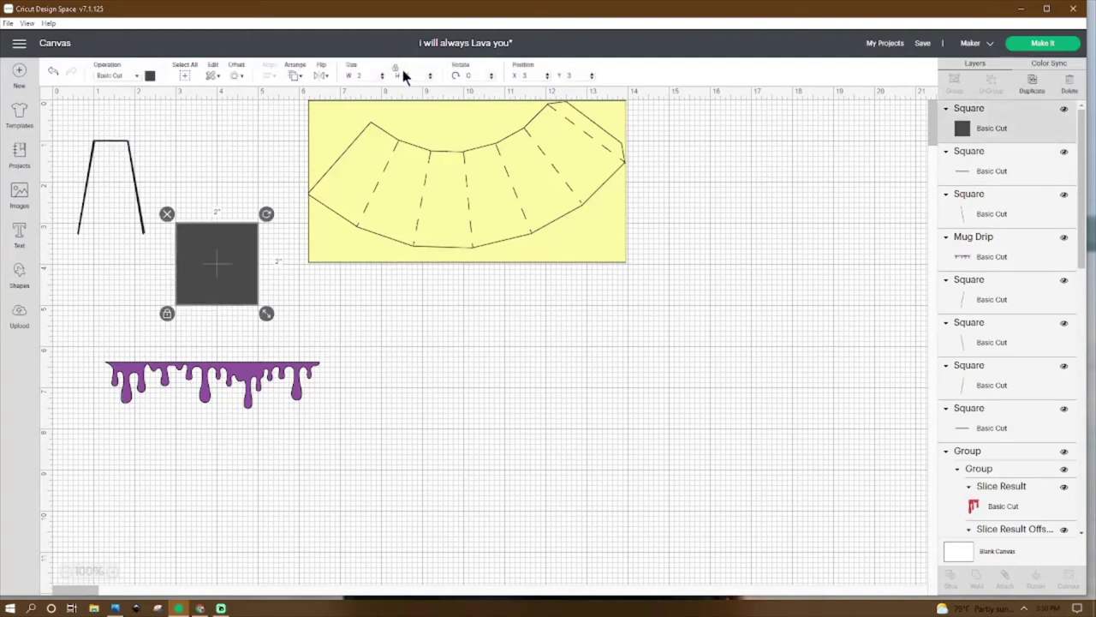
click(397, 71)
key(ctrl+z)
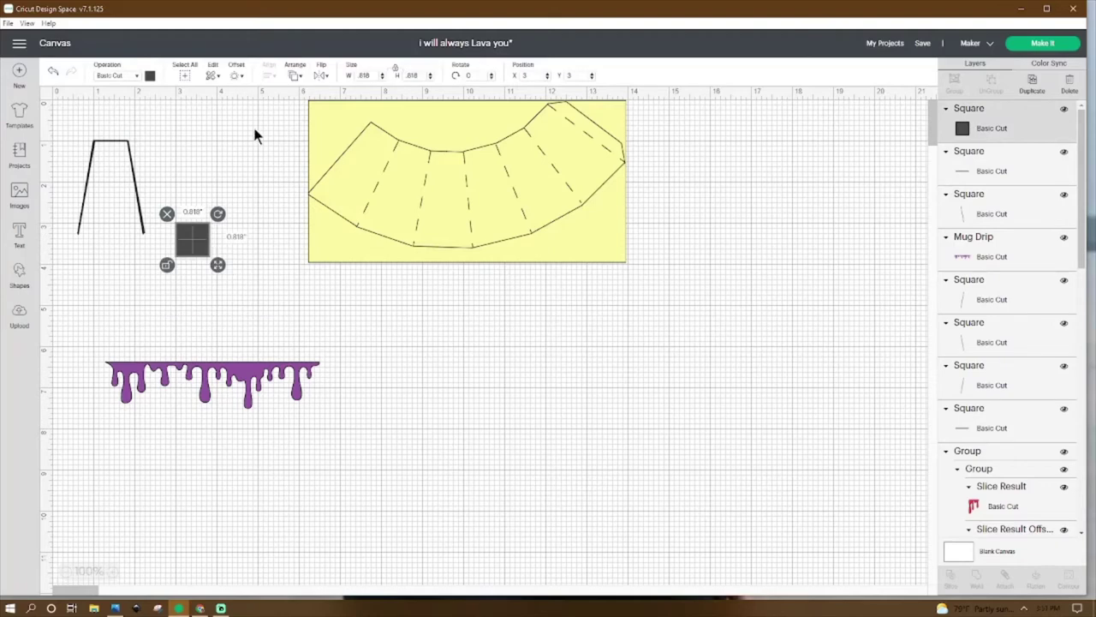
click(364, 76)
text(14)
key(Return)
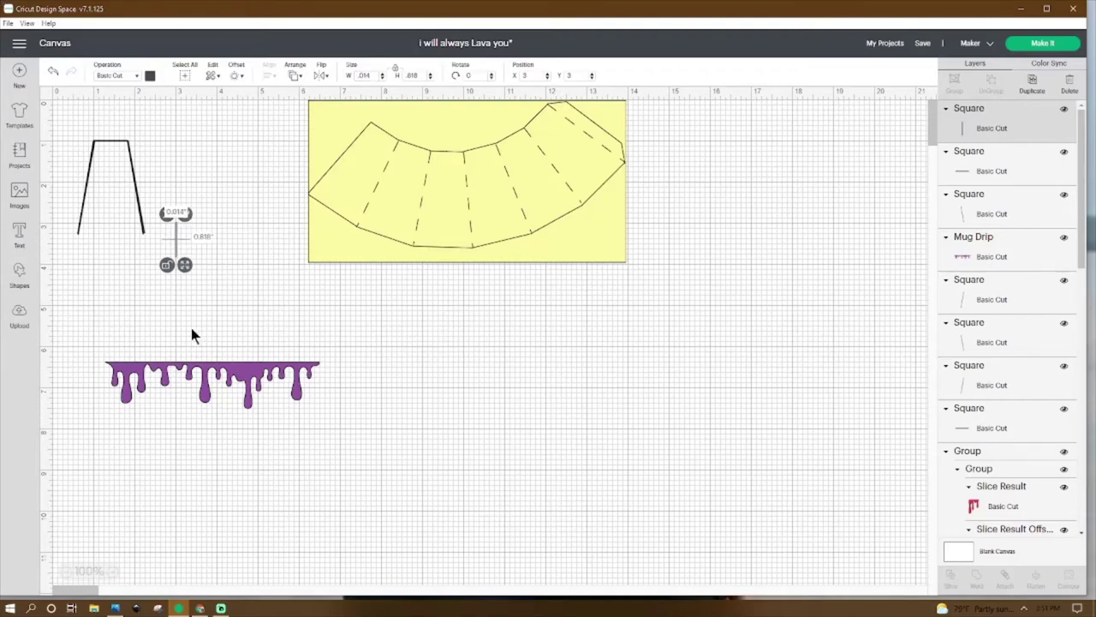
Rotate the thin line 90° and position it at X 1, Y 1 over the top edge of the trapezoid outline.
click(463, 76)
text(90)
key(Return)
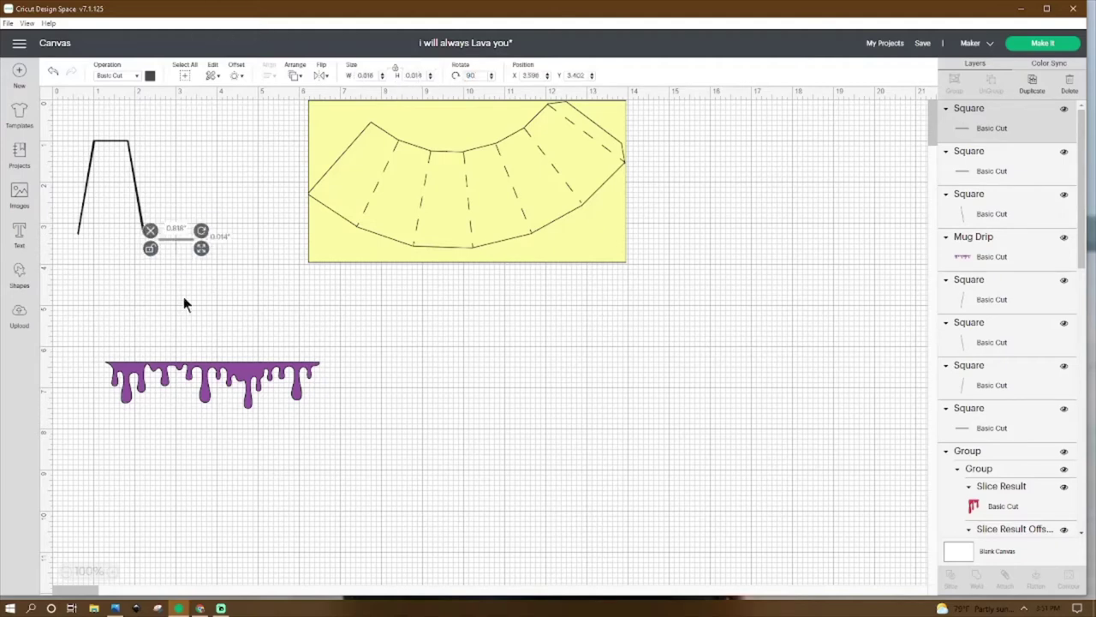
click(104, 144)
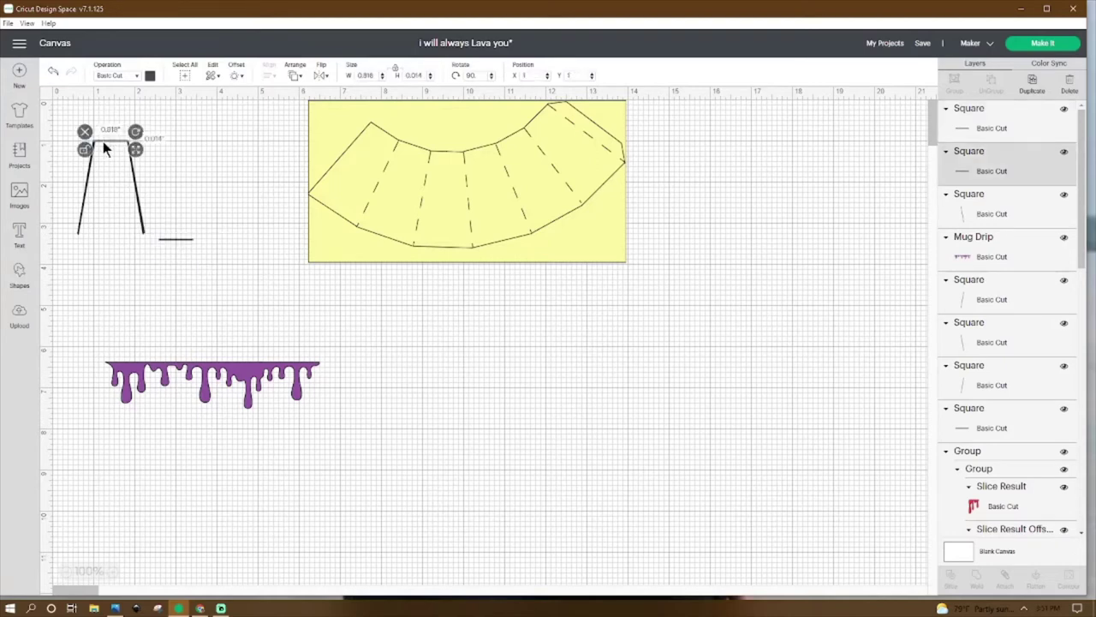
click(173, 239)
click(513, 75)
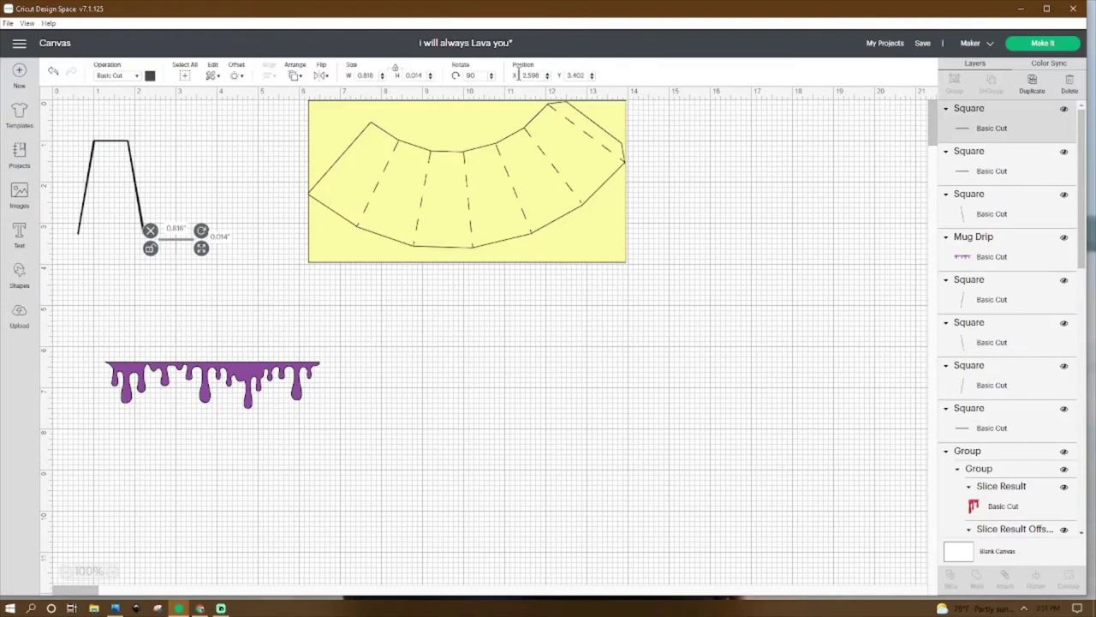
text(1)
key(Tab)
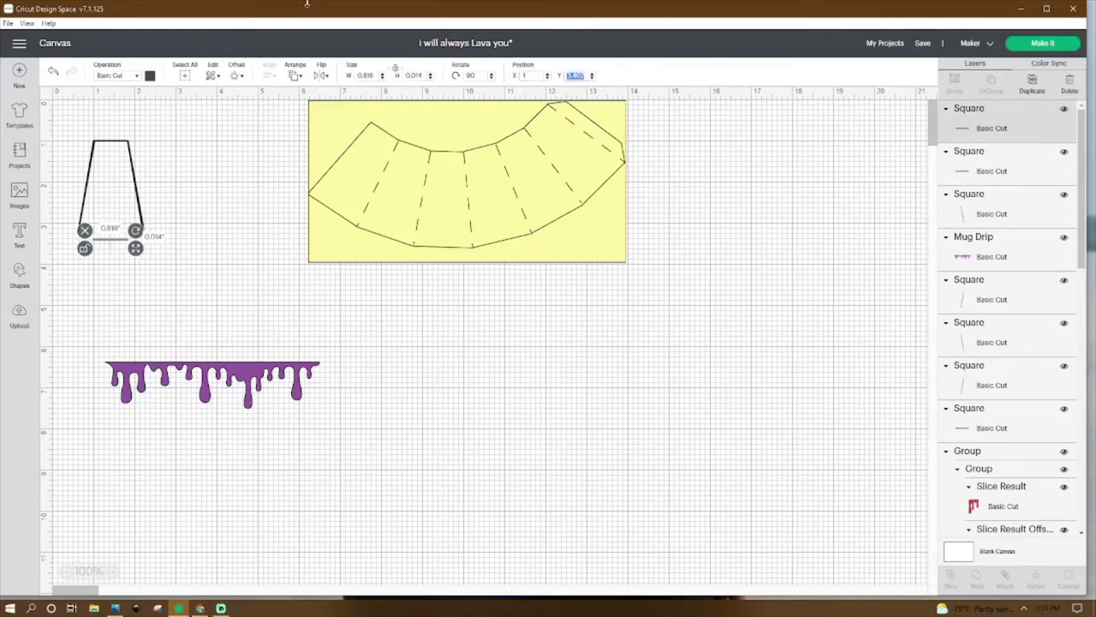
text(1)
key(Return)
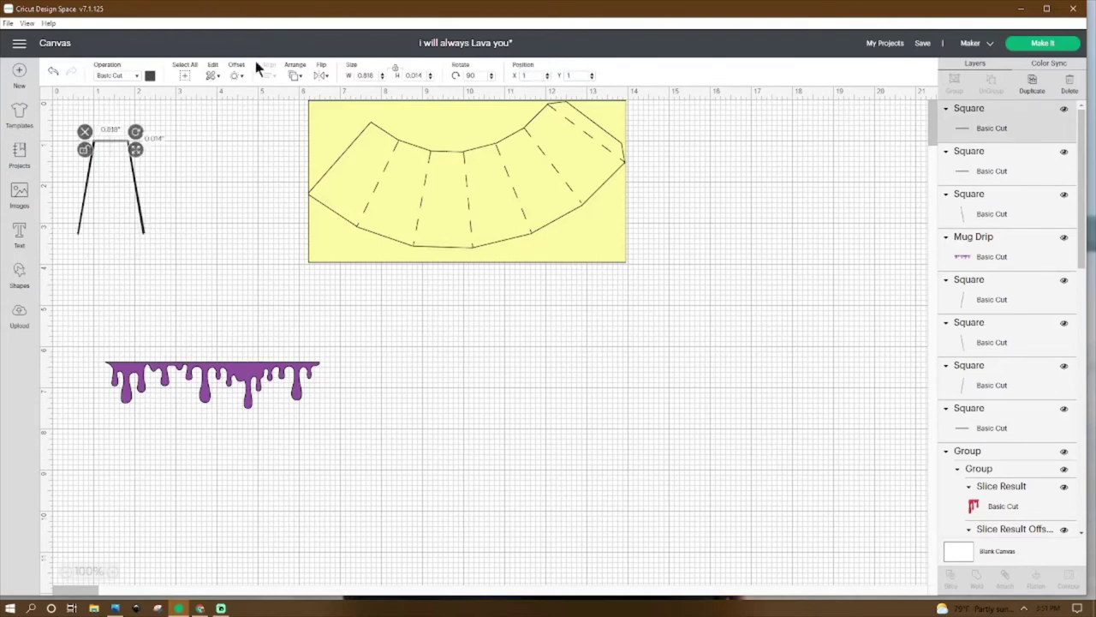
Add another square and resize it with unlocked proportions into a line 0.017 in wide and 2.279 in high.
click(19, 278)
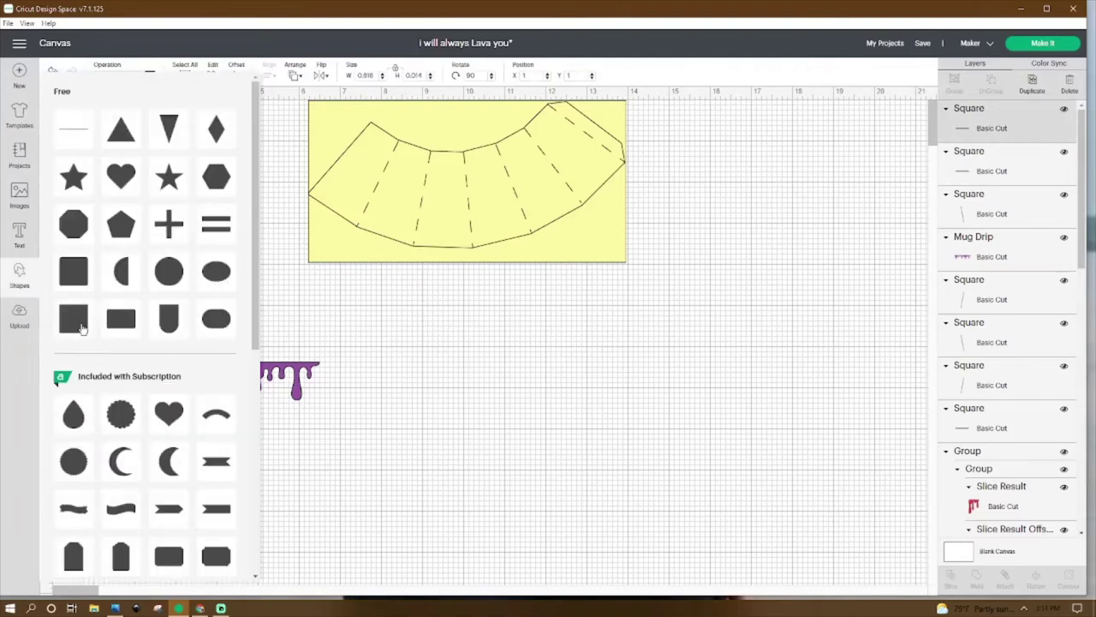
click(75, 317)
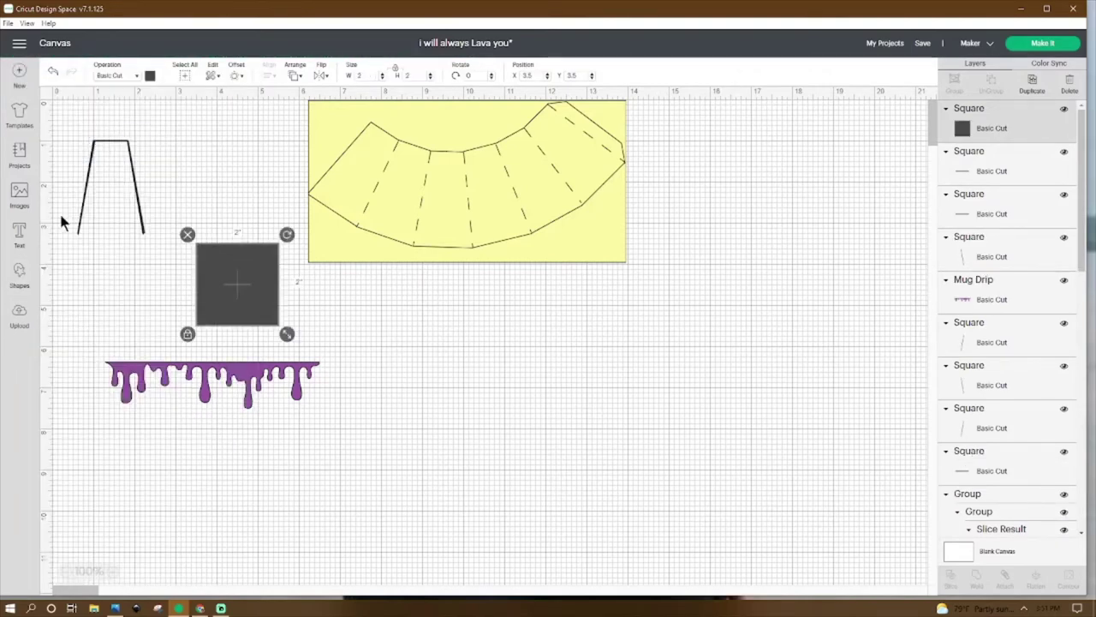
click(85, 206)
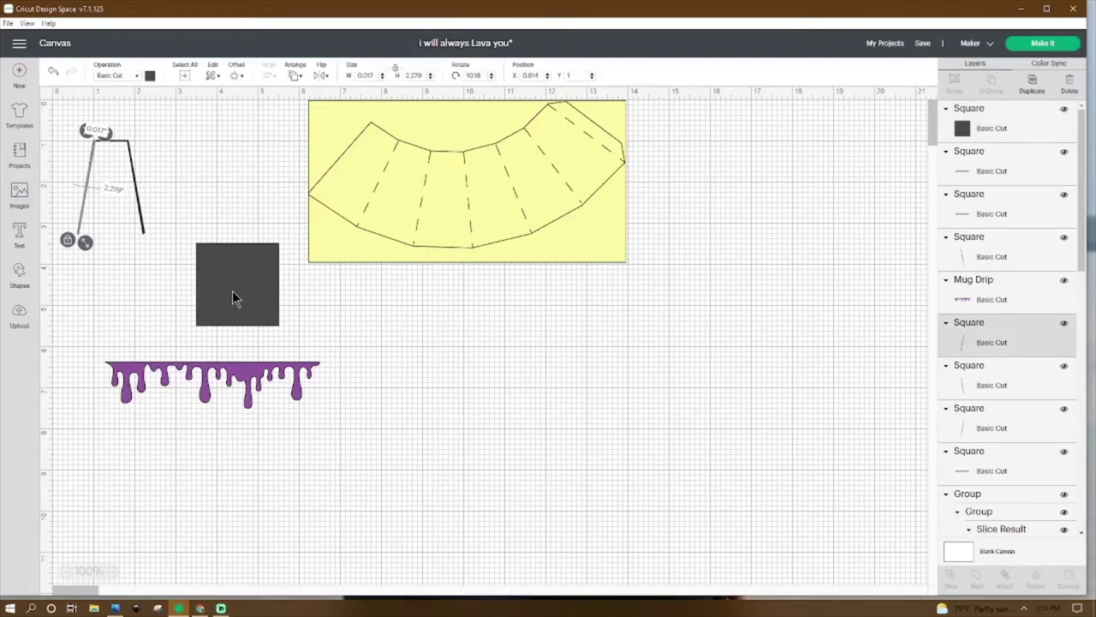
click(232, 290)
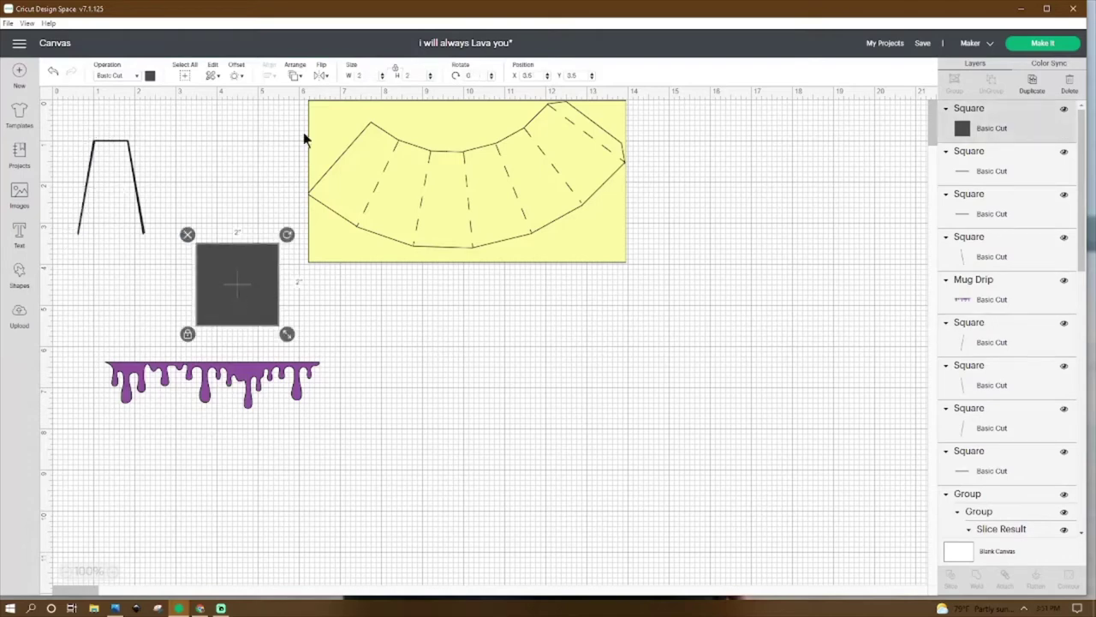
click(394, 68)
text(.011)
key(Return)
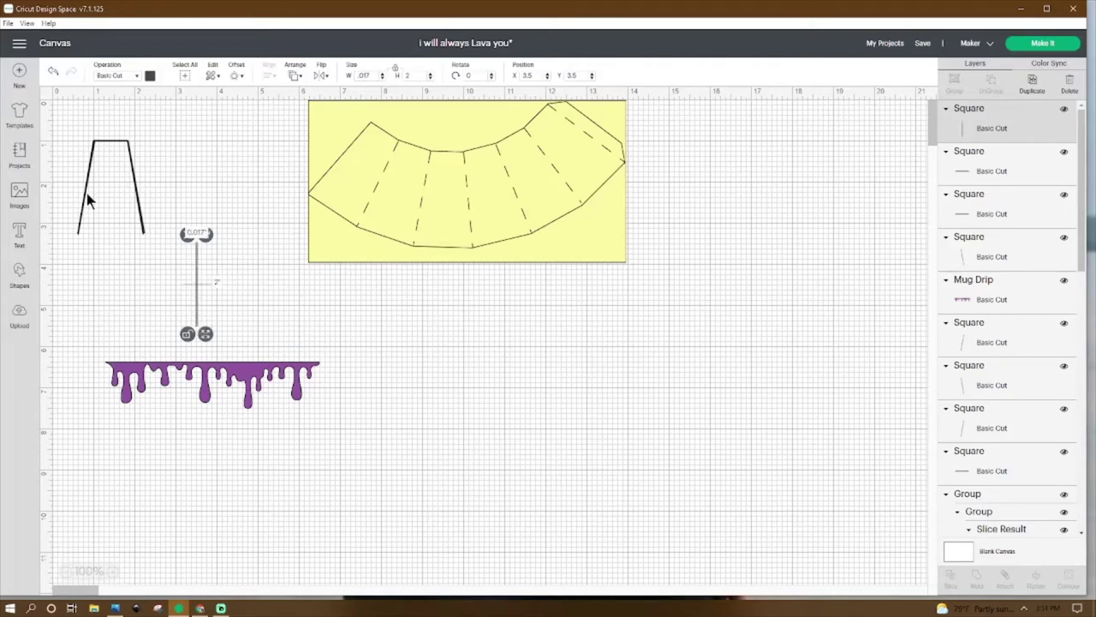
click(87, 194)
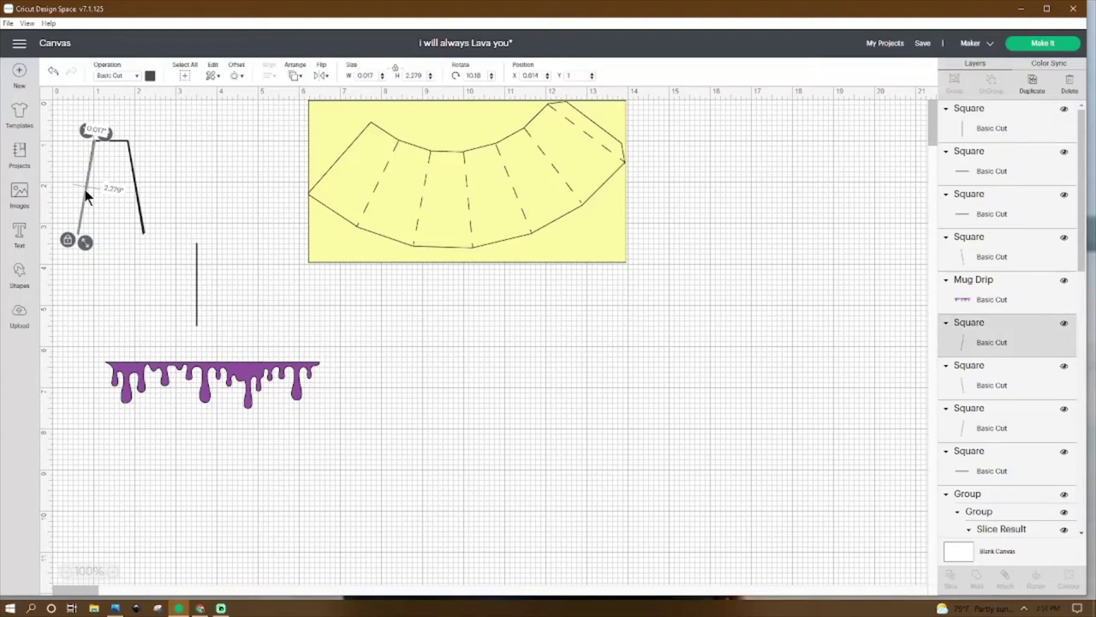
click(195, 276)
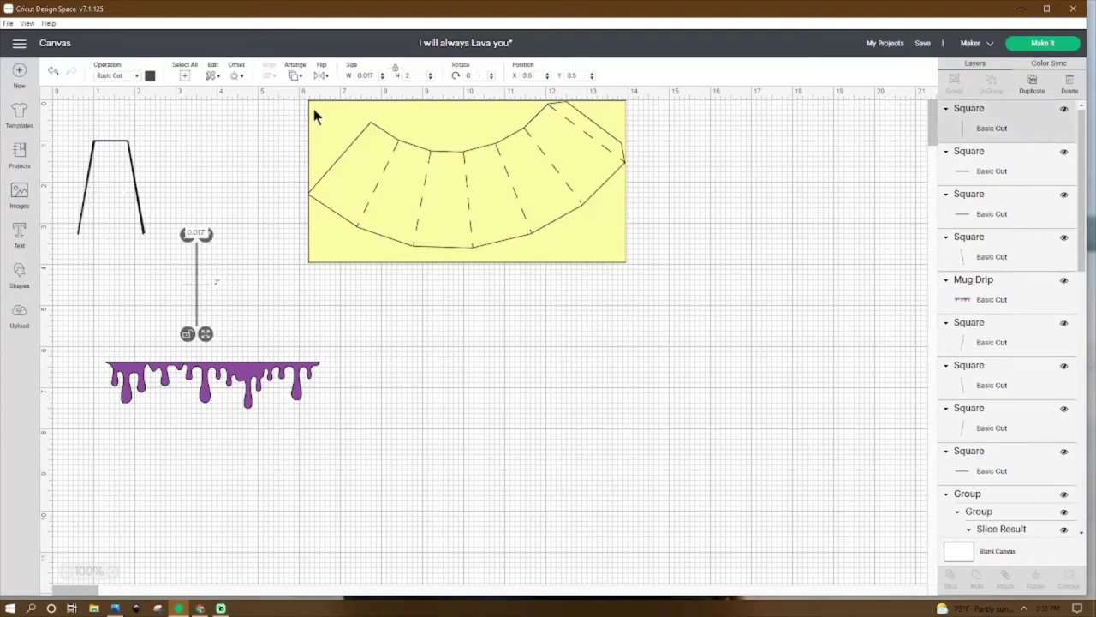
click(413, 75)
text(2.279)
key(Return)
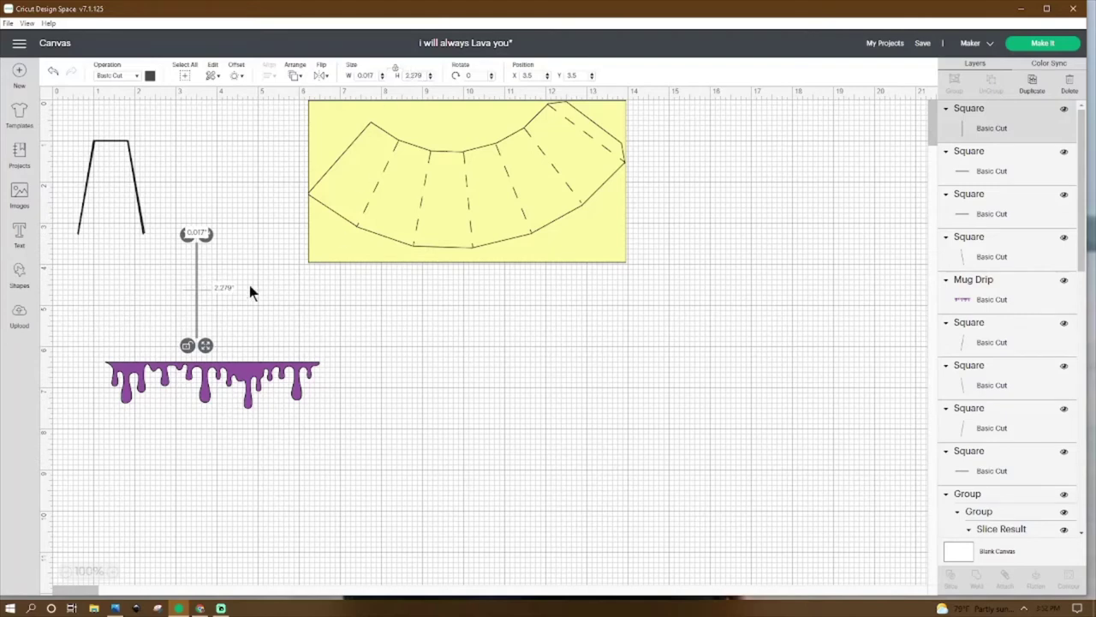
Rotate the new vertical line 10.18° to match the slant of the trapezoid's left leg.
click(84, 190)
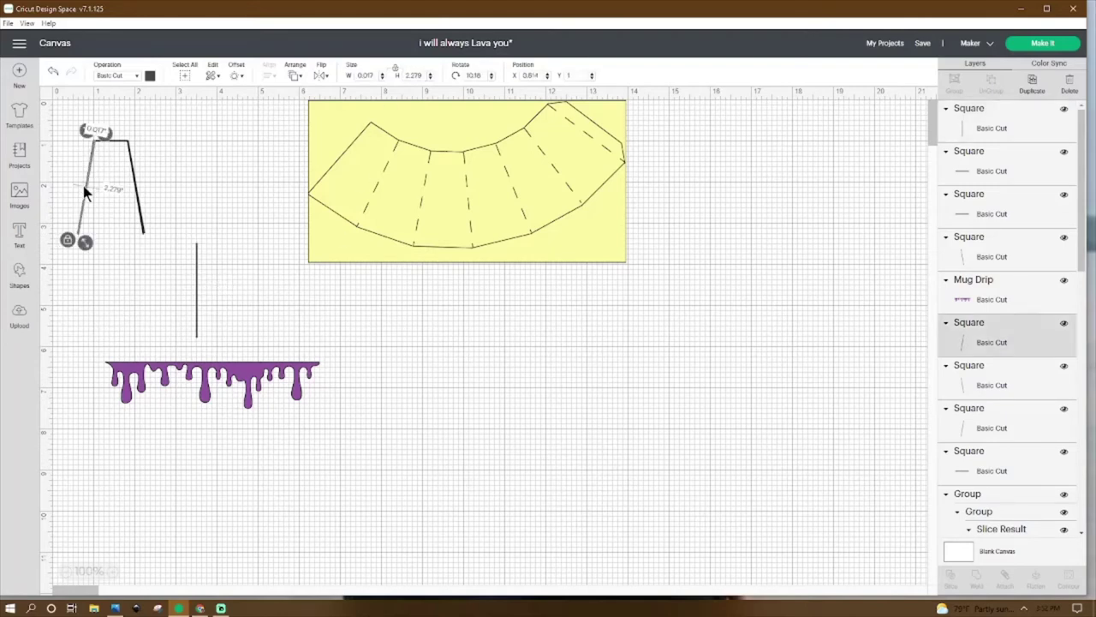
click(196, 288)
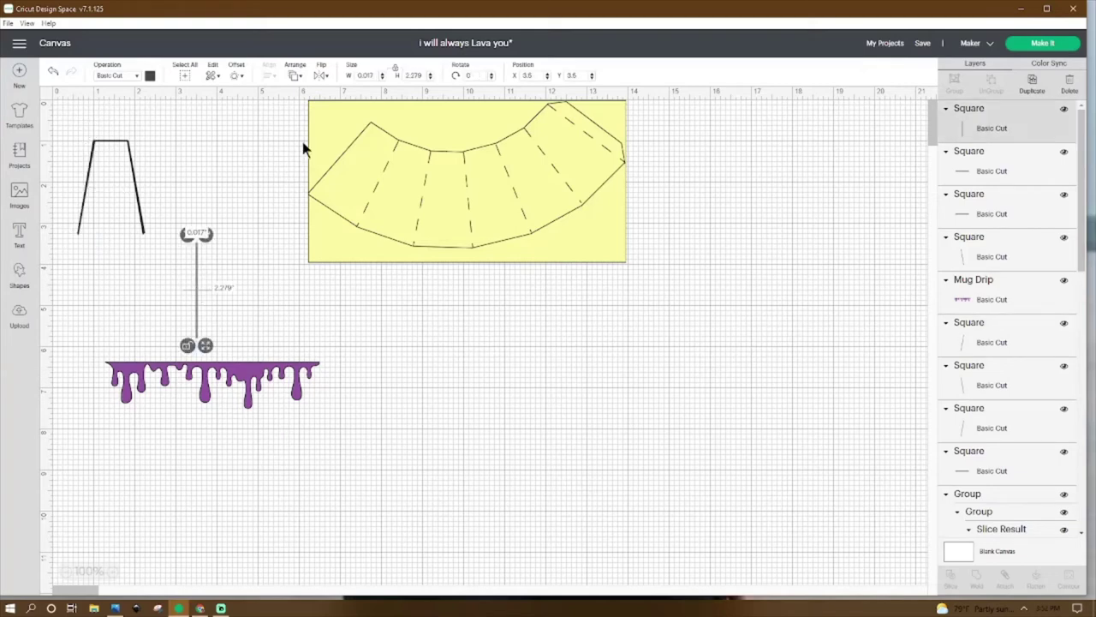
click(462, 75)
text(3)
key(Return)
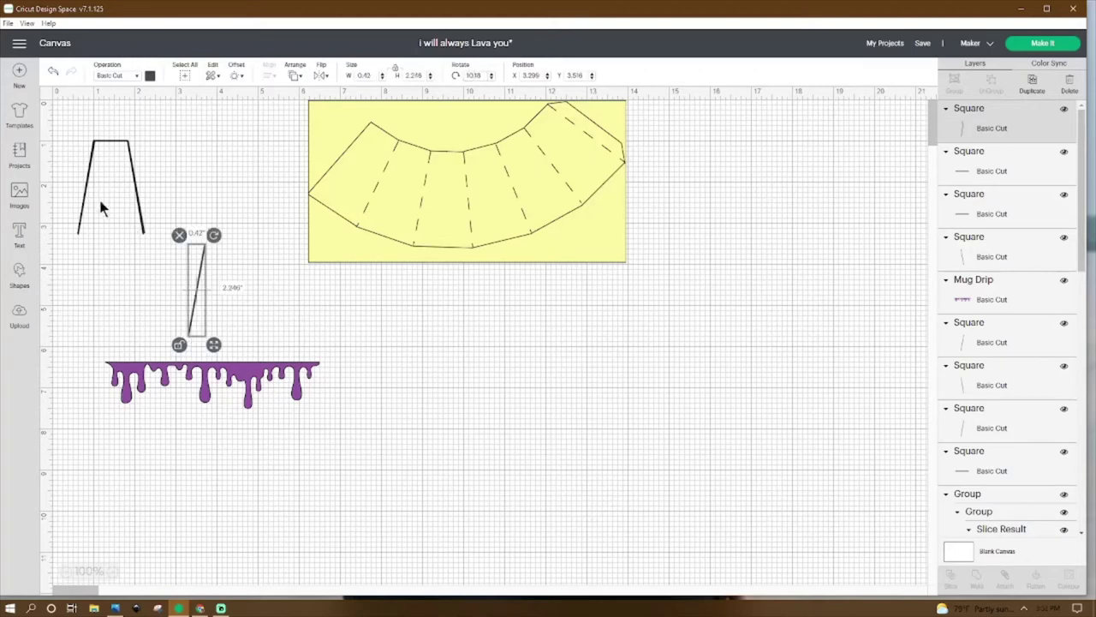
Position the new slanted line at X 0.614, Y 1 over the left leg of the trapezoid outline.
click(87, 194)
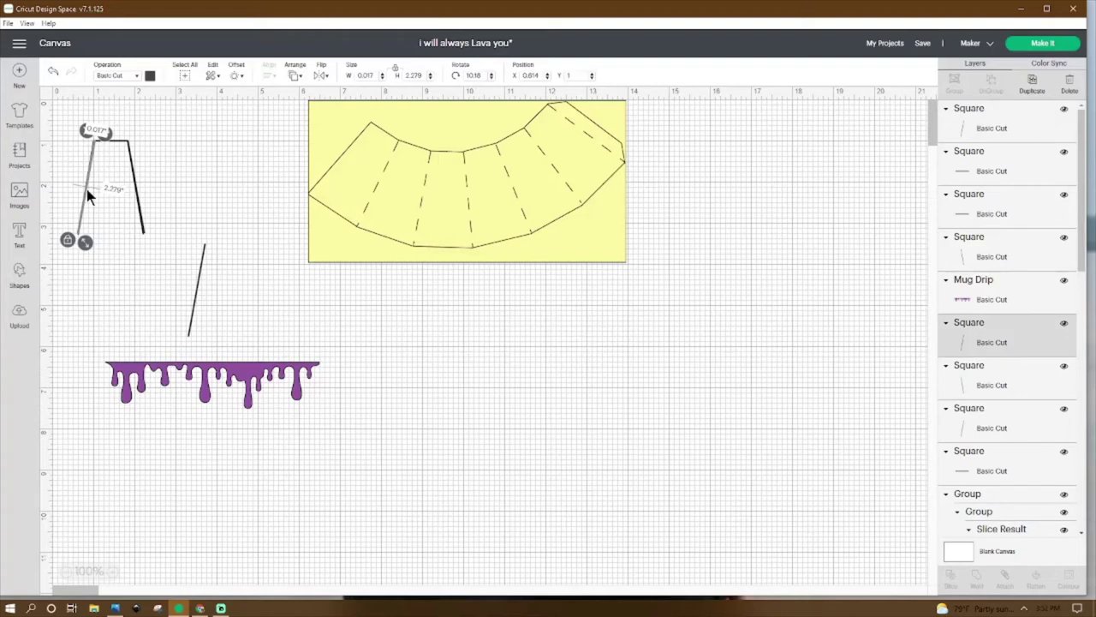
click(199, 288)
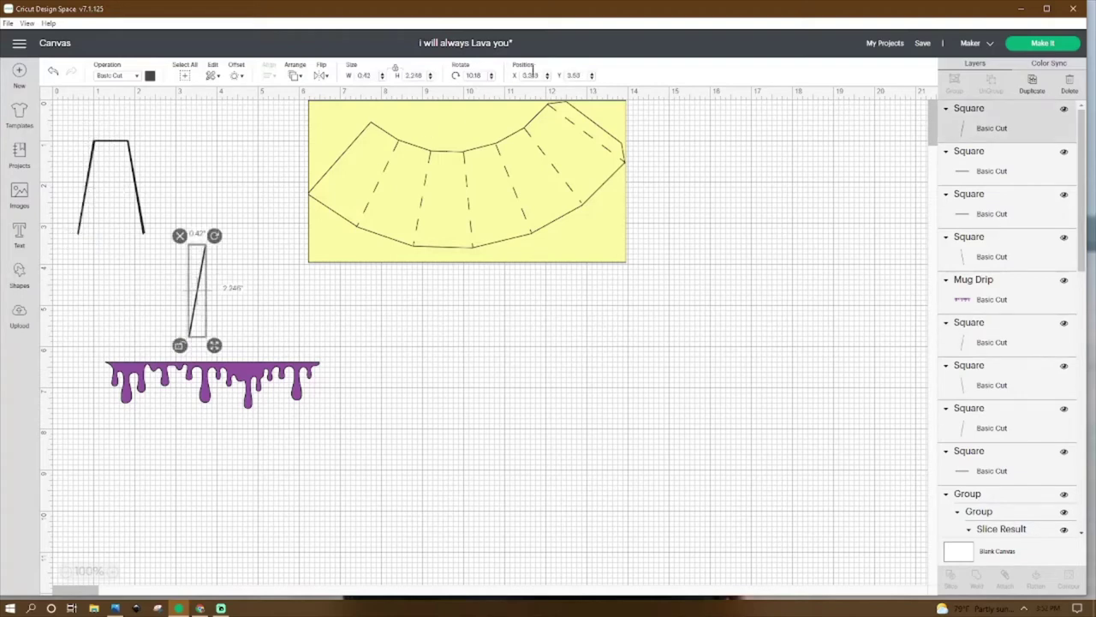
click(541, 75)
text(0.614)
key(Tab)
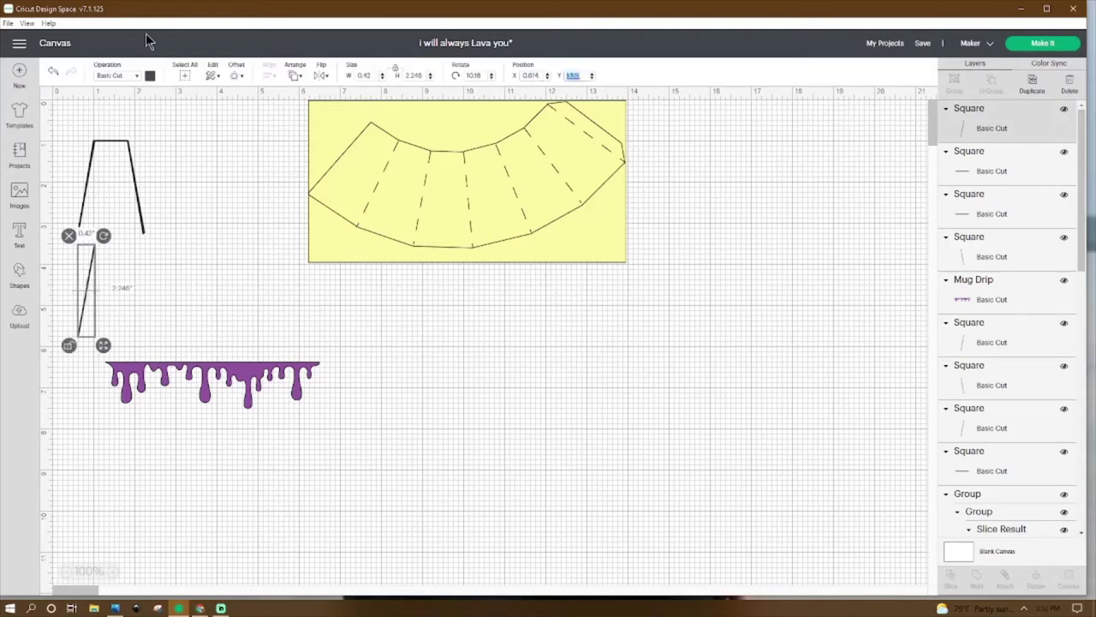
text(1)
key(Return)
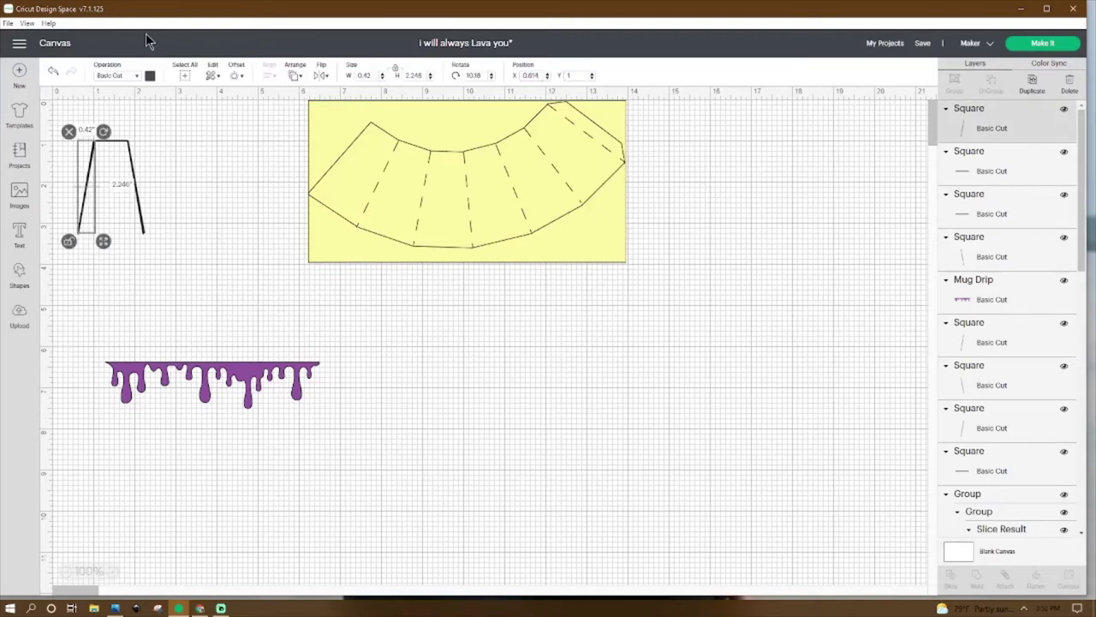
Duplicate the slanted left-leg line and flip the copy horizontally.
click(87, 178)
right_click(88, 178)
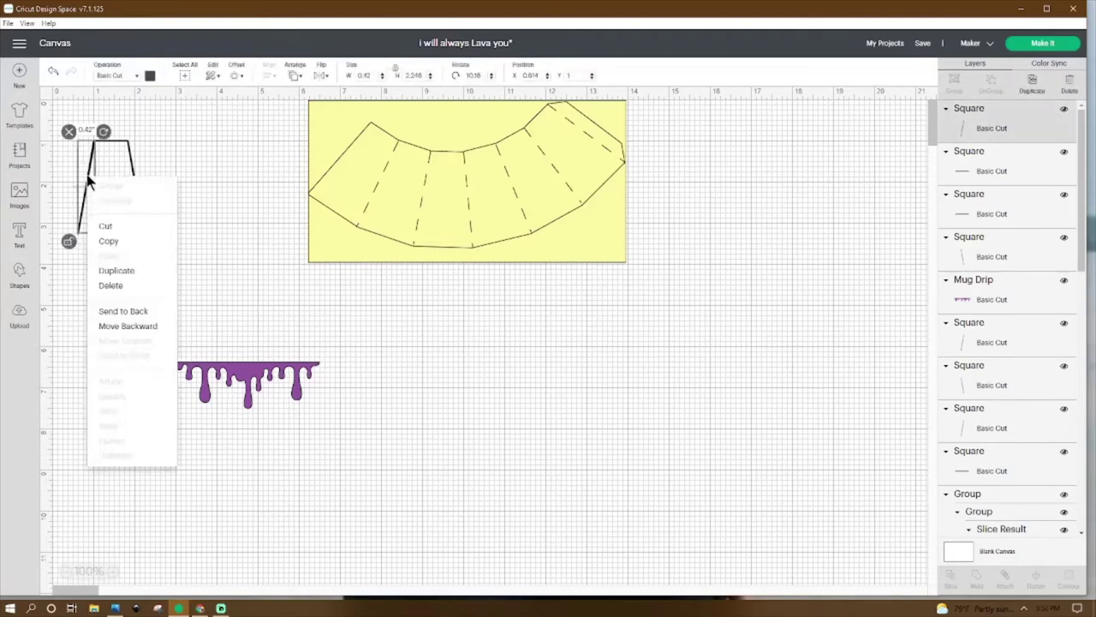
click(116, 270)
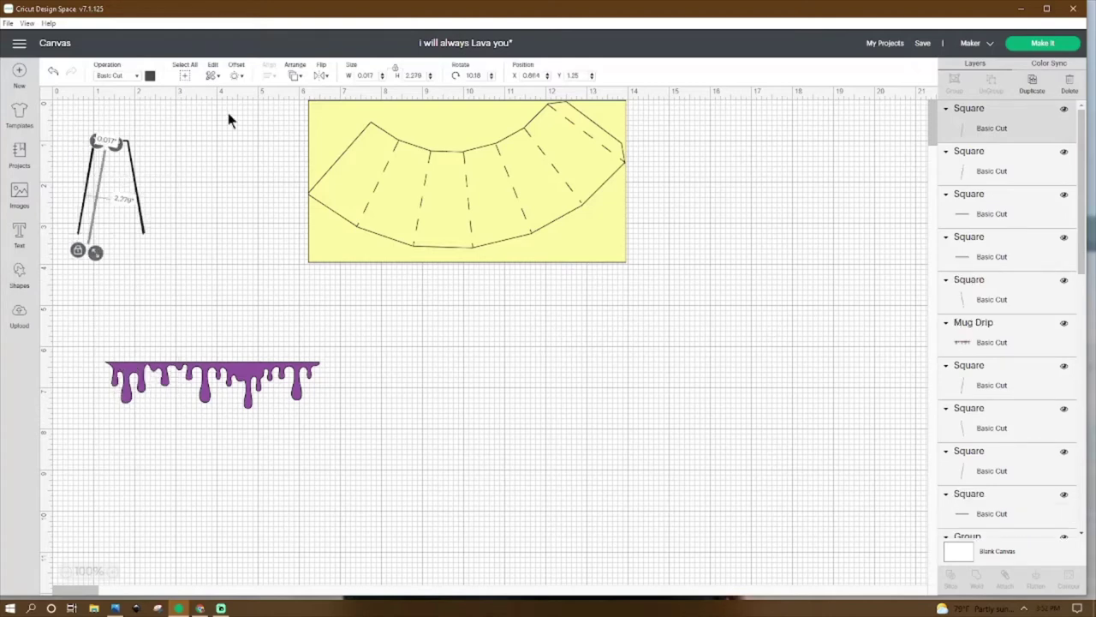
click(324, 75)
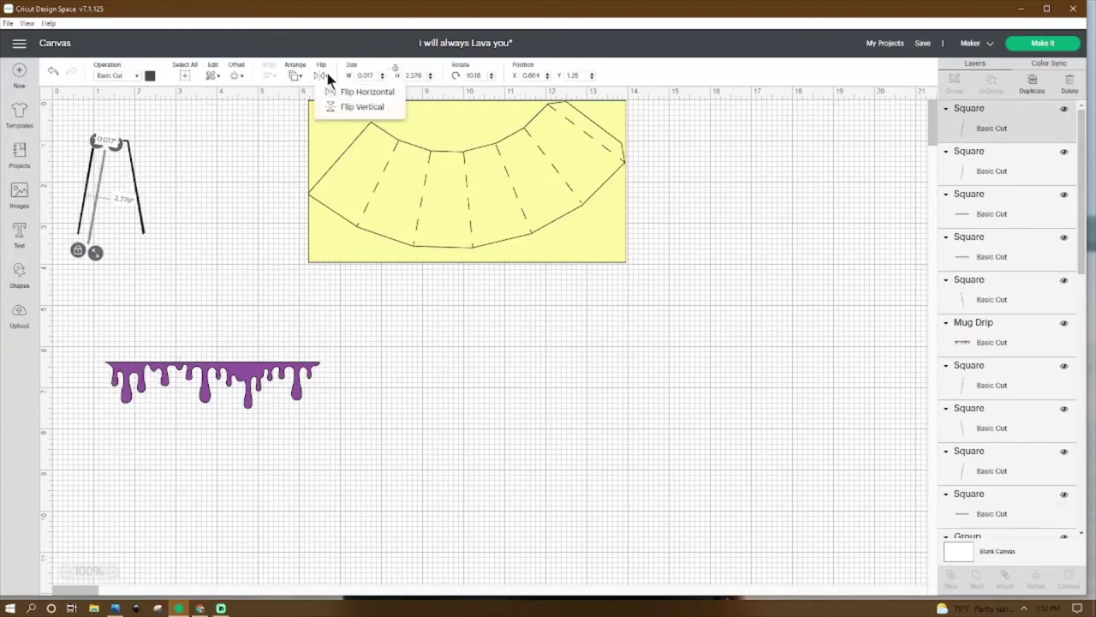
click(329, 94)
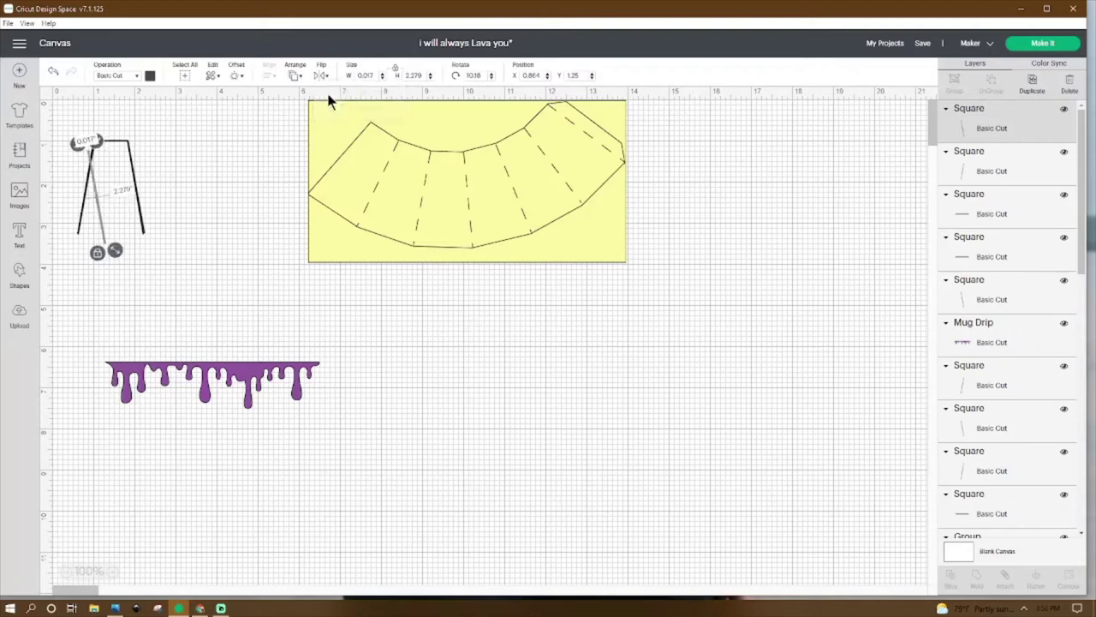
Position the flipped line at X 1.833, Y 1 over the right leg of the trapezoid outline.
click(134, 187)
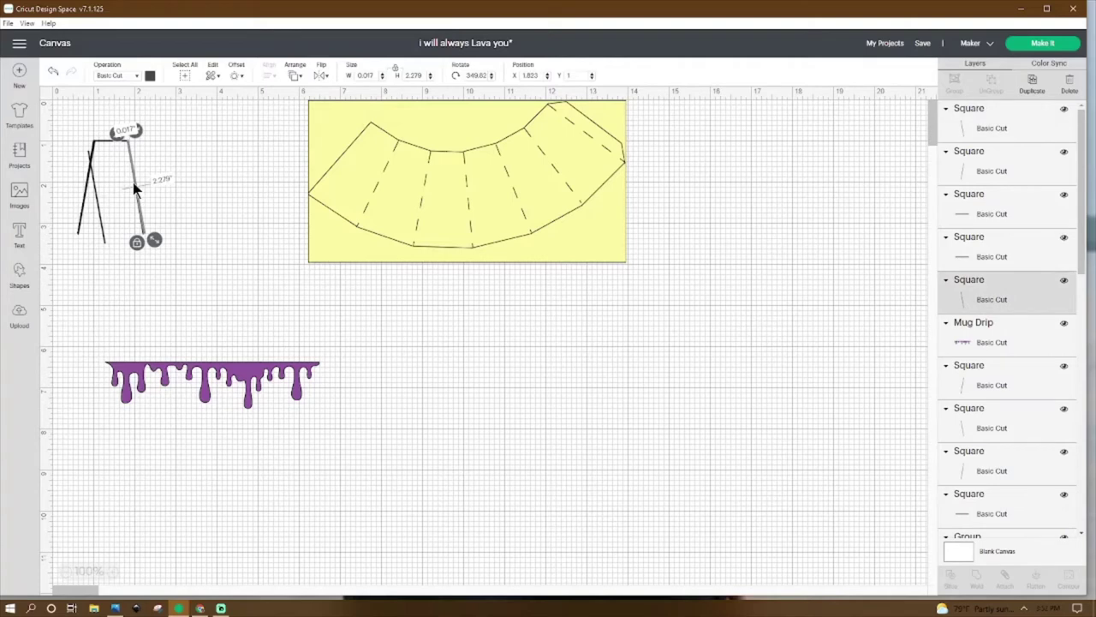
click(97, 208)
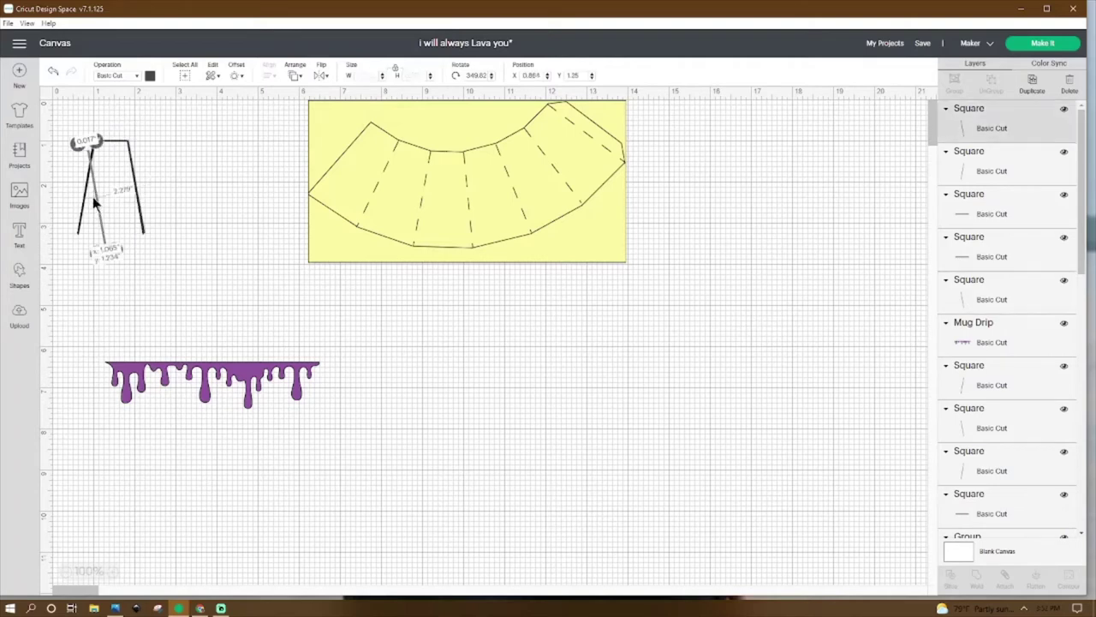
double_click(526, 76)
text(1.833)
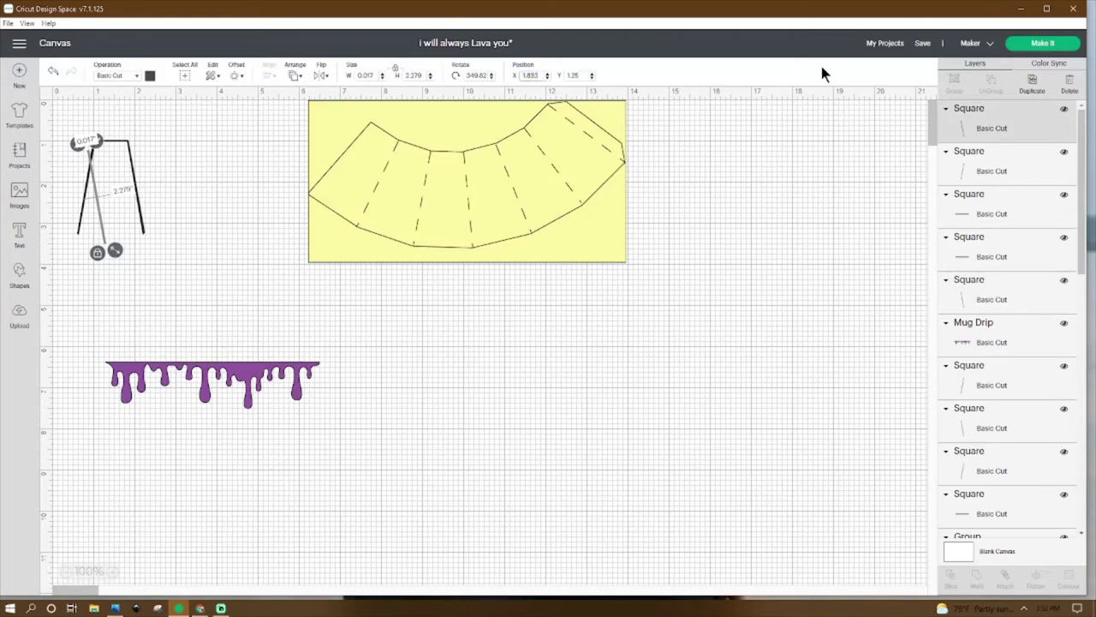
key(Tab)
text(1)
key(Tab)
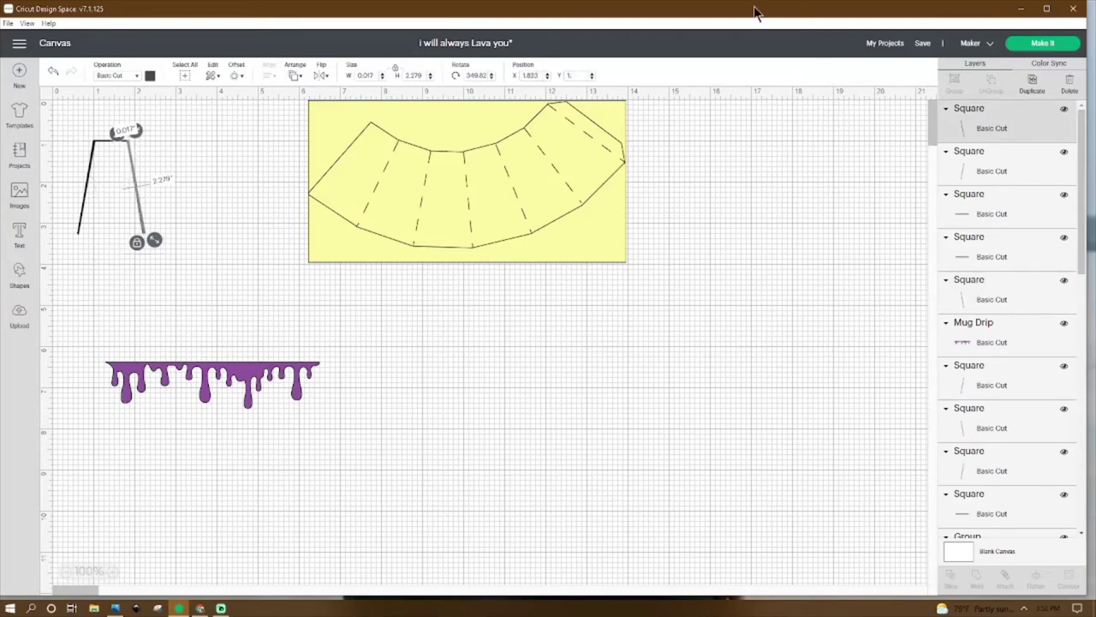
Select all the thin lines of the trapezoid outline and weld them into one shape.
click(216, 192)
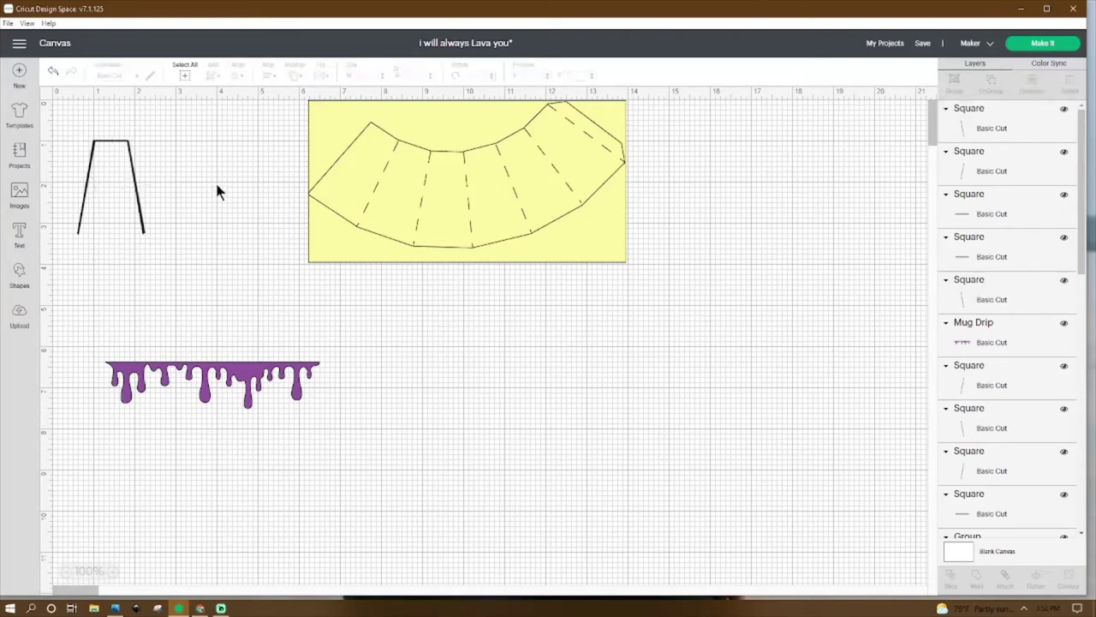
drag(72, 132, 143, 170)
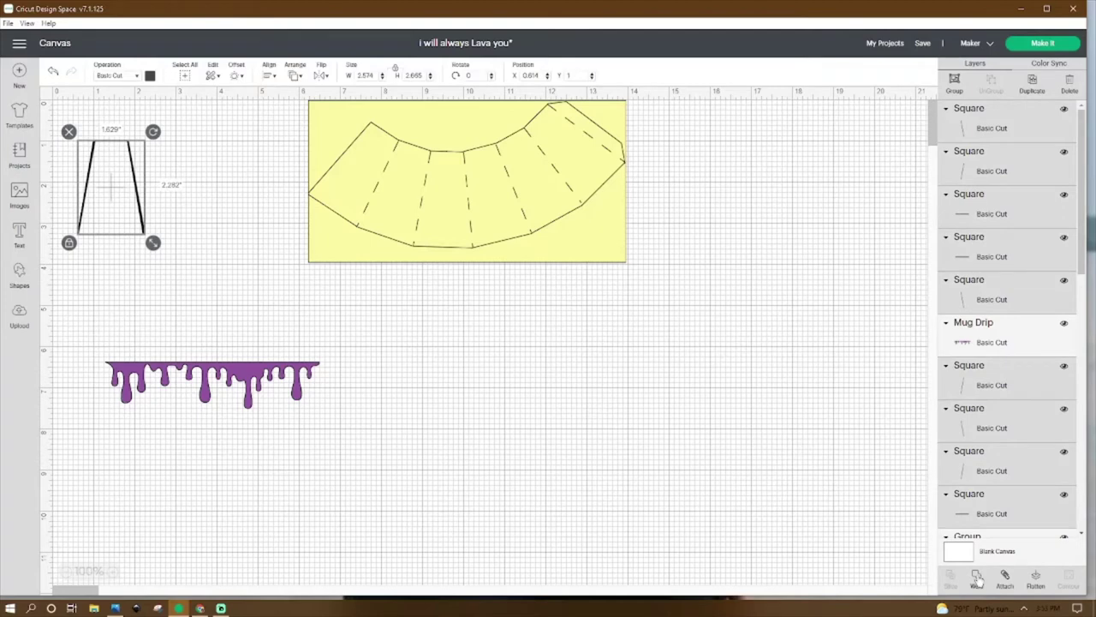
click(809, 530)
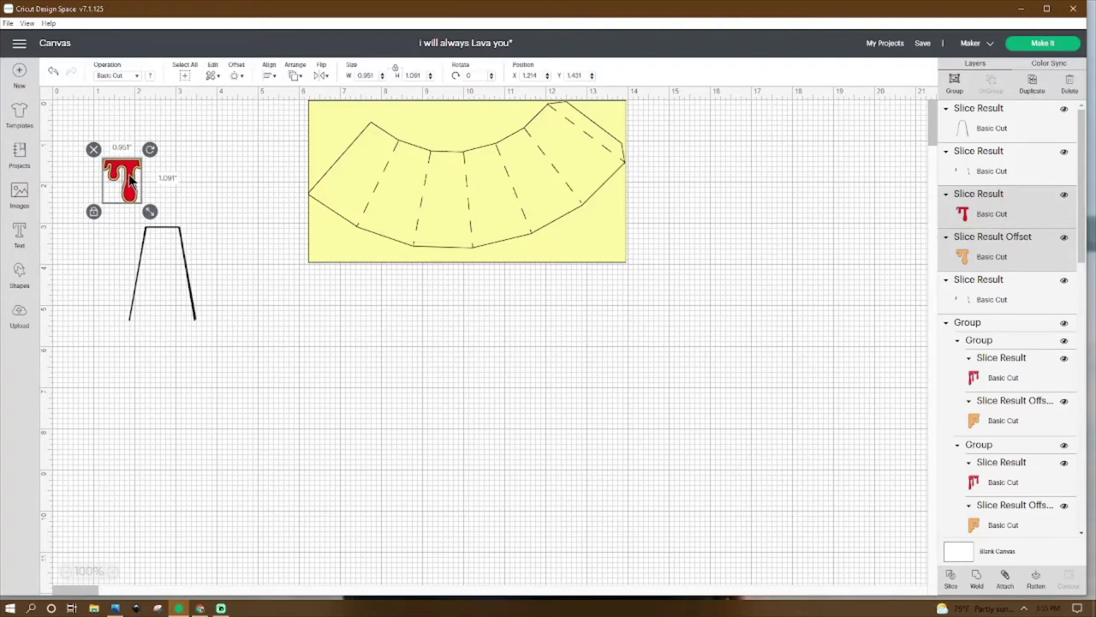
click(147, 229)
right_click(145, 233)
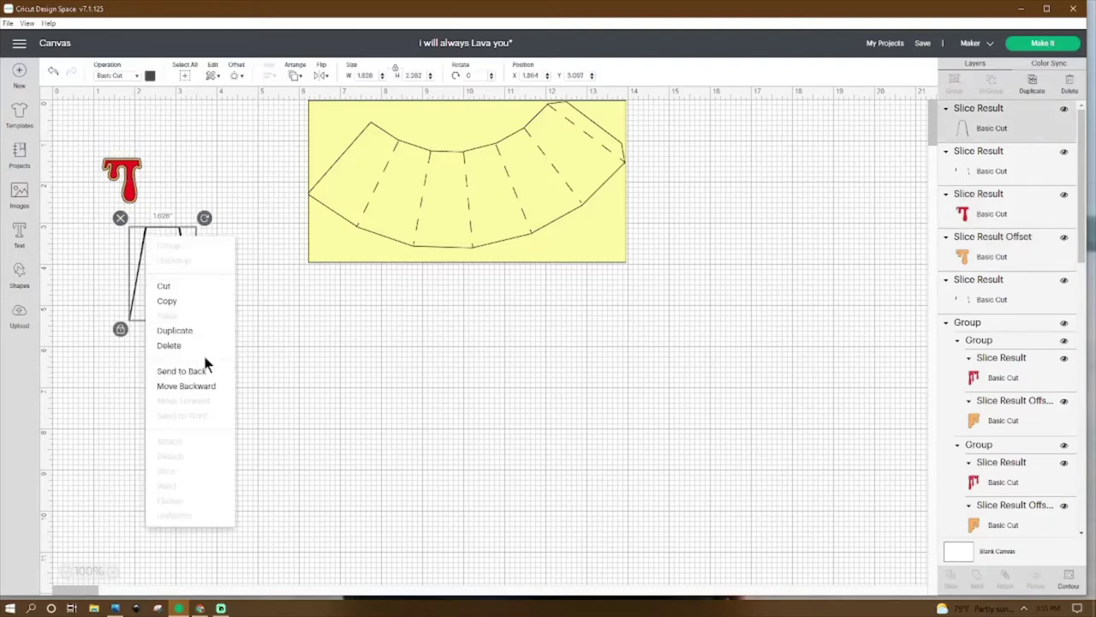
click(417, 431)
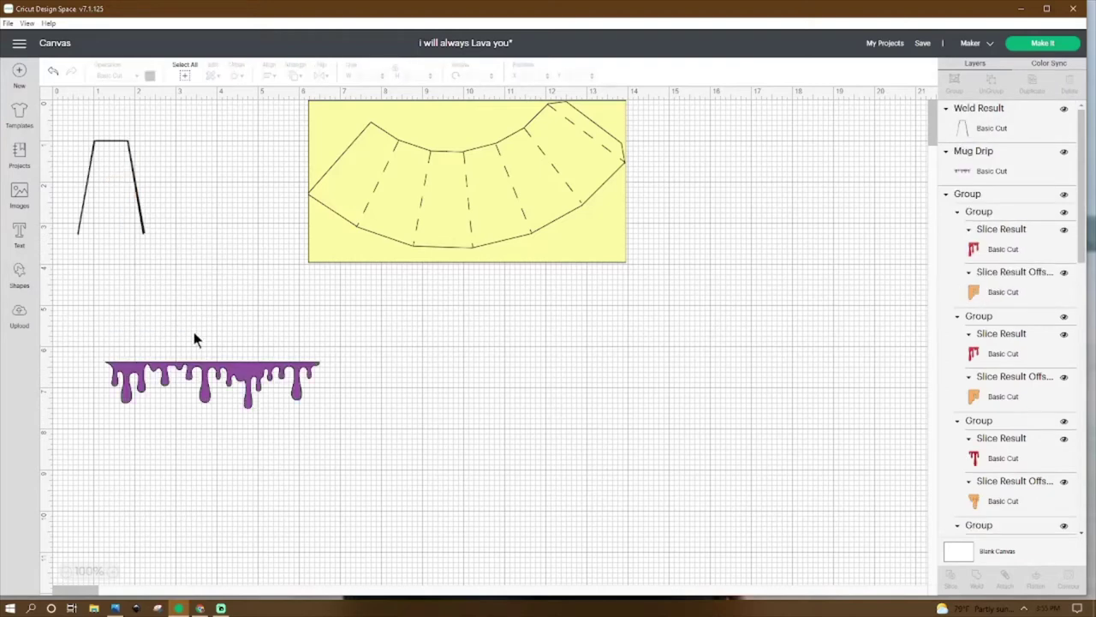
Move the purple drip up beneath the welded trapezoid outline, and place the outline over the middle of the drip.
drag(182, 371, 149, 258)
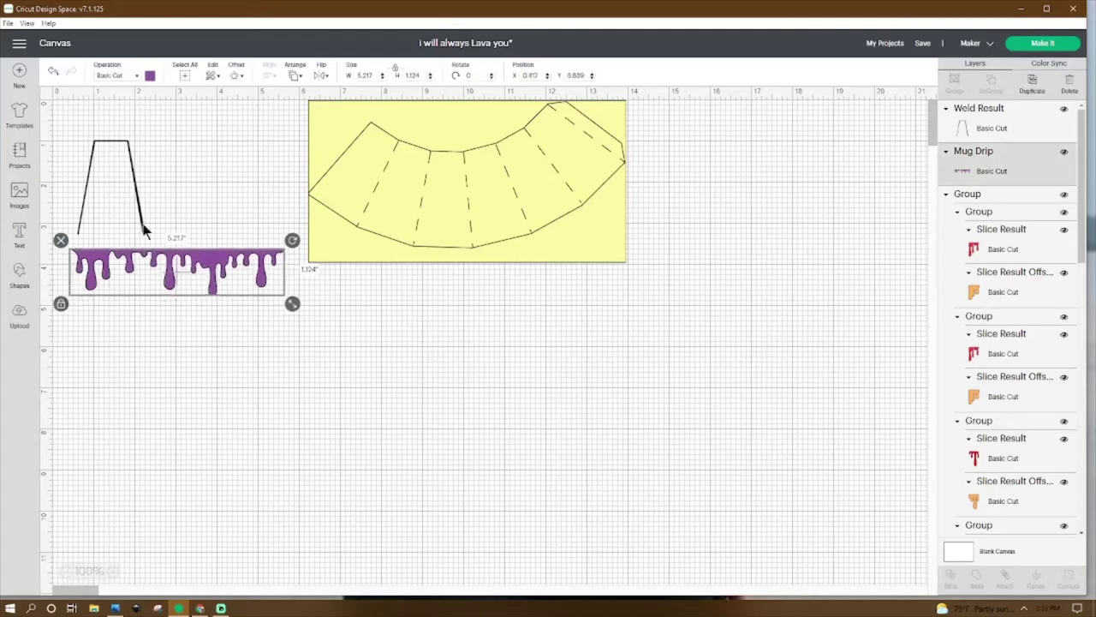
drag(96, 159, 147, 245)
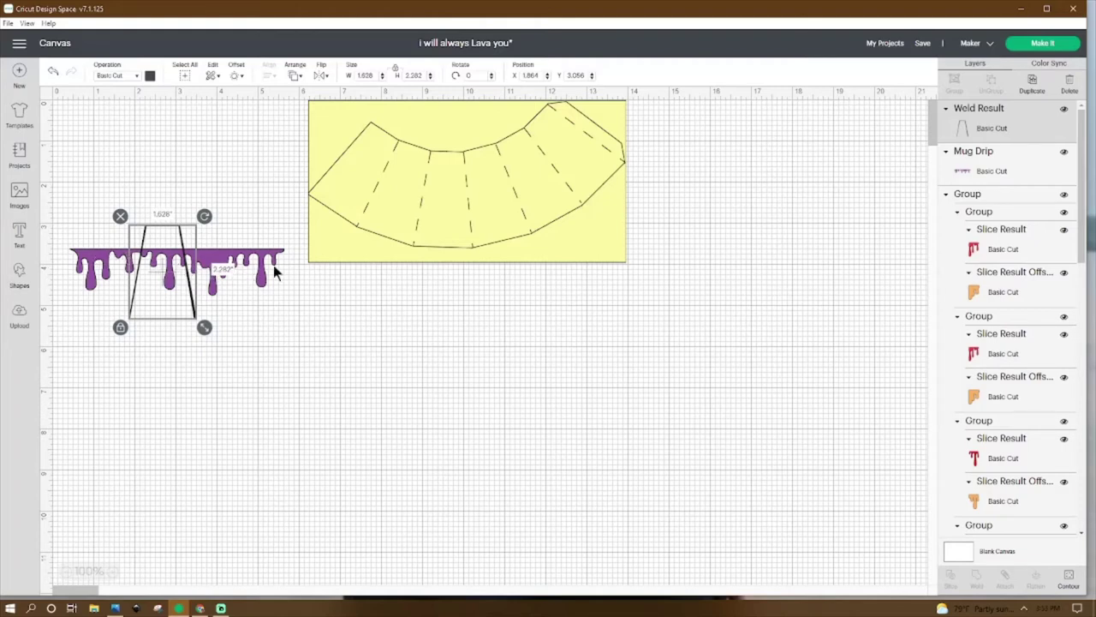
click(239, 262)
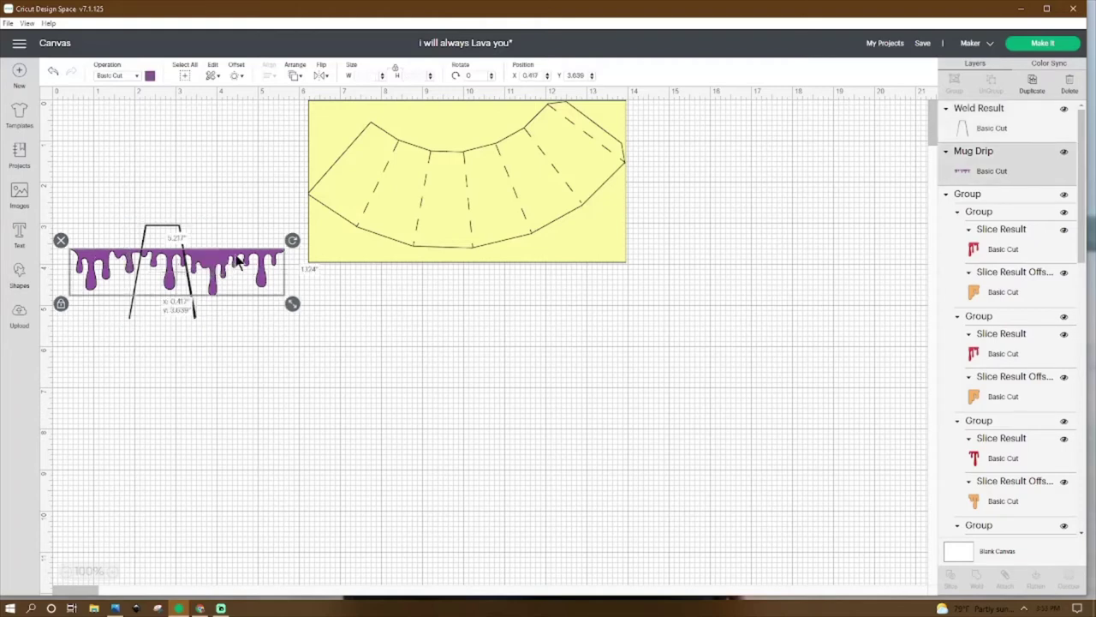
click(157, 323)
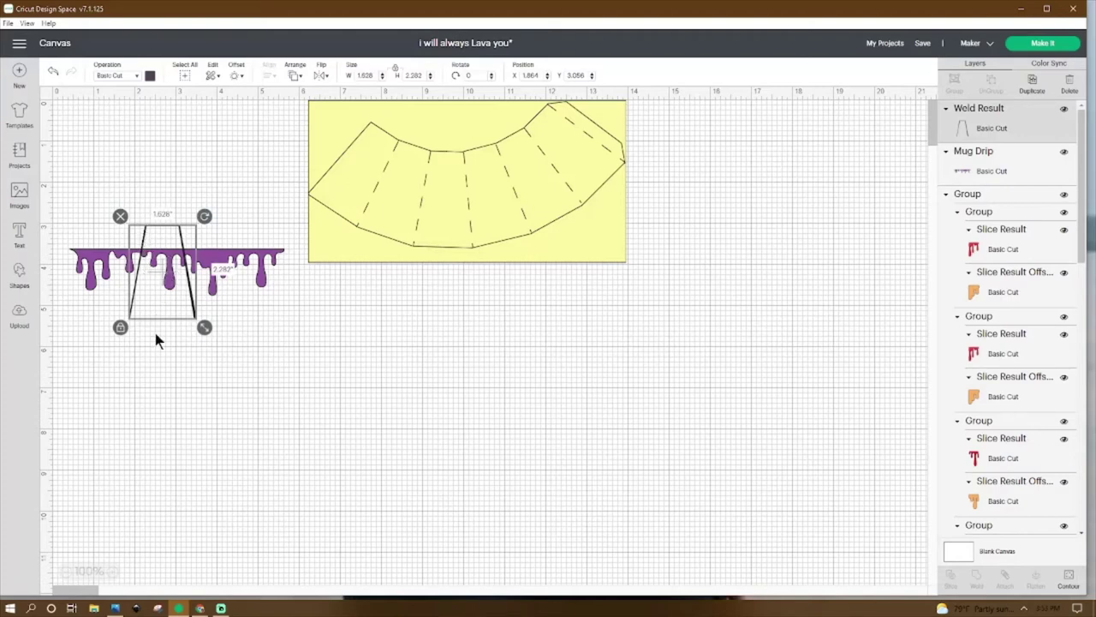
click(154, 366)
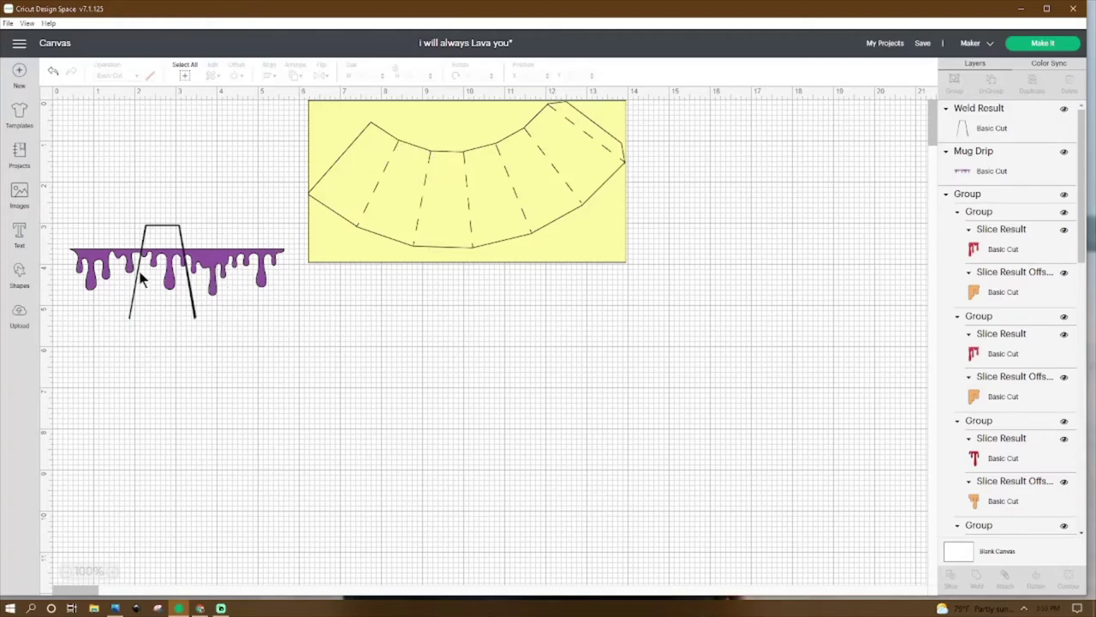
Align the top edges of the purple drip and the trapezoid outline, with the outline at about X 1.864, Y 3.097.
click(161, 230)
click(244, 260)
drag(244, 259, 244, 238)
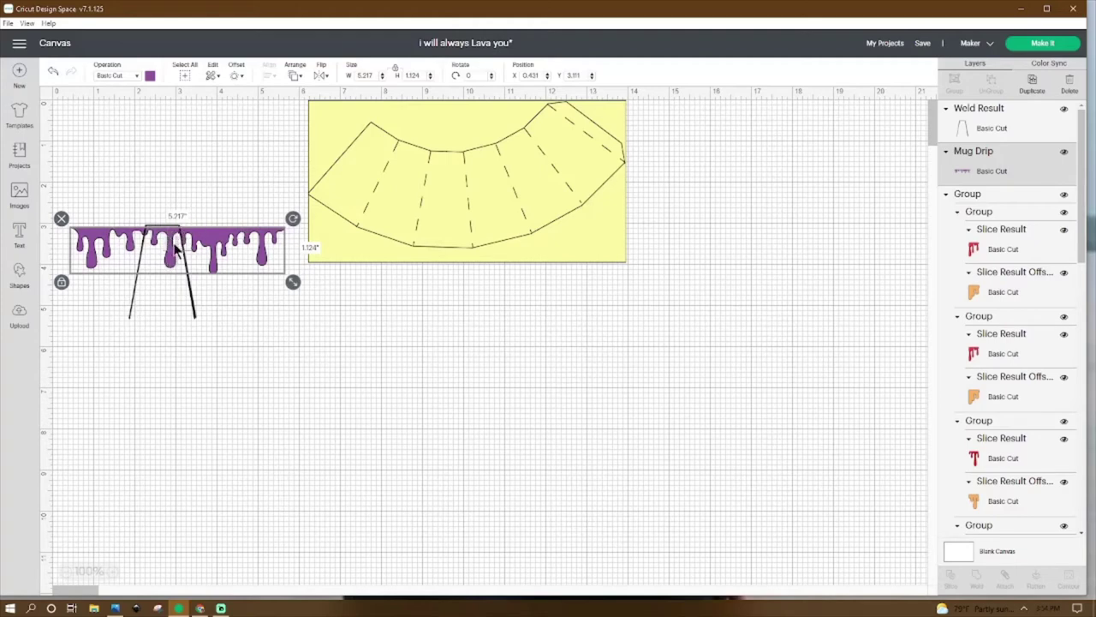
click(152, 437)
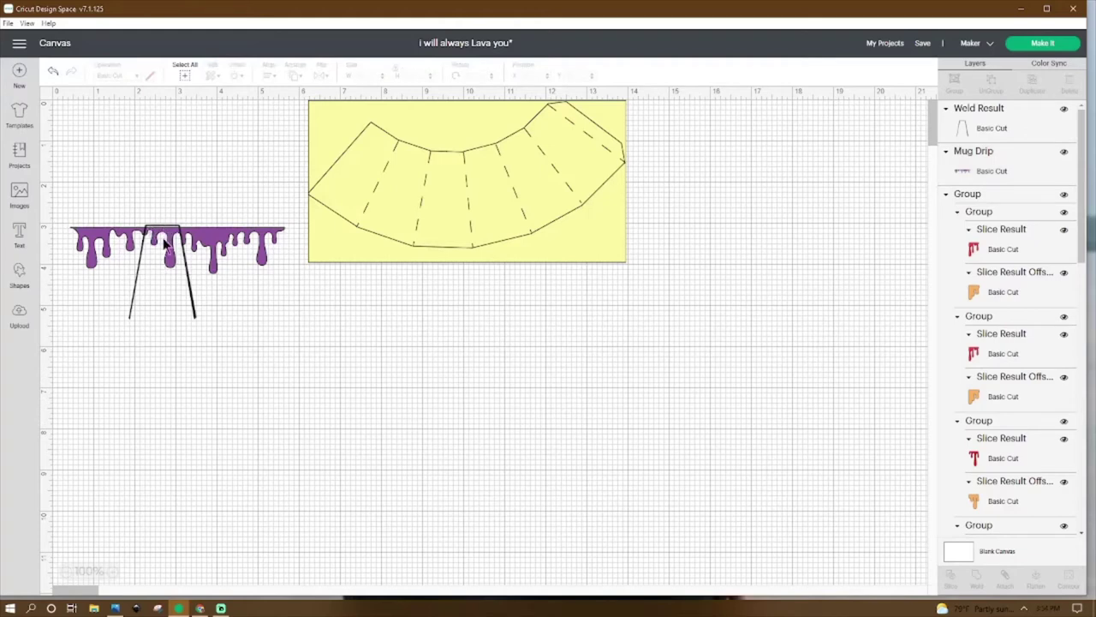
click(192, 291)
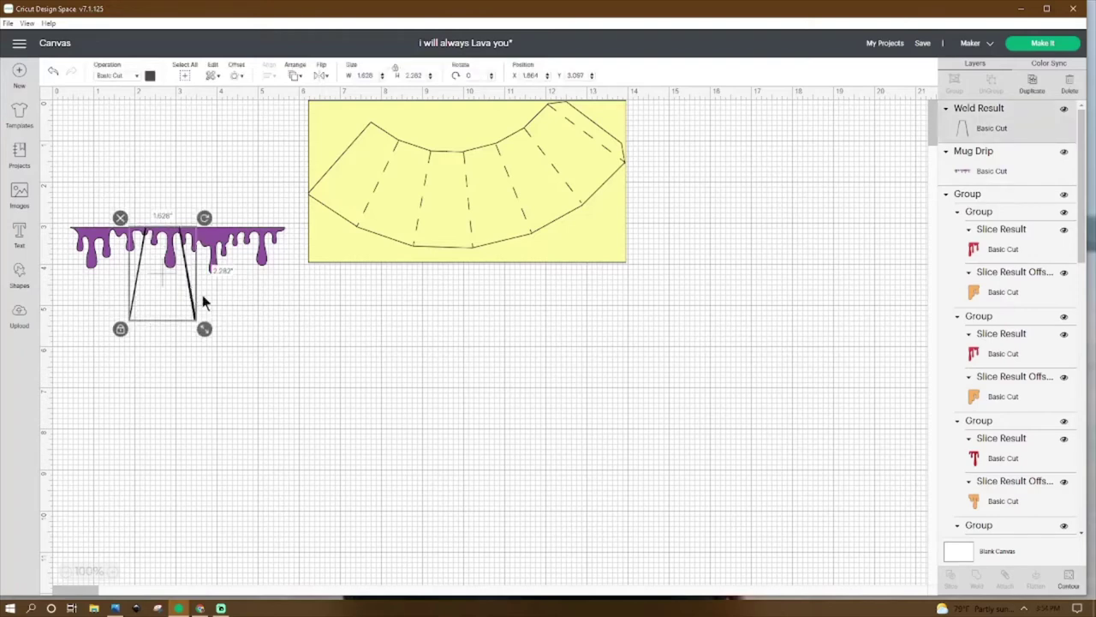
Slice the purple drip with the trapezoid outline and move the sliced drip up away from the outline.
click(234, 292)
drag(133, 201, 227, 305)
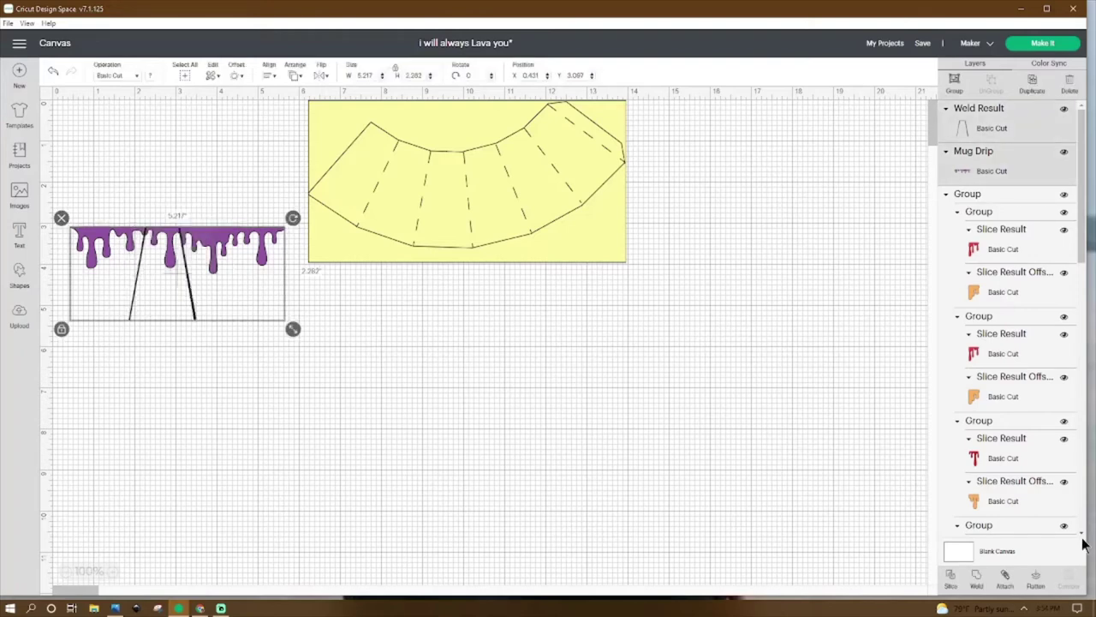
click(952, 578)
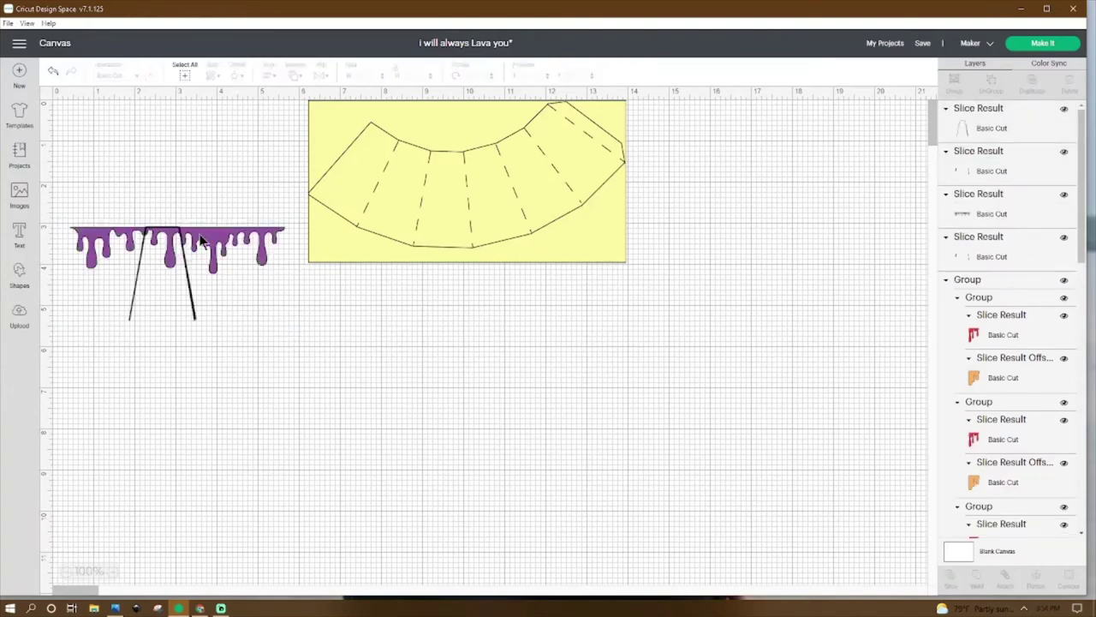
drag(203, 239, 203, 190)
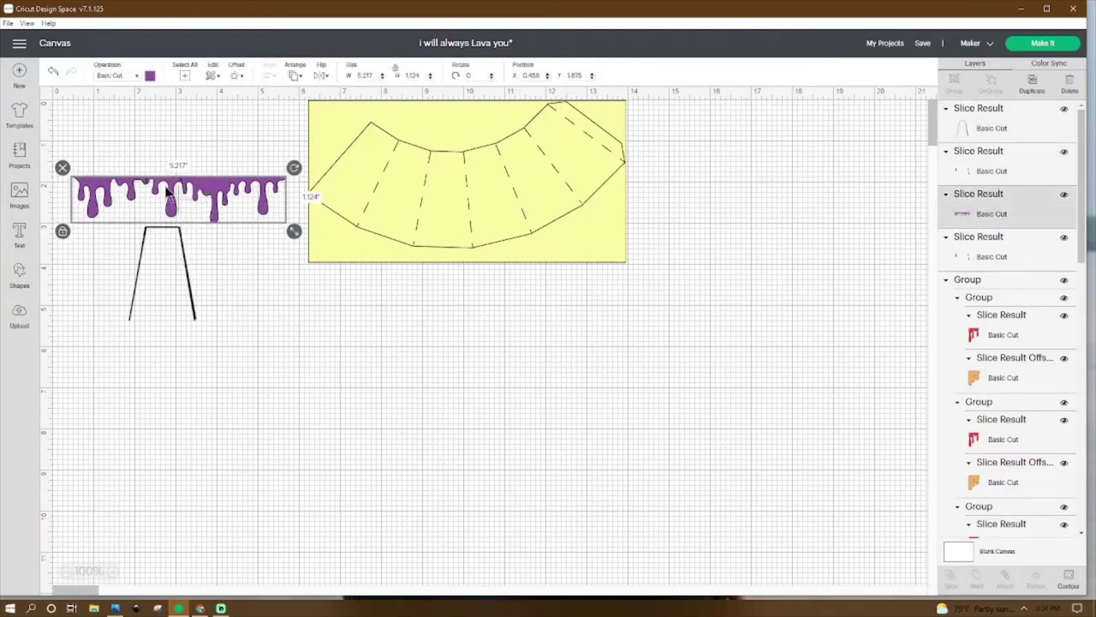
click(216, 396)
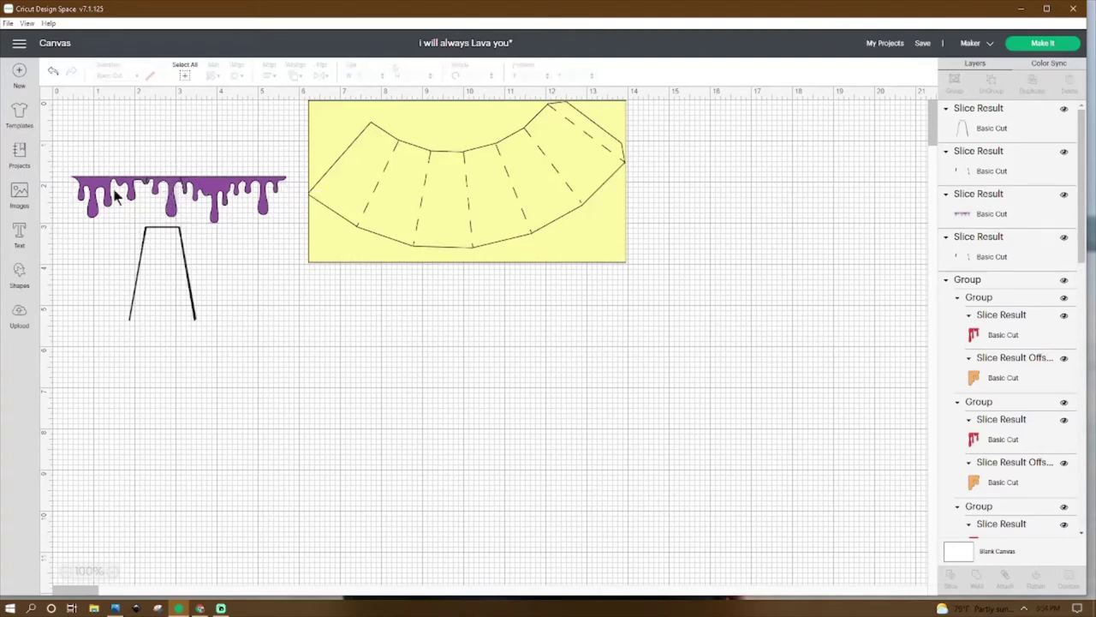
Hide the drip's left and right contours so only the section inside the trapezoid remains.
click(167, 189)
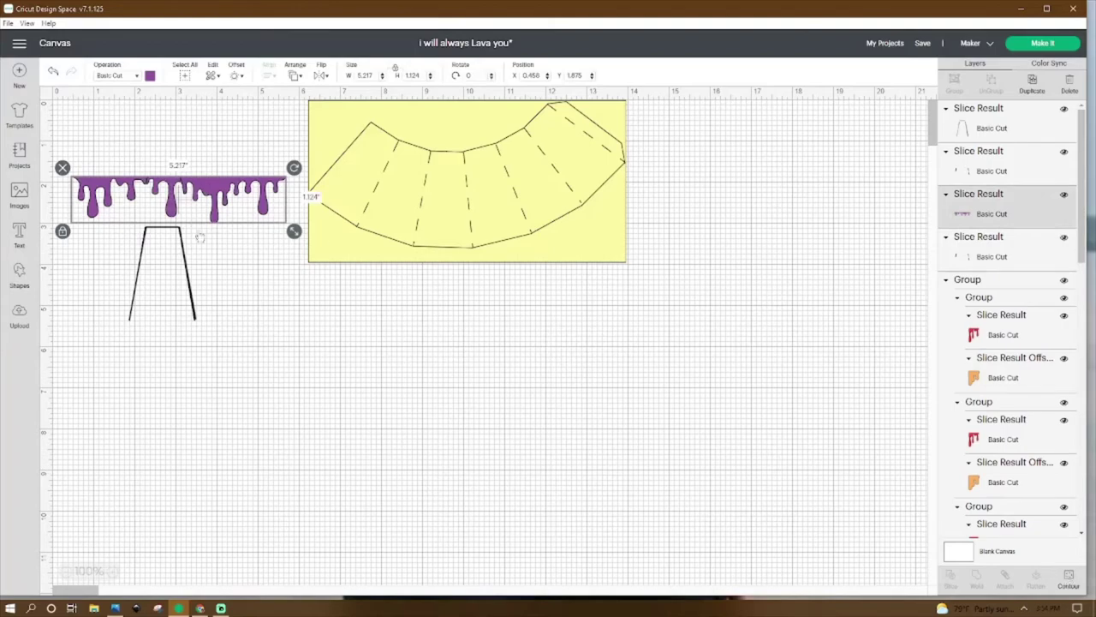
click(1068, 585)
click(391, 134)
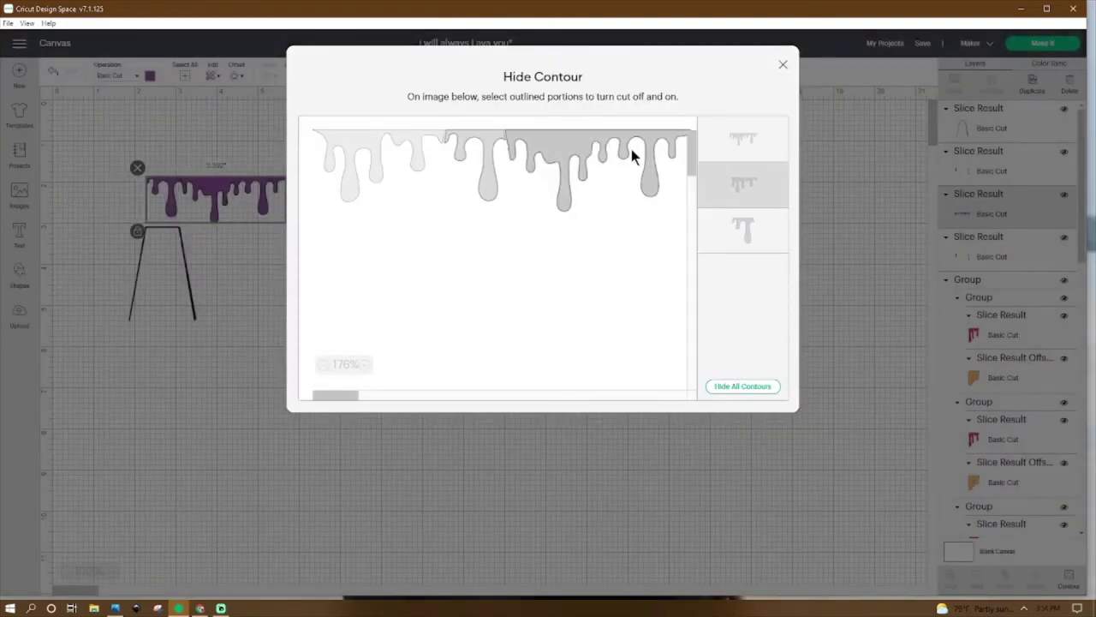
click(602, 150)
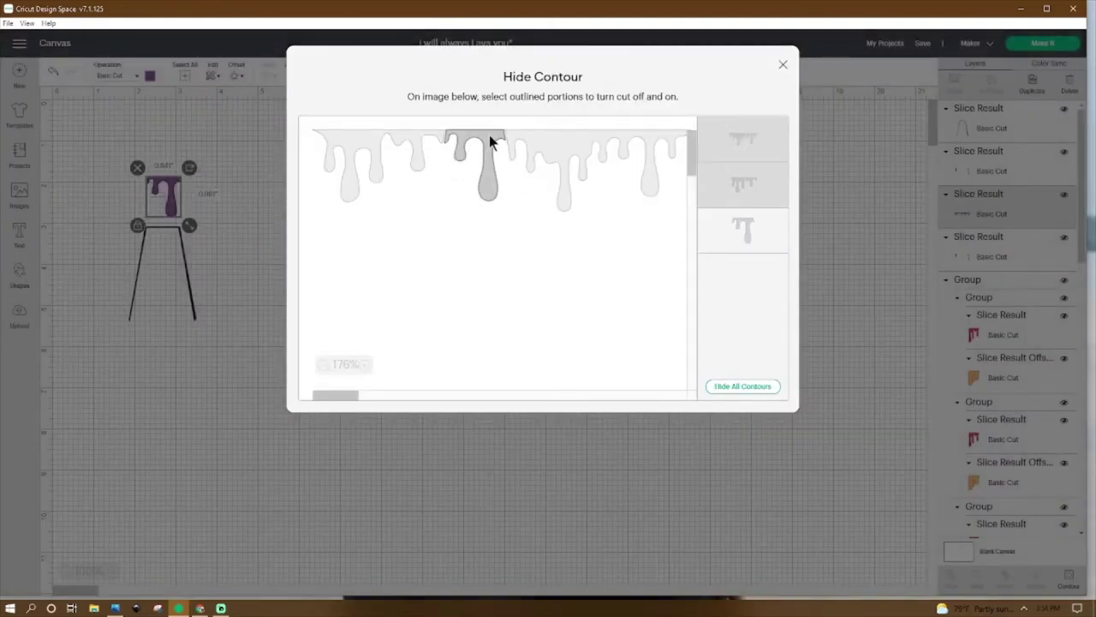
click(782, 65)
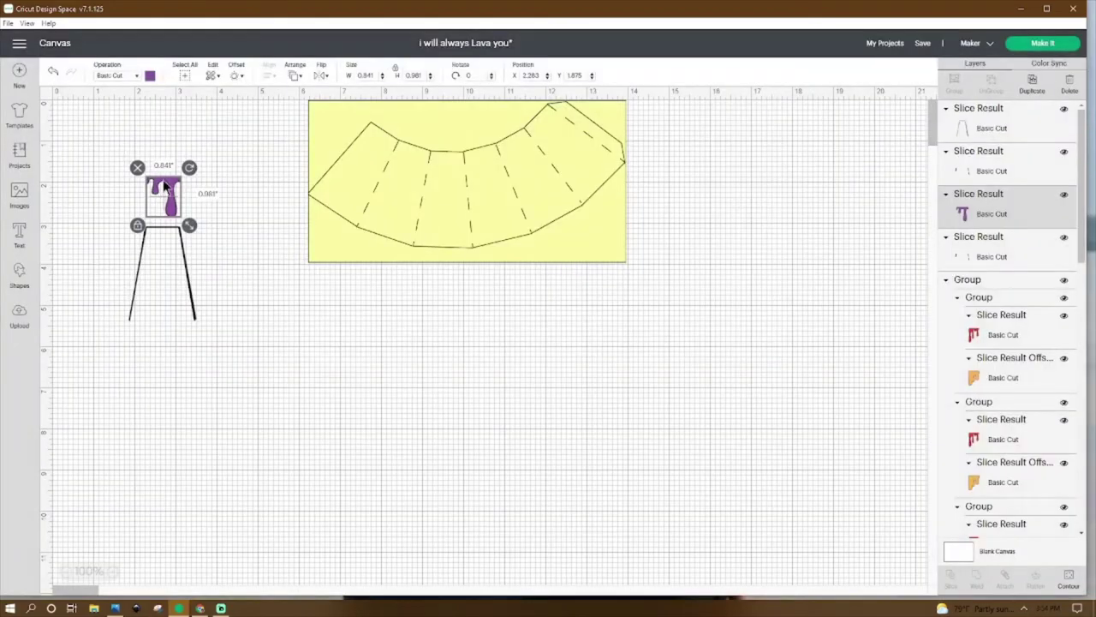
Test-fit the purple drip section at the top of the yellow template's third panel, and move it back above the trapezoid outline.
drag(165, 187, 442, 164)
click(342, 476)
click(438, 281)
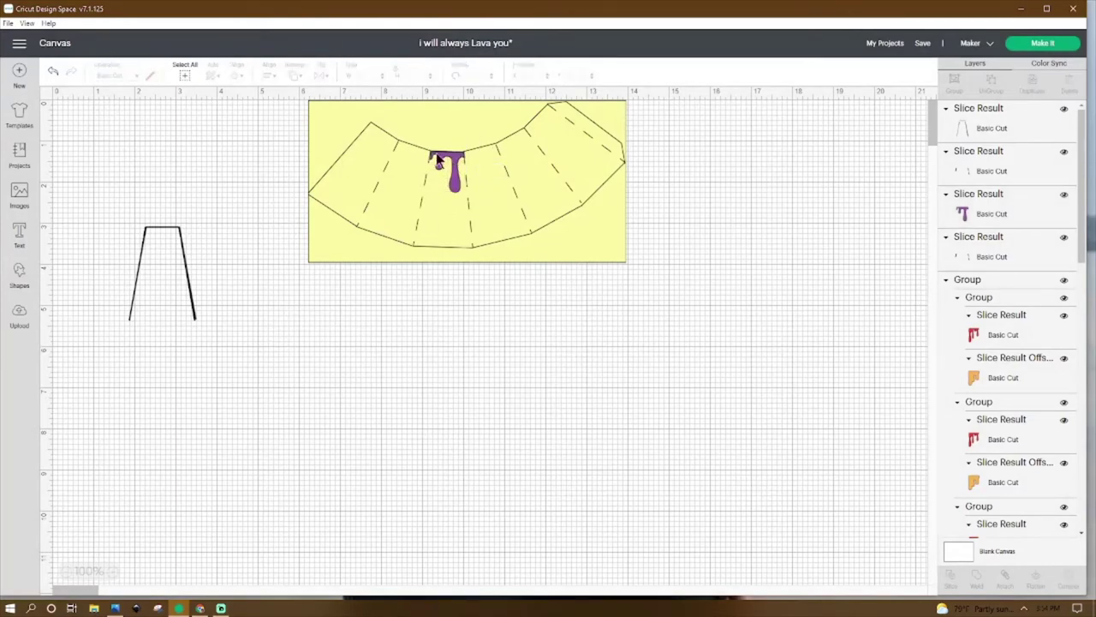
drag(452, 169, 128, 177)
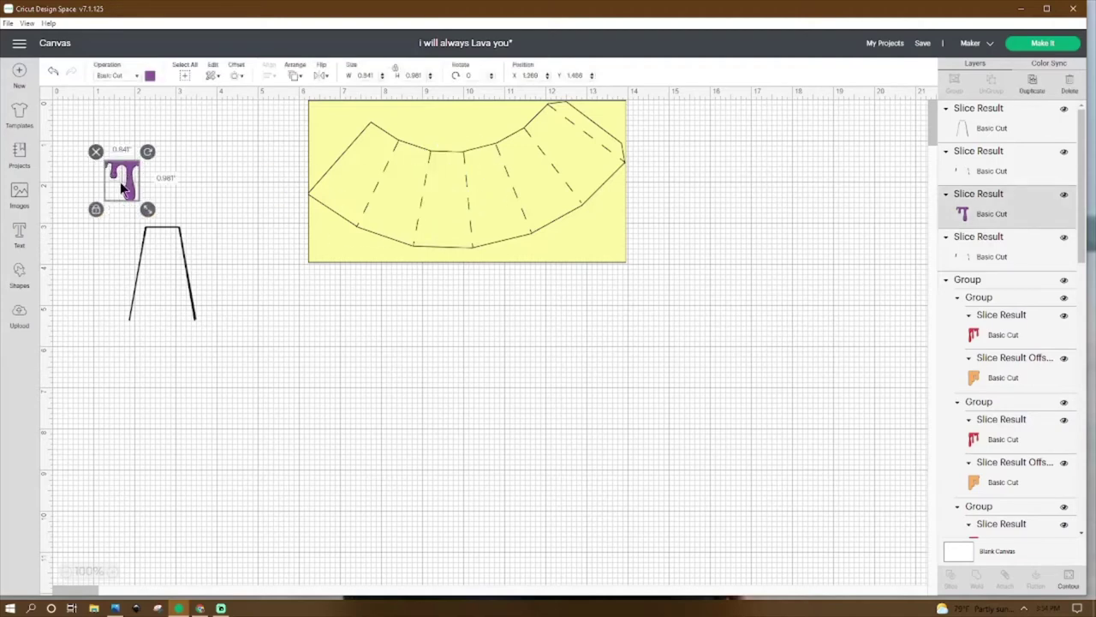
Add a 0.055 in rounded-corner offset around the purple drip section, and group the drip with its offset.
click(235, 77)
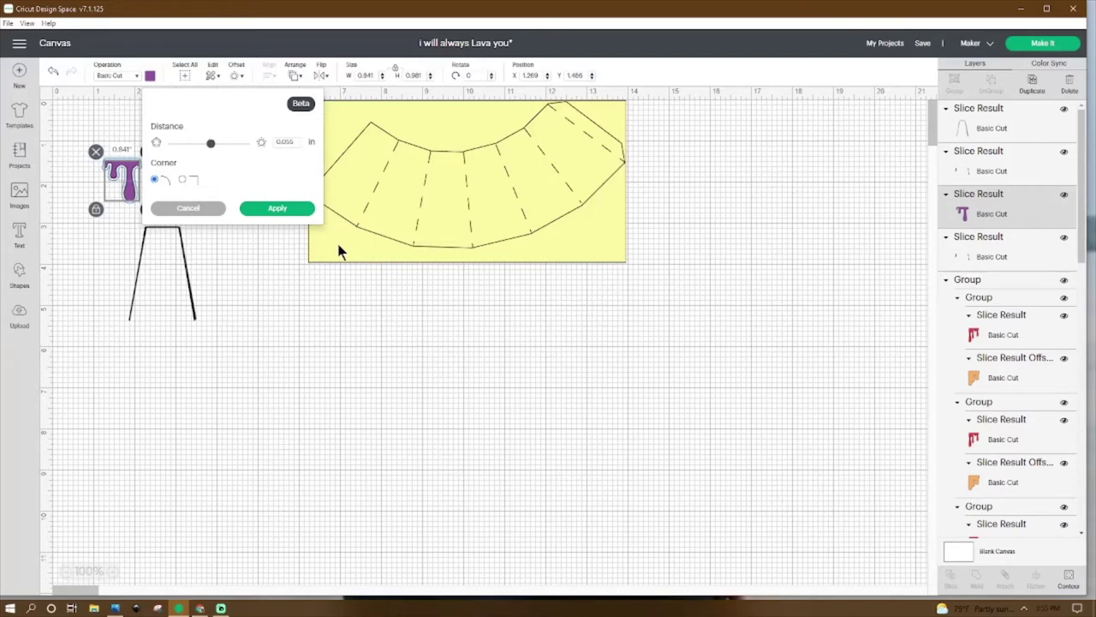
click(277, 208)
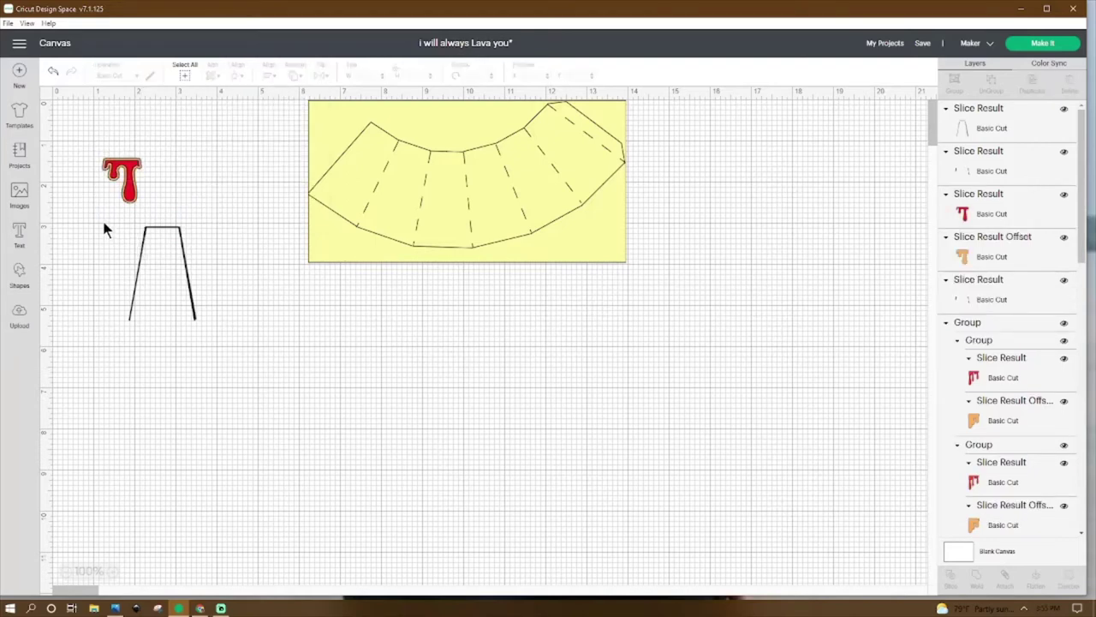
drag(86, 131, 157, 197)
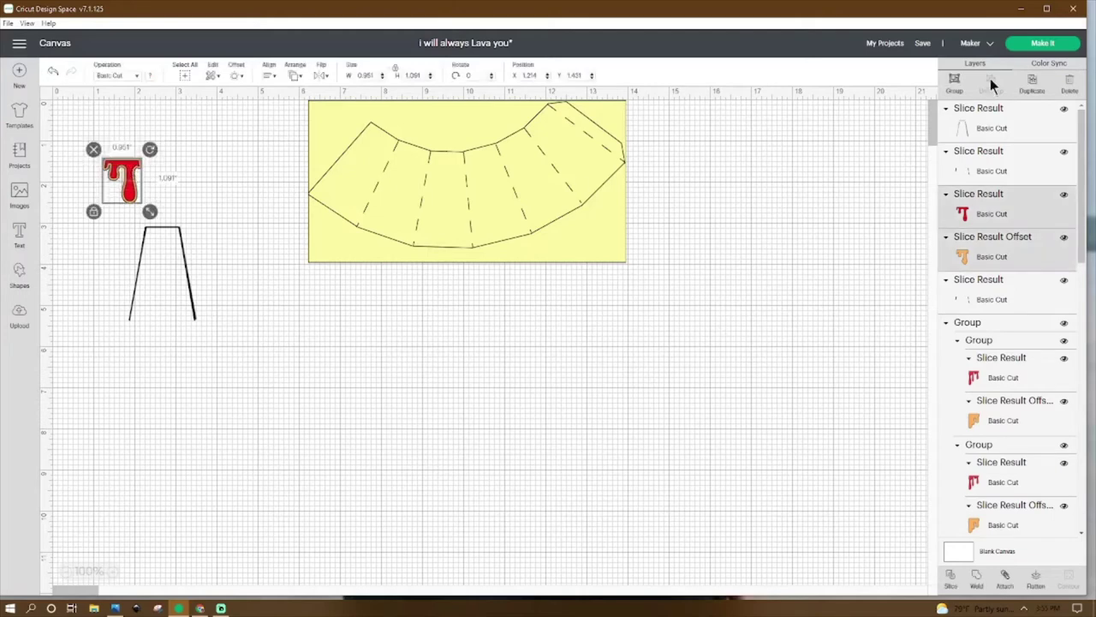
click(954, 81)
drag(127, 180, 612, 336)
right_click(612, 336)
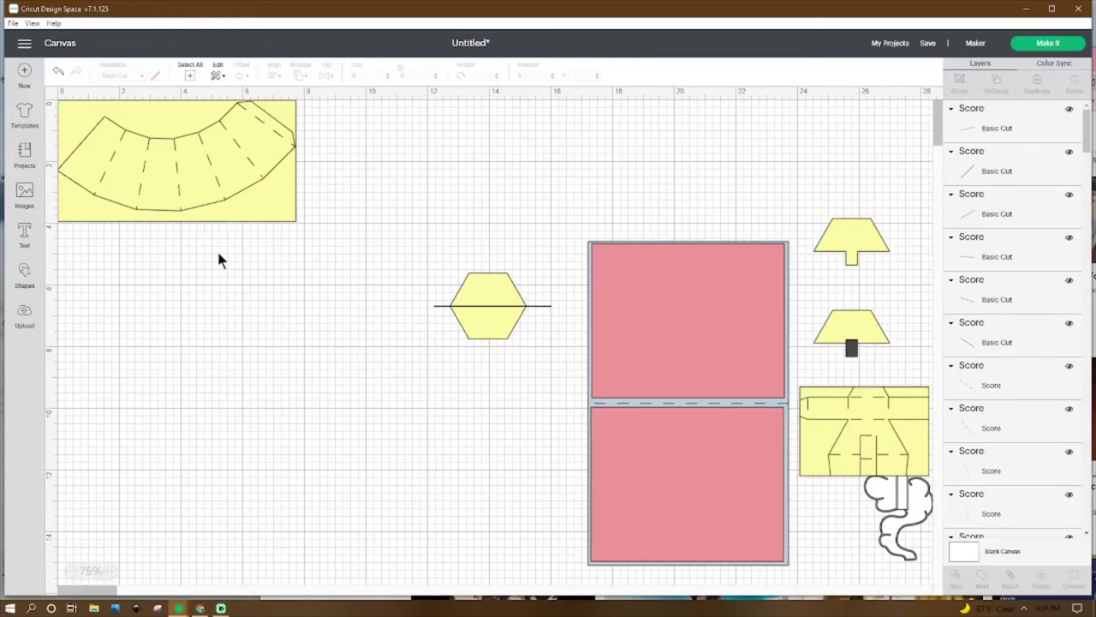
Place the yellow rectangle with its panel template at X 0, Y 0.
click(29, 278)
click(358, 300)
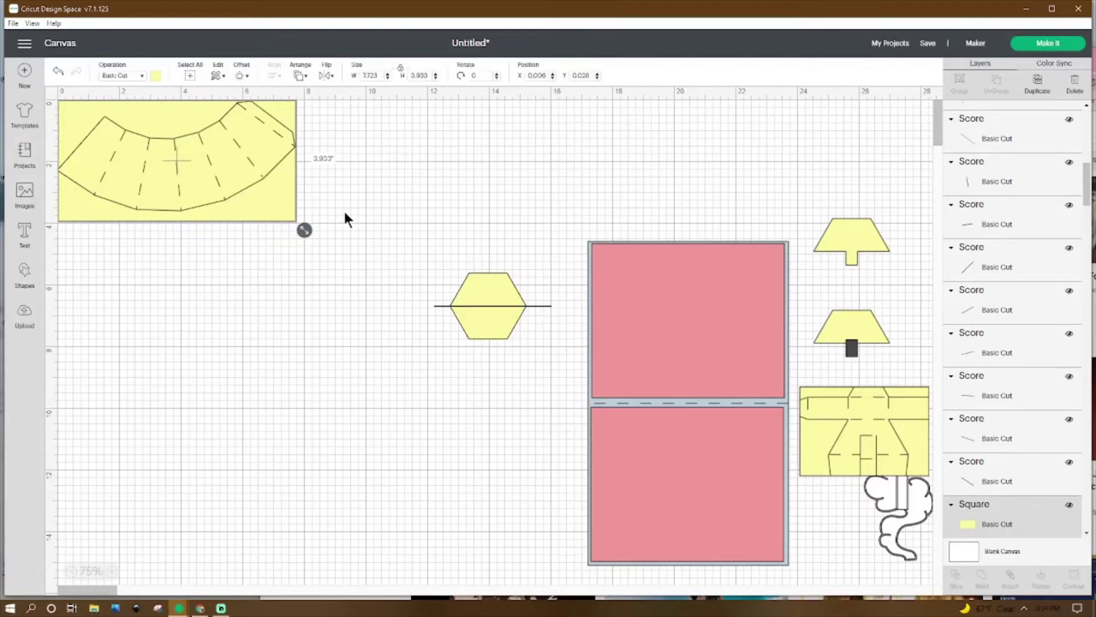
click(278, 281)
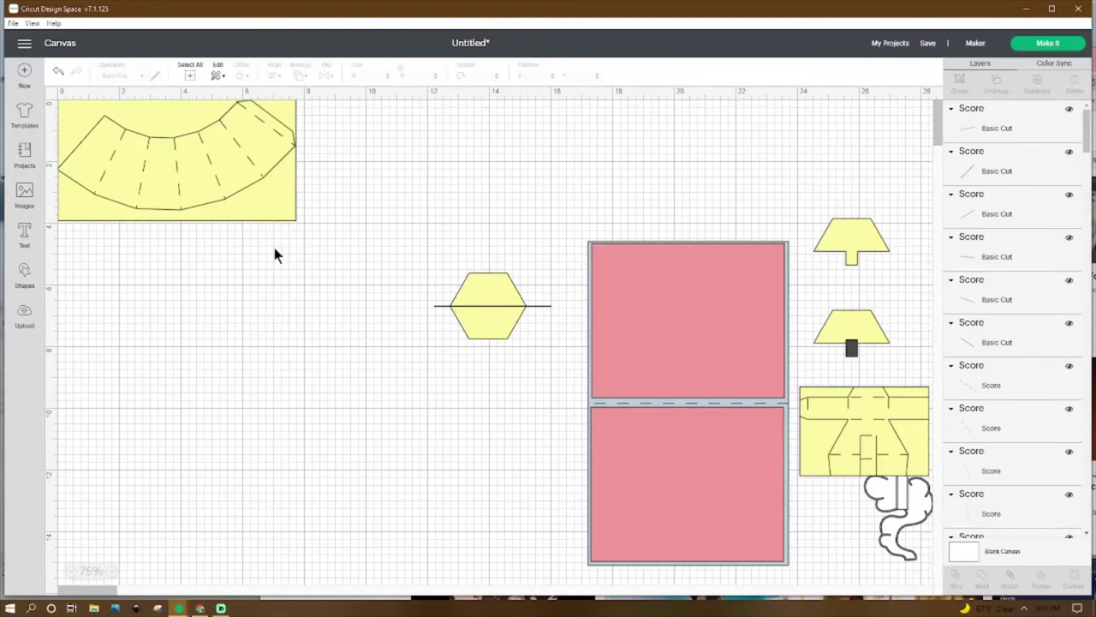
click(285, 218)
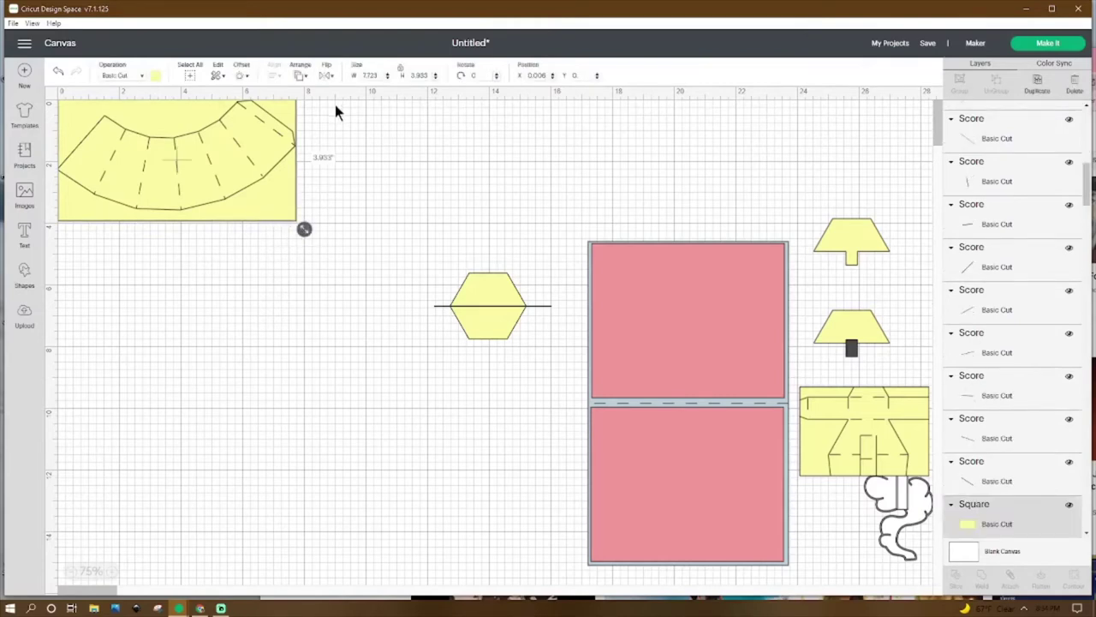
drag(53, 96, 357, 224)
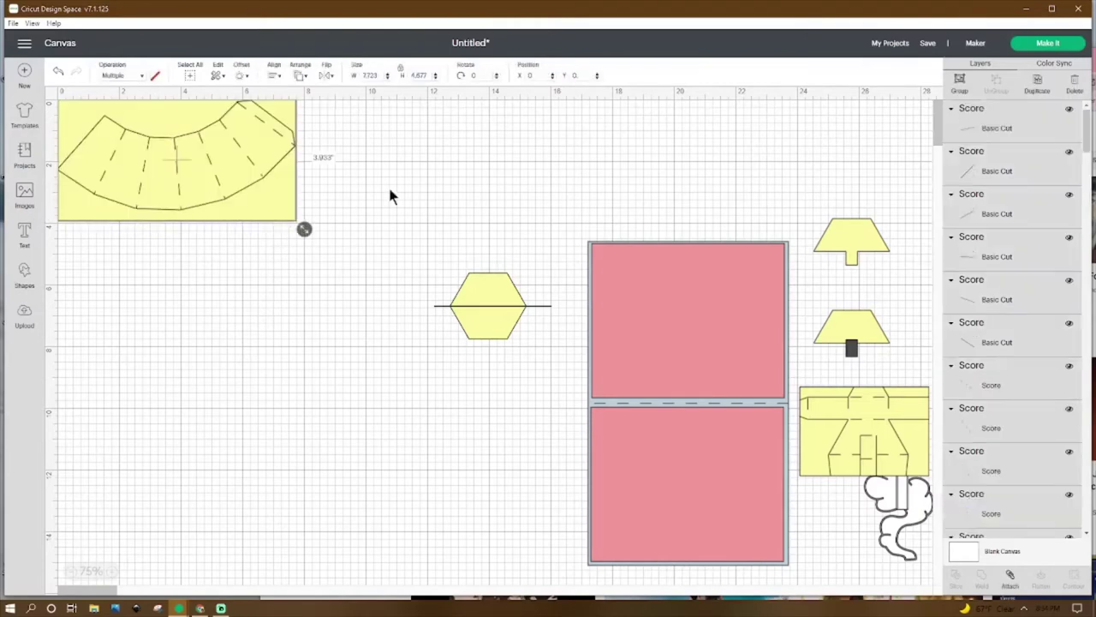
click(543, 74)
click(223, 162)
key(ctrl+plus)
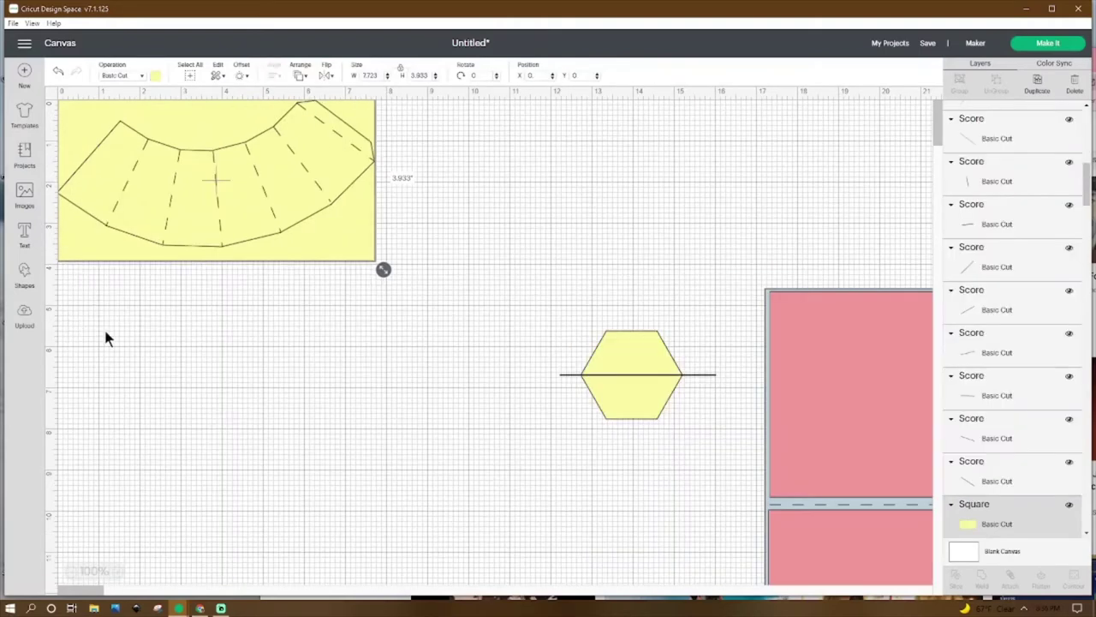
Insert a score line over the yellow template and view its operation choices, including Basic cut, without keeping the line.
click(26, 278)
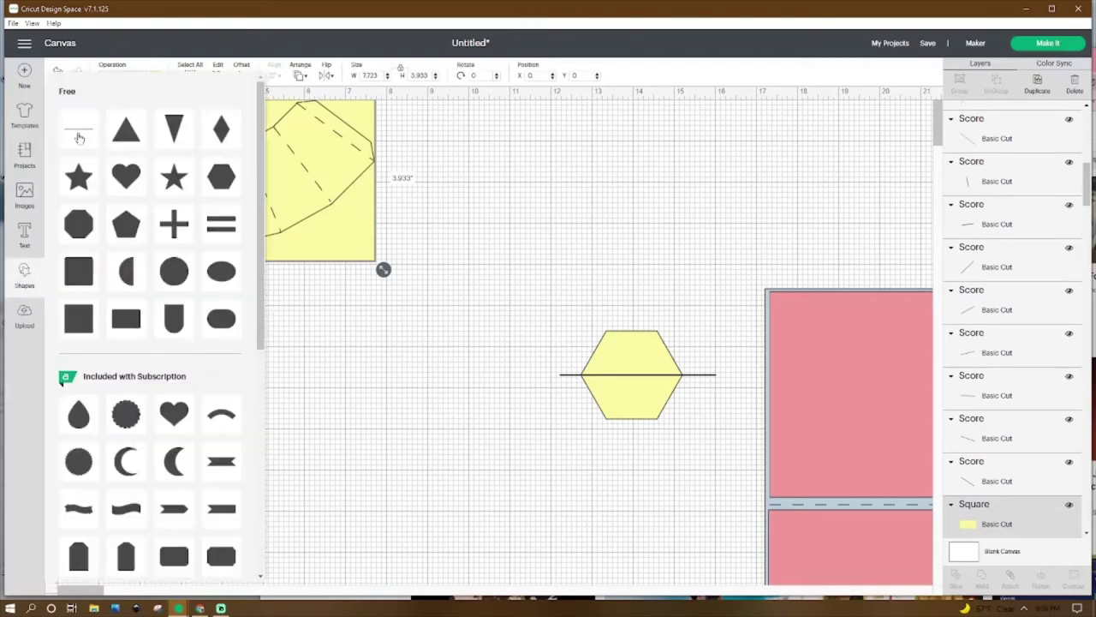
click(76, 138)
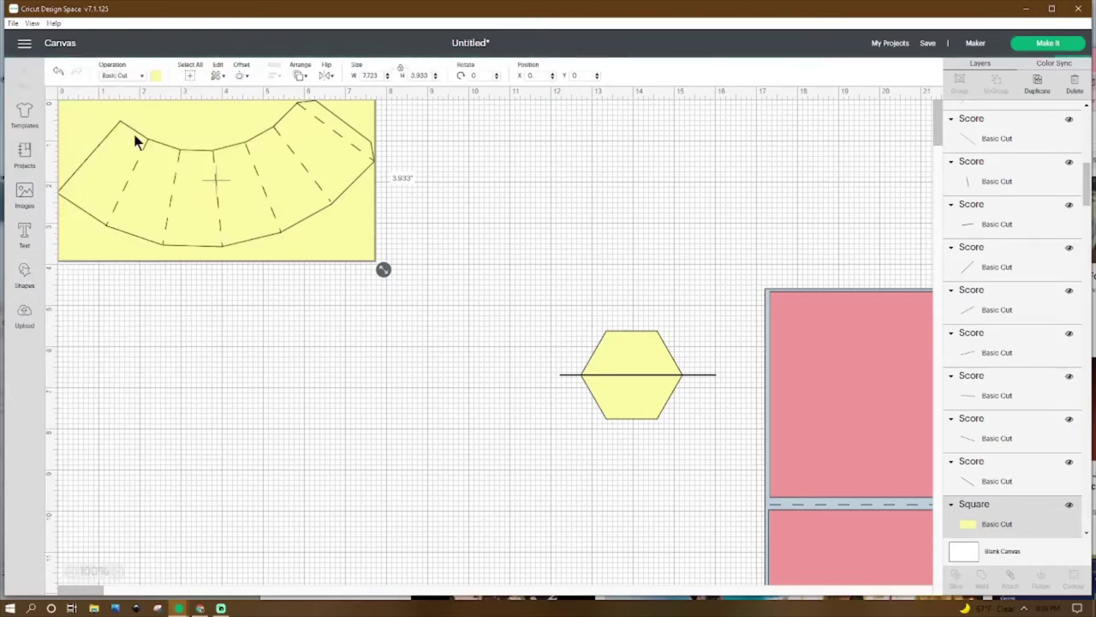
click(129, 76)
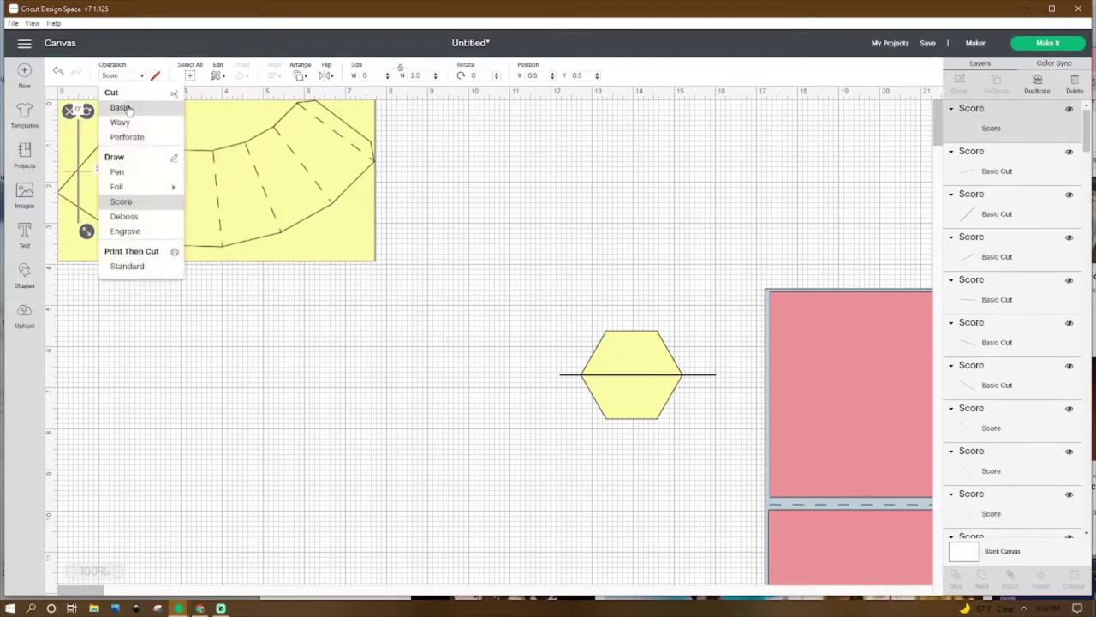
click(63, 195)
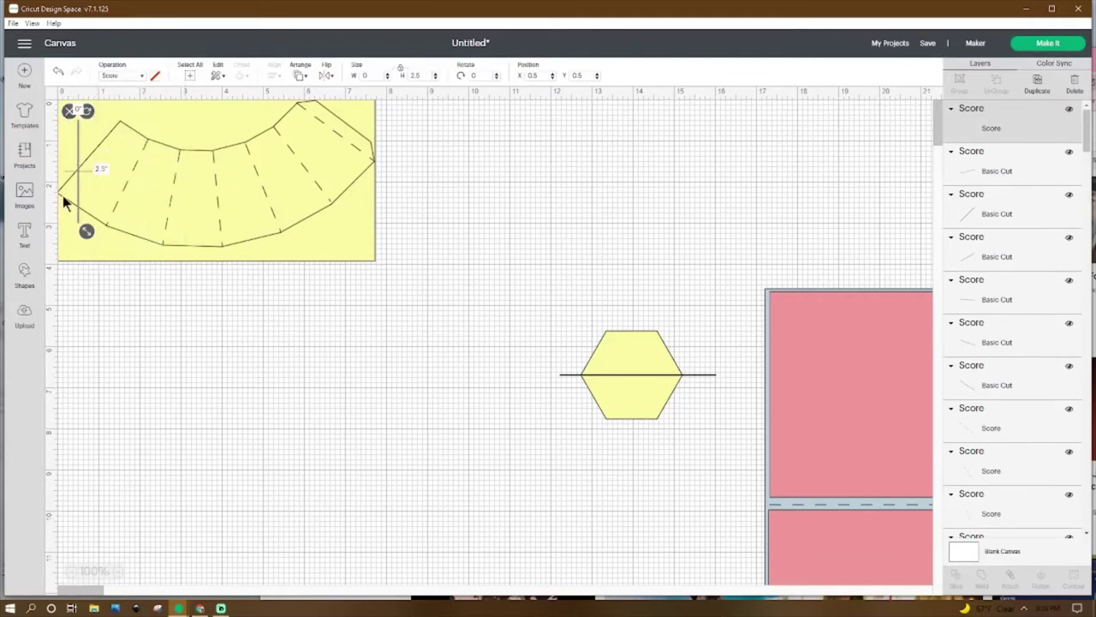
shift+click(72, 128)
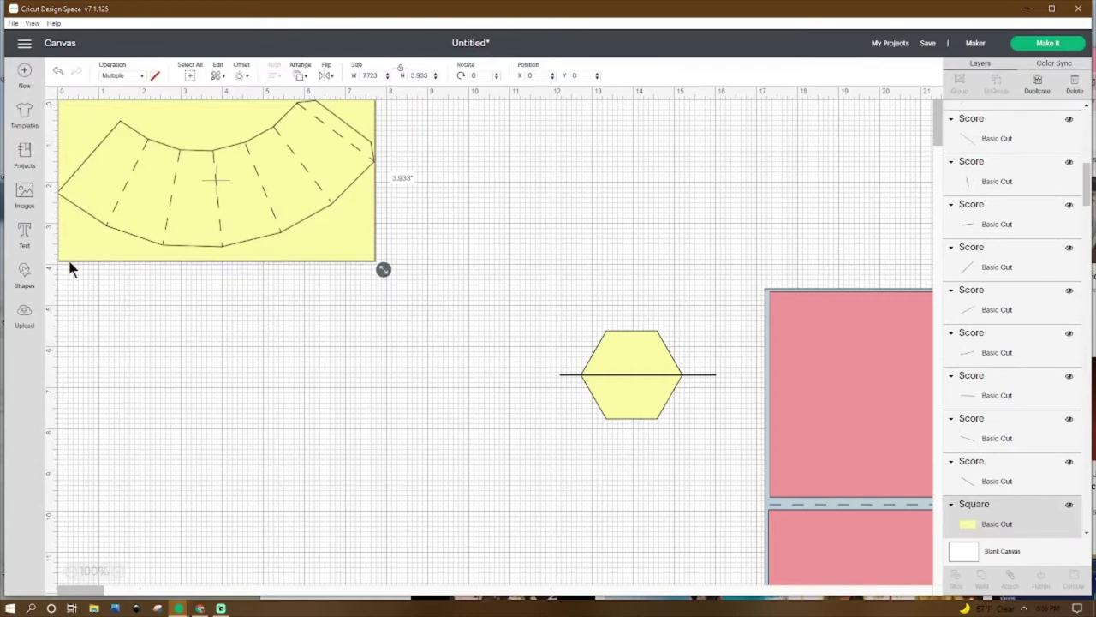
Inspect the size, rotation and position of the template's slanted left side line and the first two upper-edge lines.
click(94, 161)
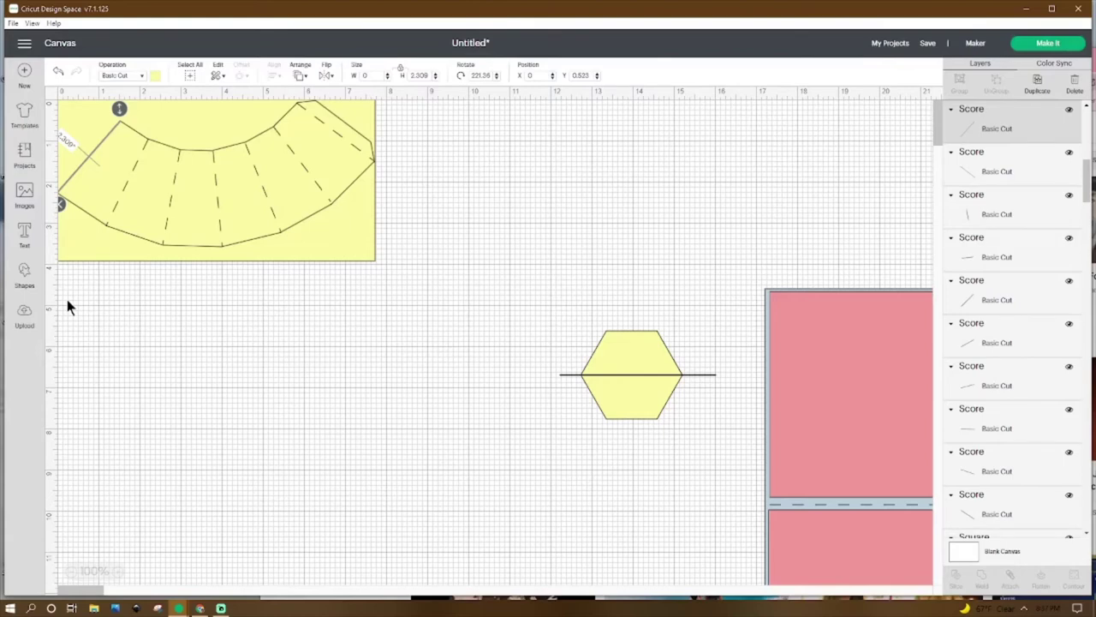
right_click(93, 144)
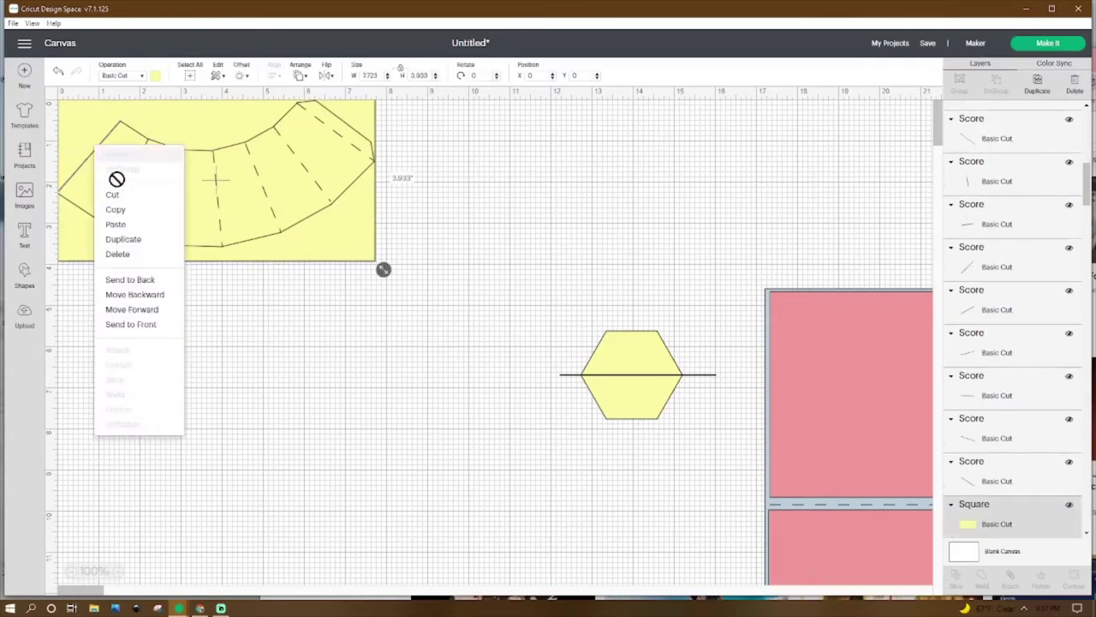
click(132, 133)
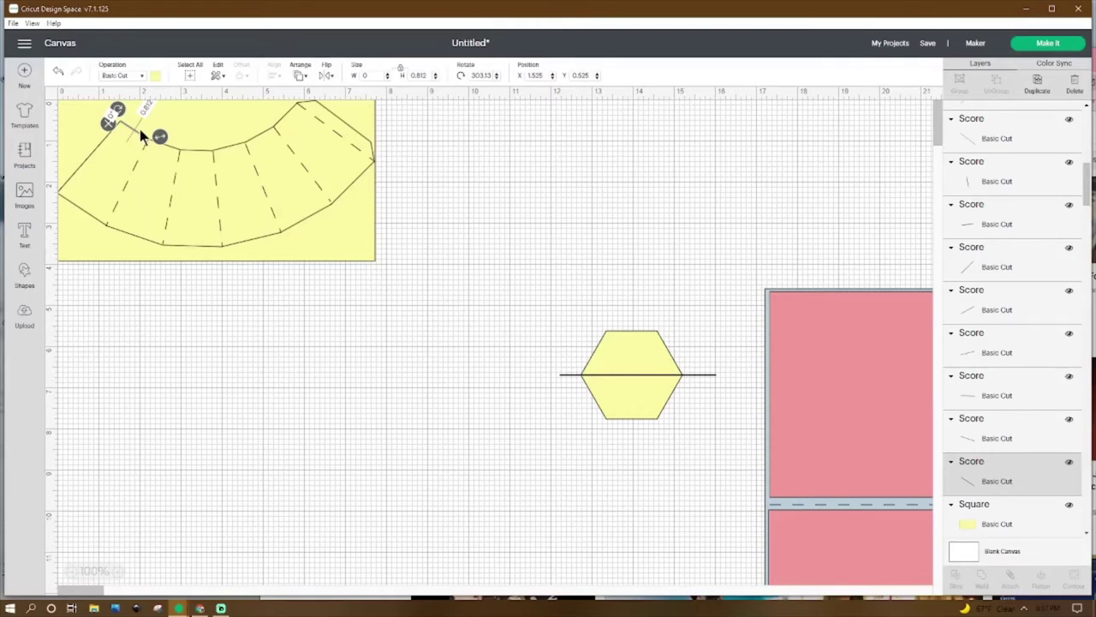
click(168, 147)
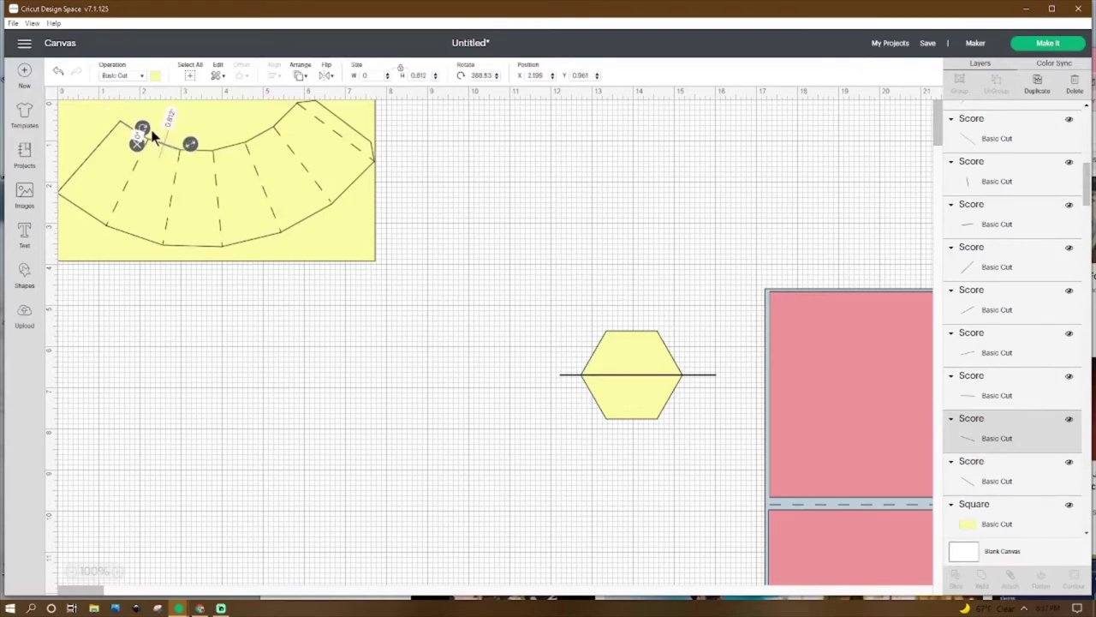
click(127, 129)
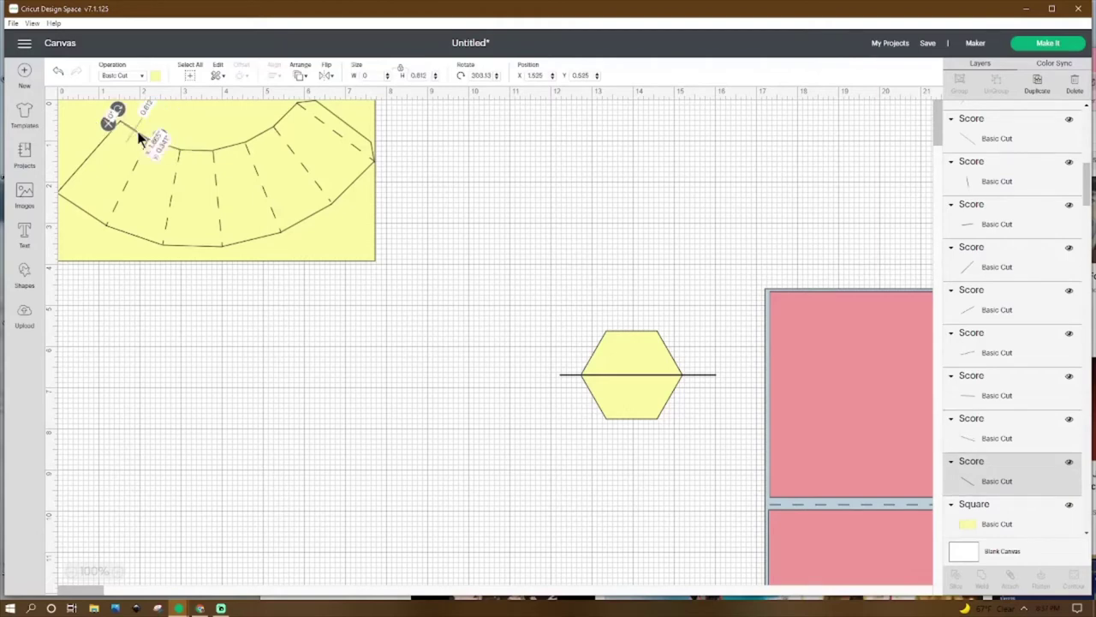
right_click(141, 137)
click(189, 119)
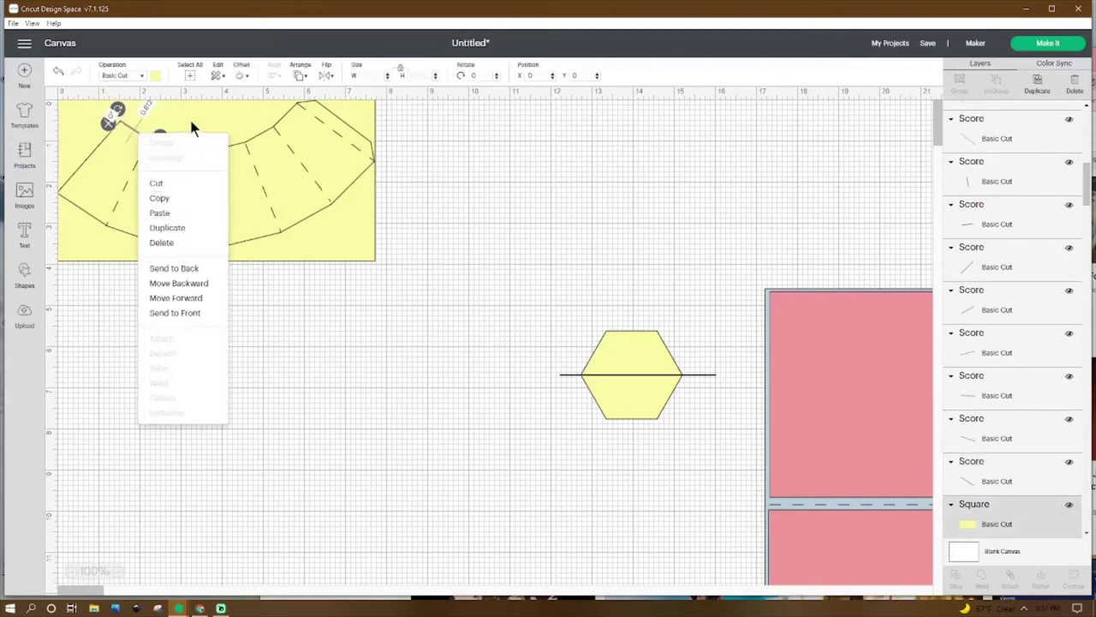
click(171, 150)
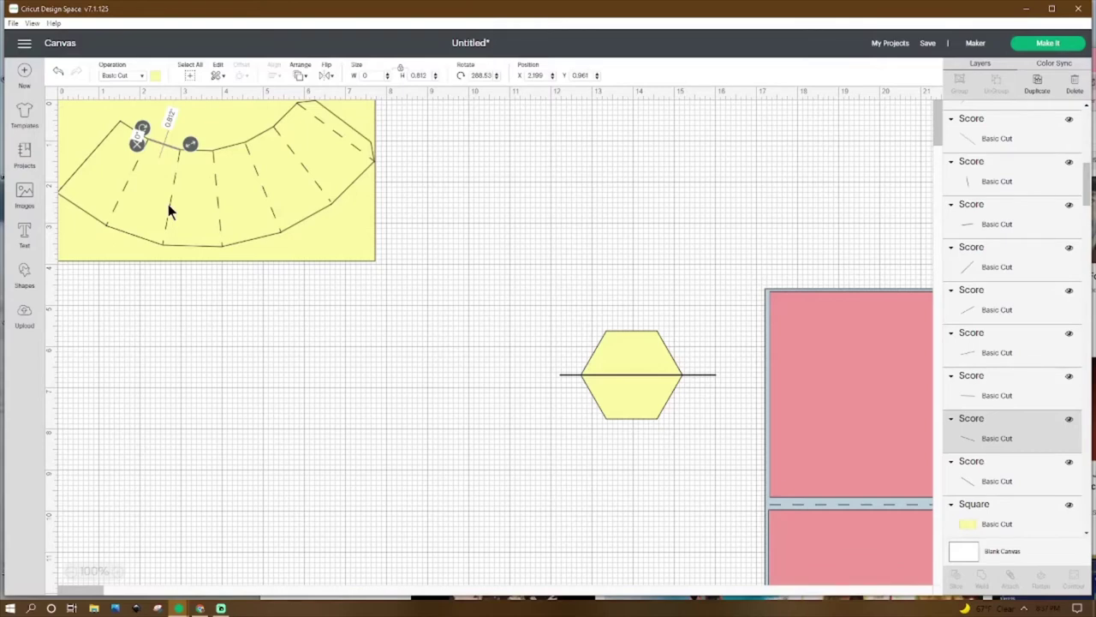
Inspect the size, rotation and position of the template's third through sixth upper-edge lines.
click(205, 154)
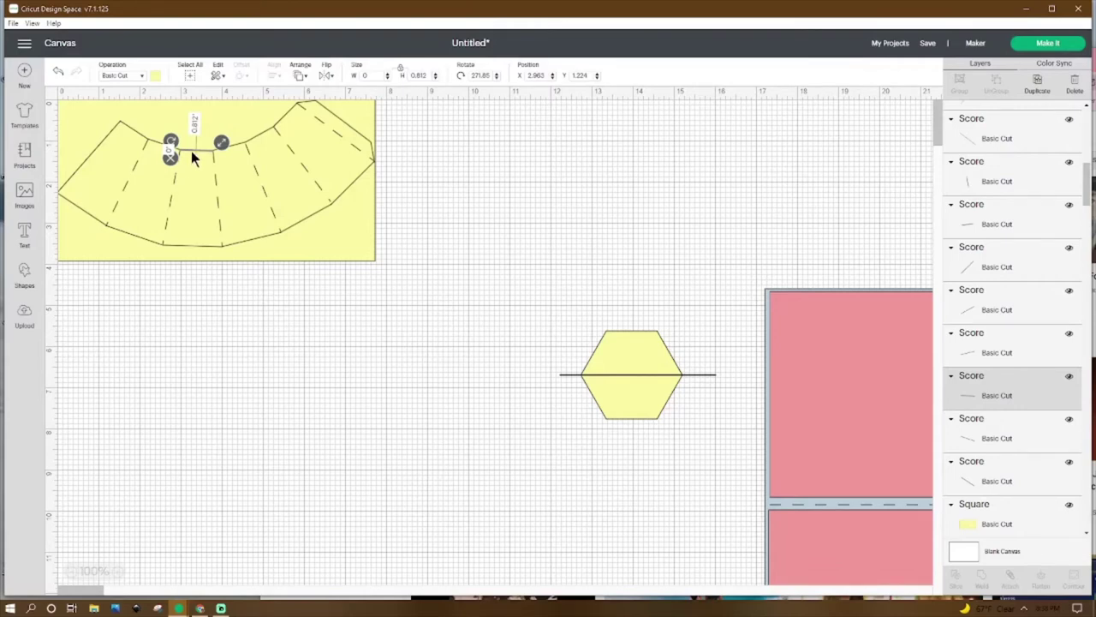
right_click(194, 153)
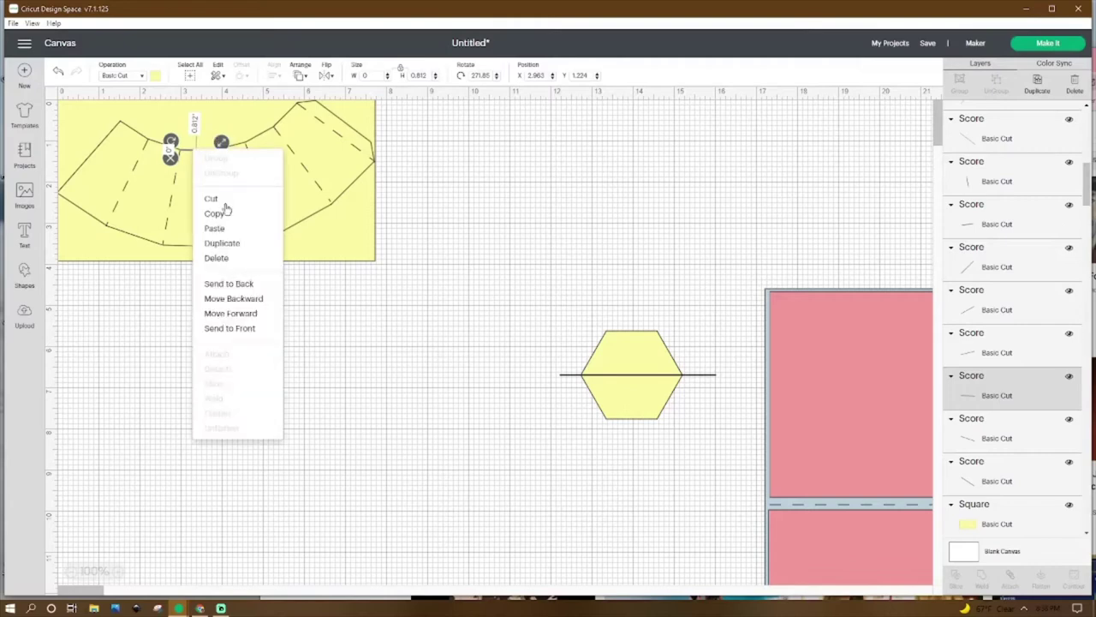
click(240, 146)
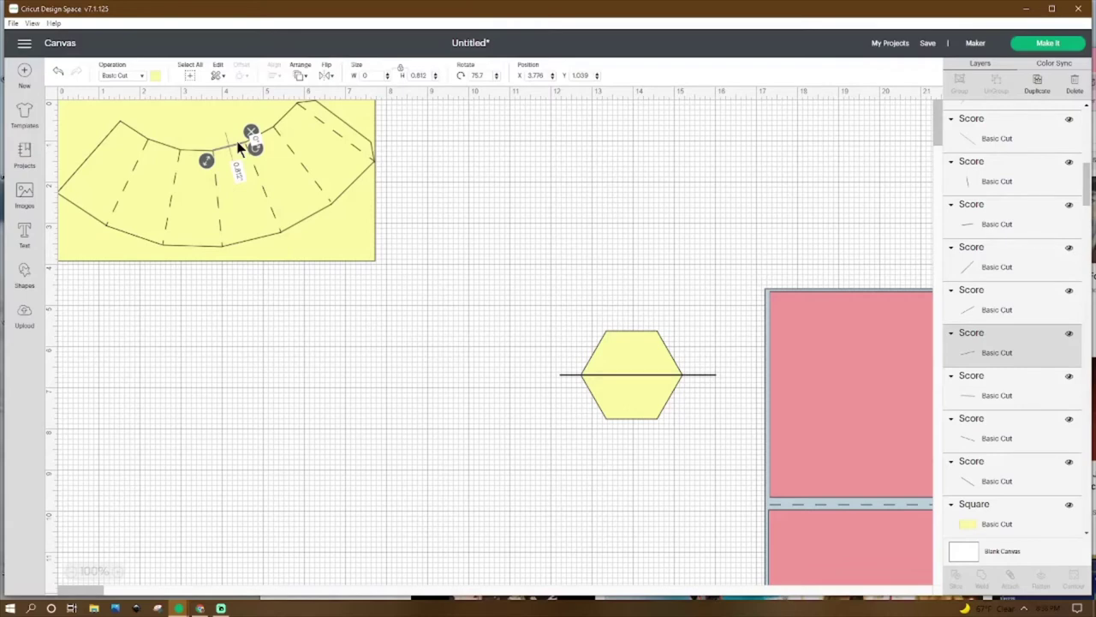
click(262, 130)
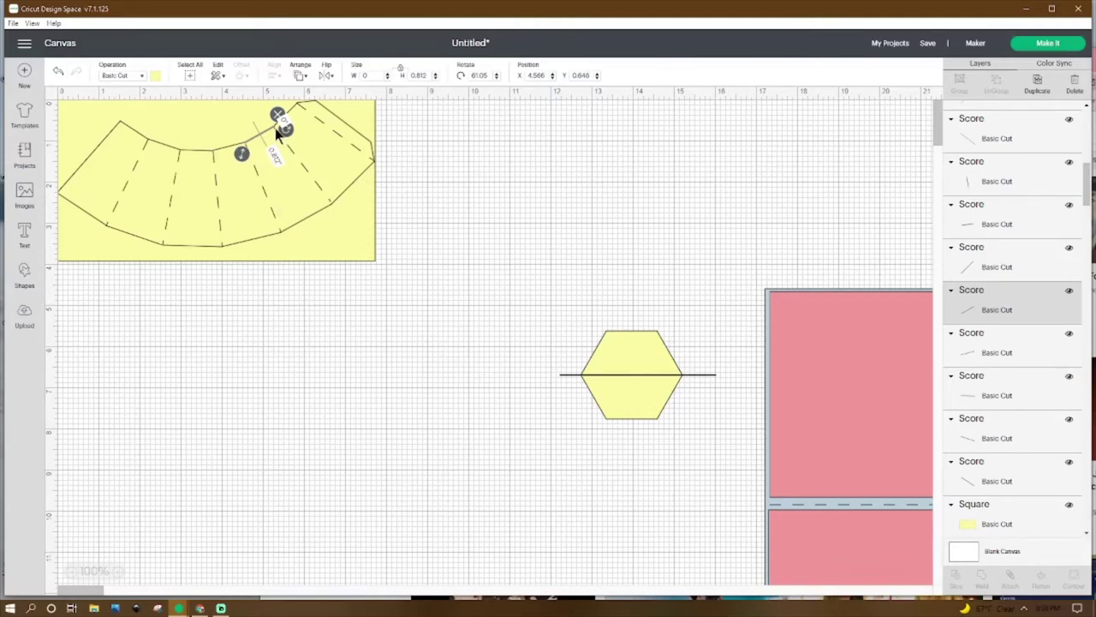
right_click(265, 126)
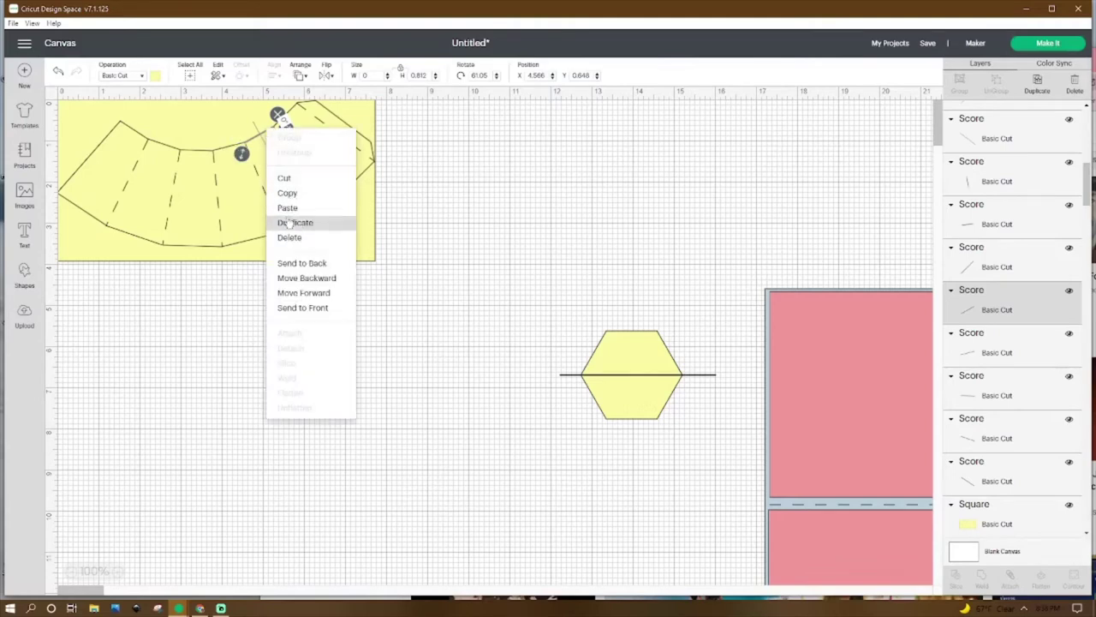
click(290, 109)
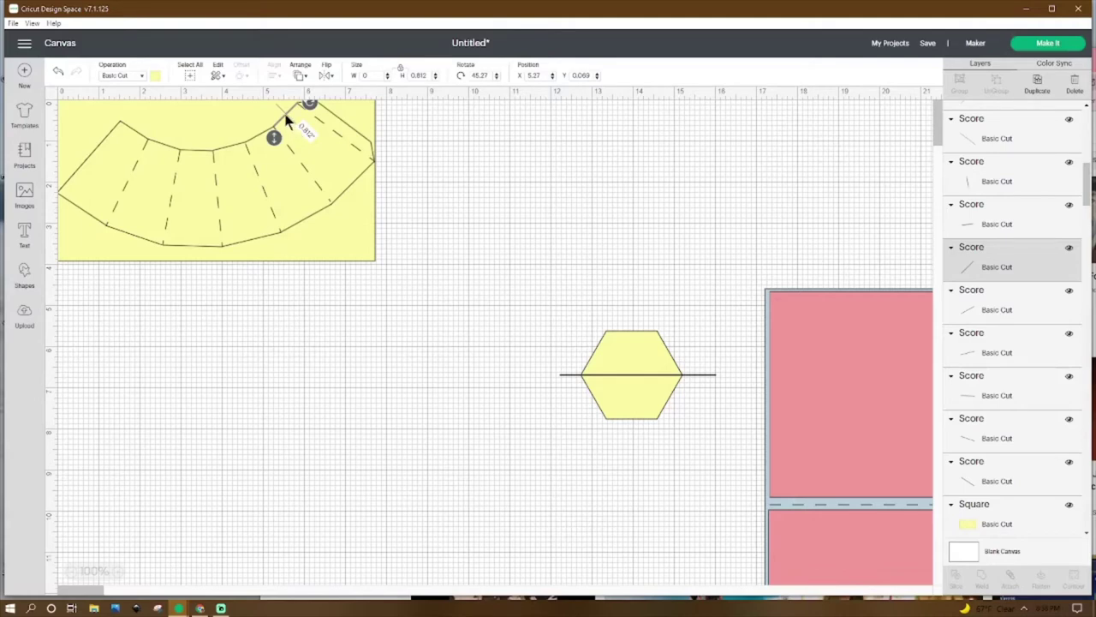
right_click(287, 120)
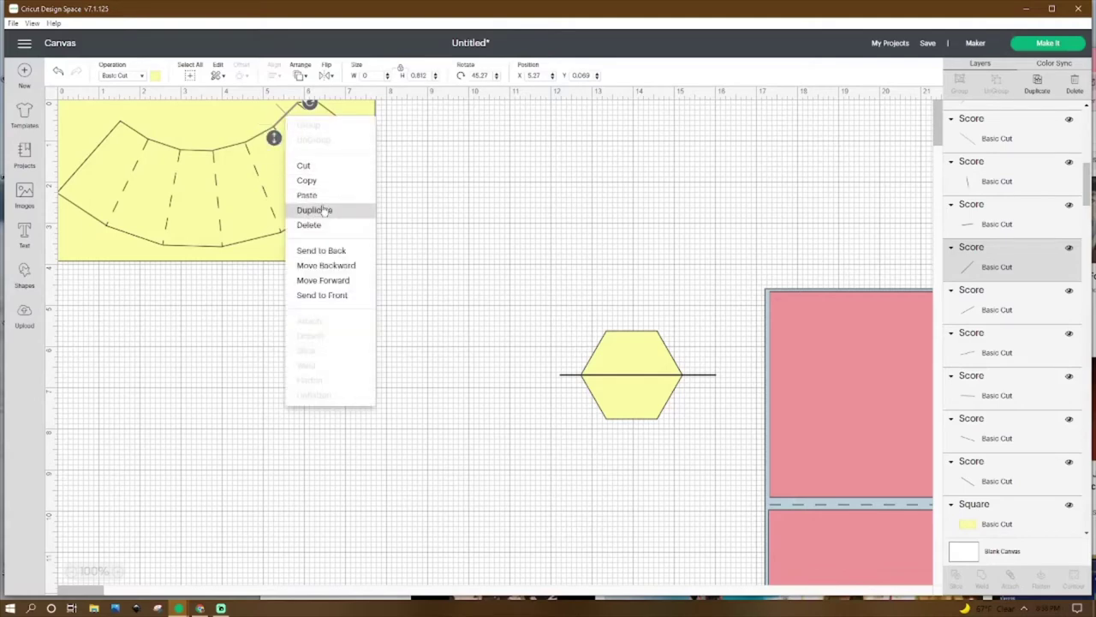
click(397, 118)
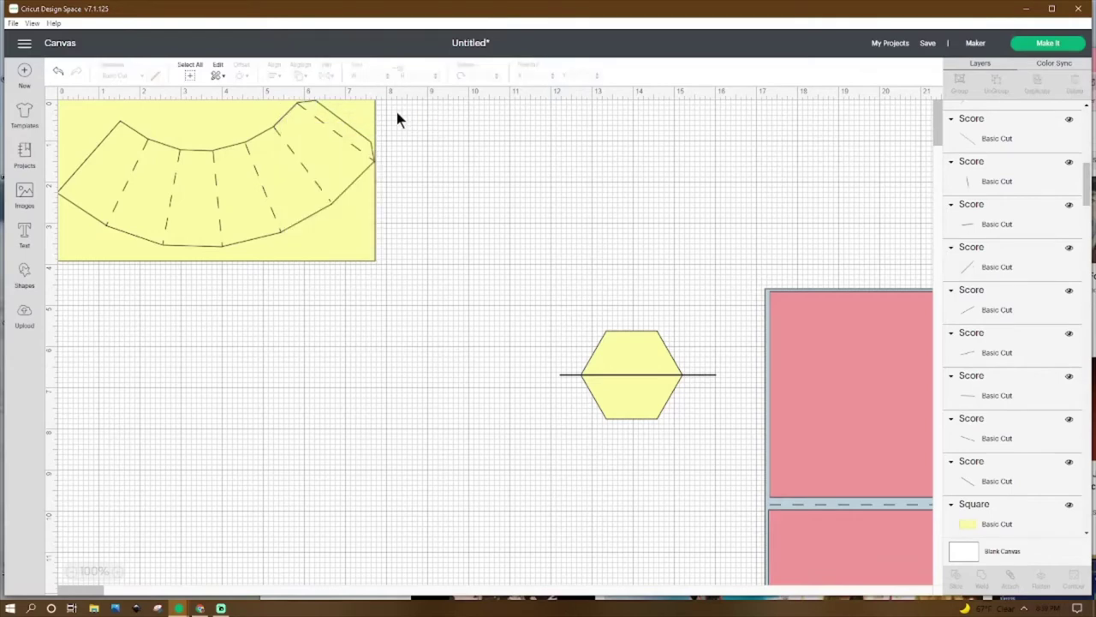
Examine the size and rotation of the glue tab's two short ends and long outer edge, comparing them with the template's left side line.
click(311, 104)
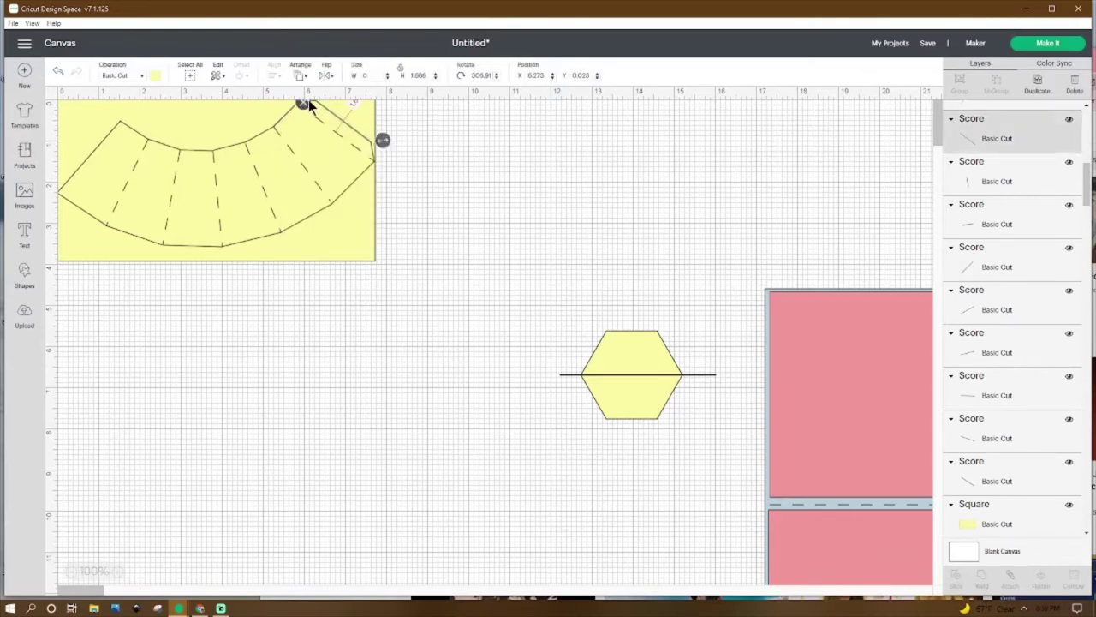
click(445, 120)
click(306, 104)
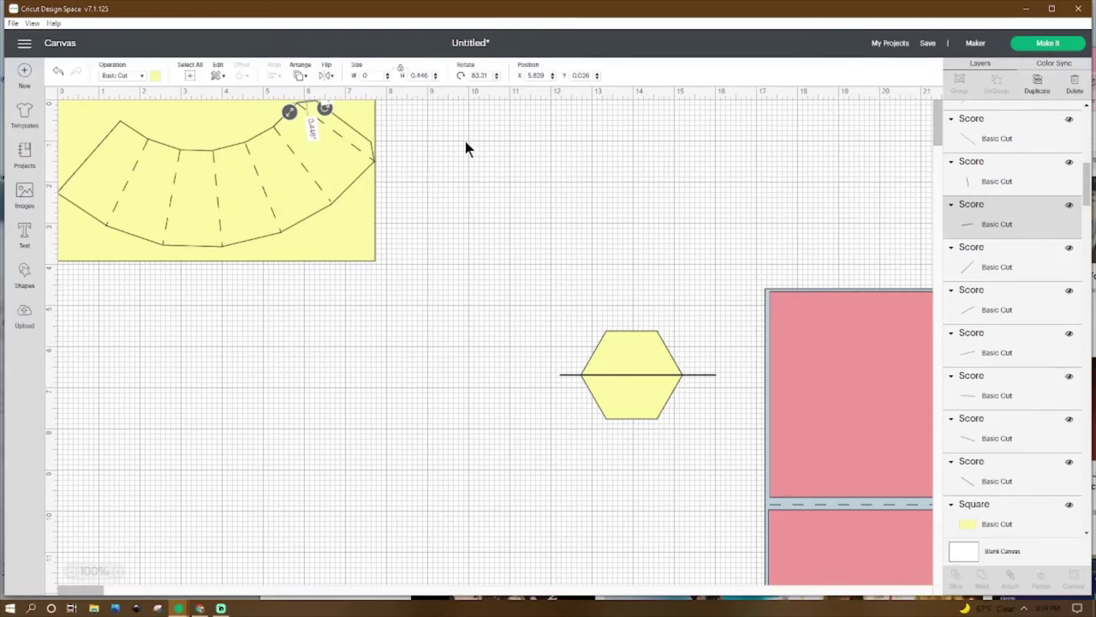
click(373, 152)
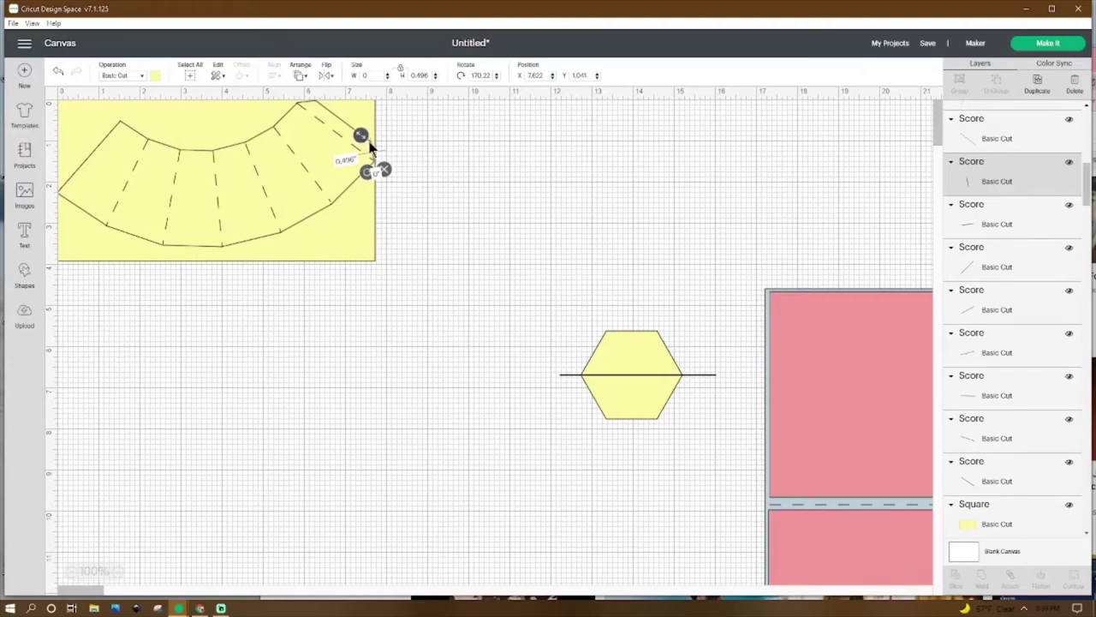
click(86, 157)
right_click(86, 157)
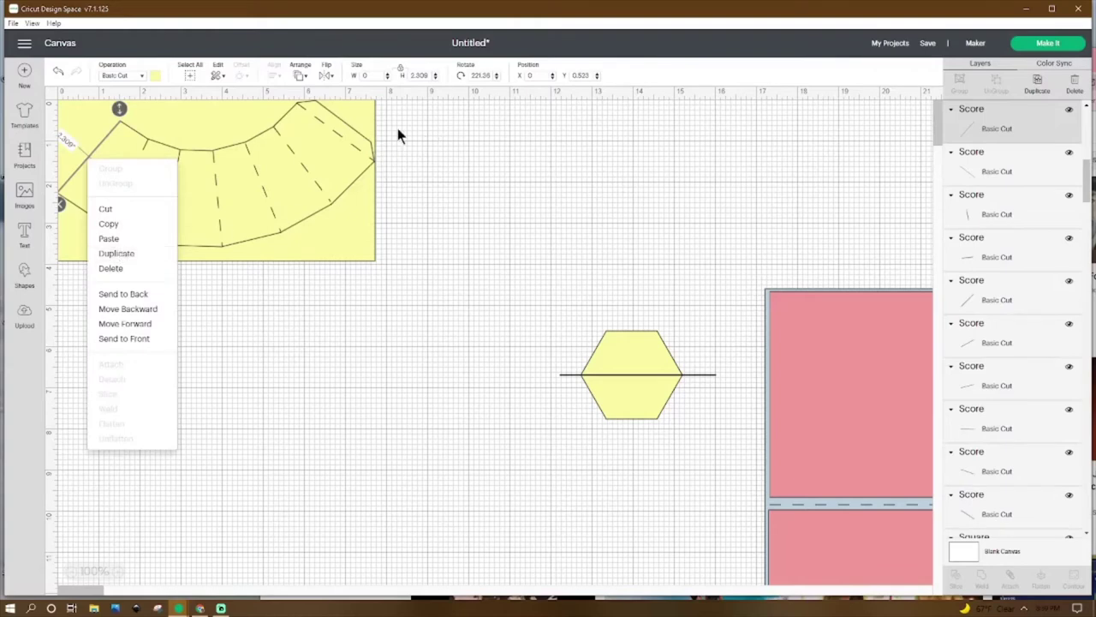
click(358, 135)
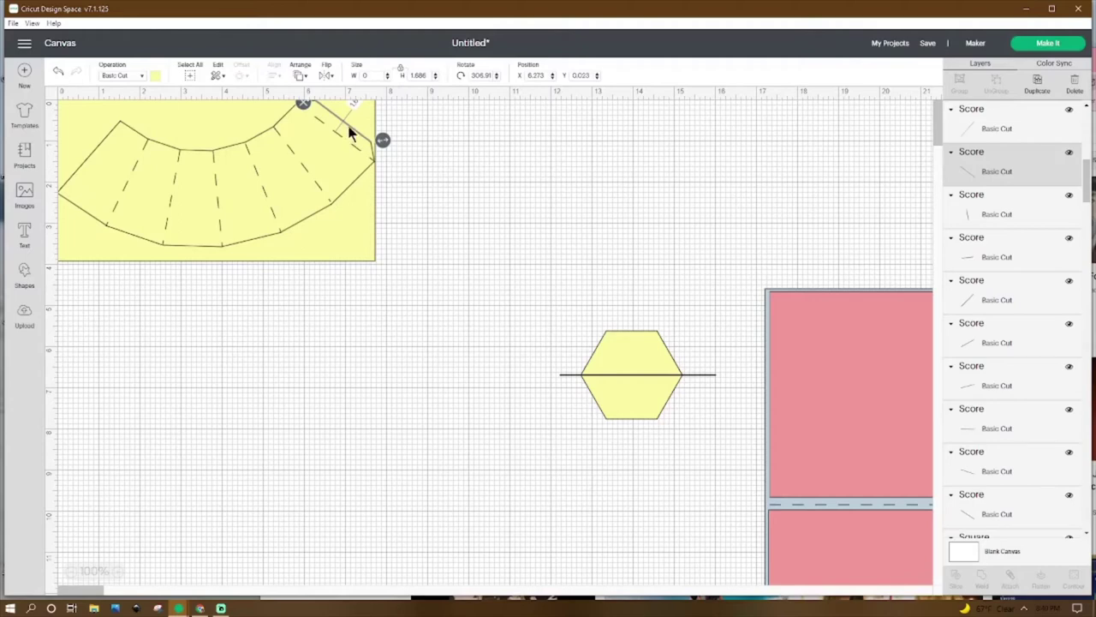
right_click(348, 131)
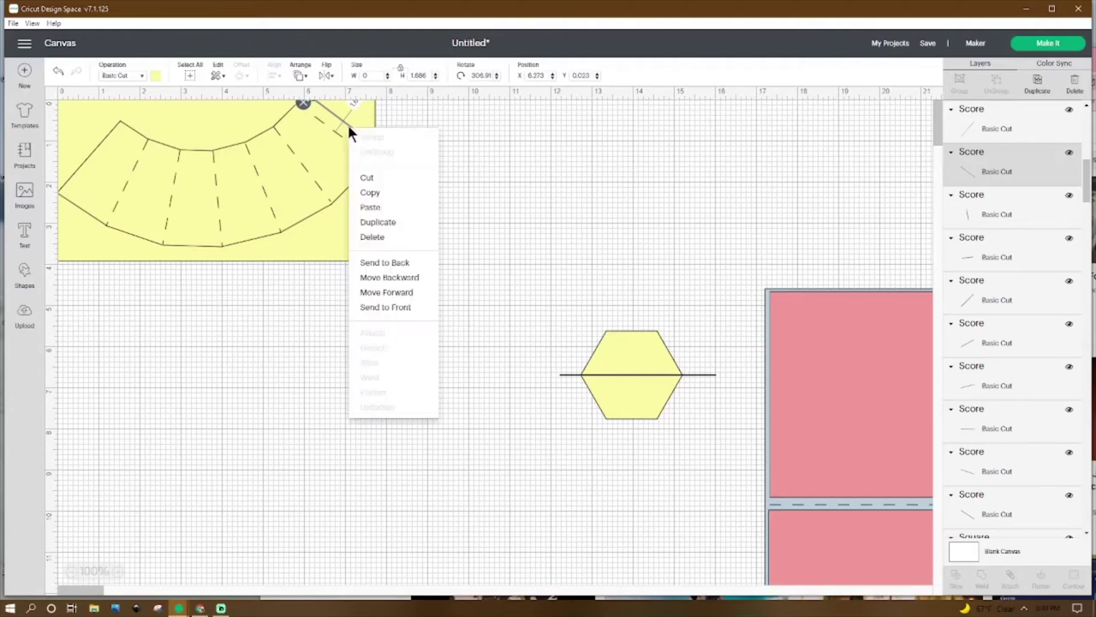
Inspect the size, rotation and position of the first three lower-edge lines of the template, starting from the glue tab end.
click(383, 221)
click(358, 177)
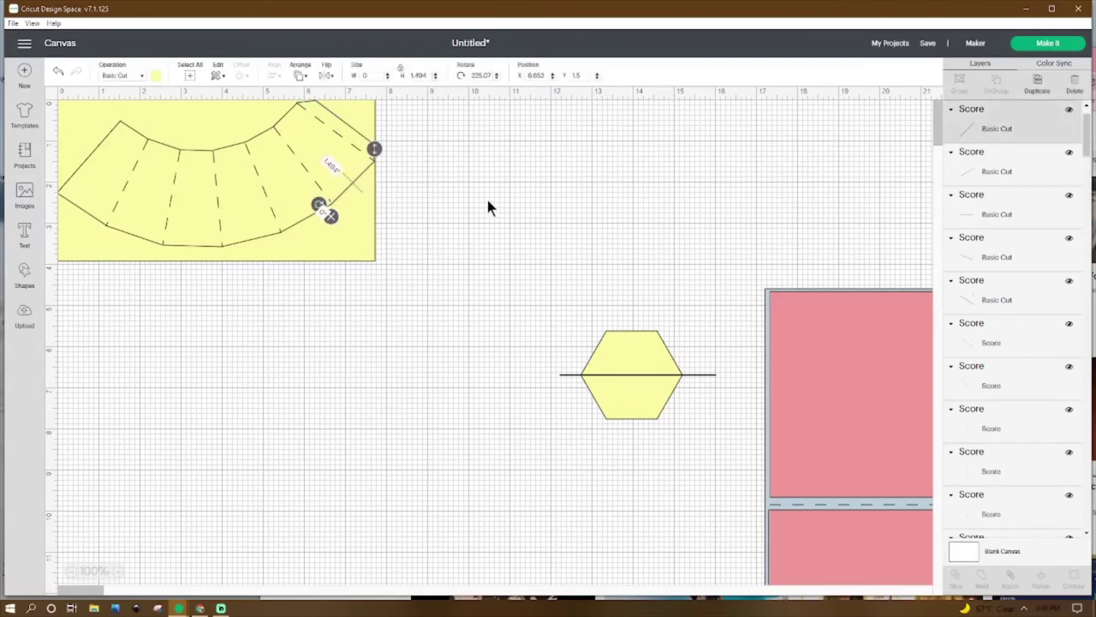
right_click(341, 198)
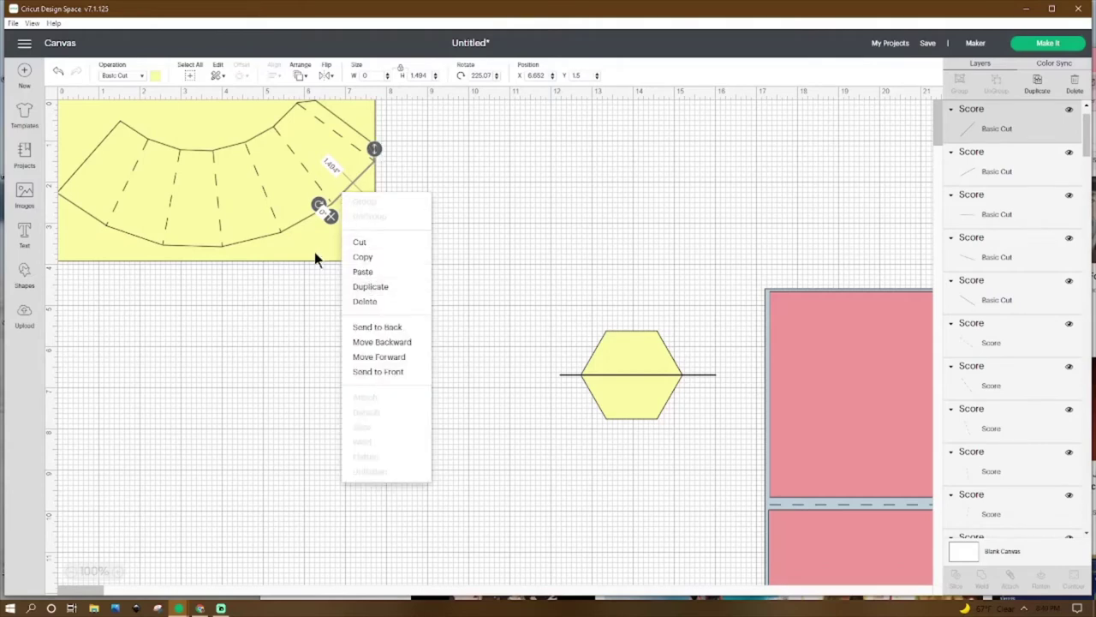
click(300, 217)
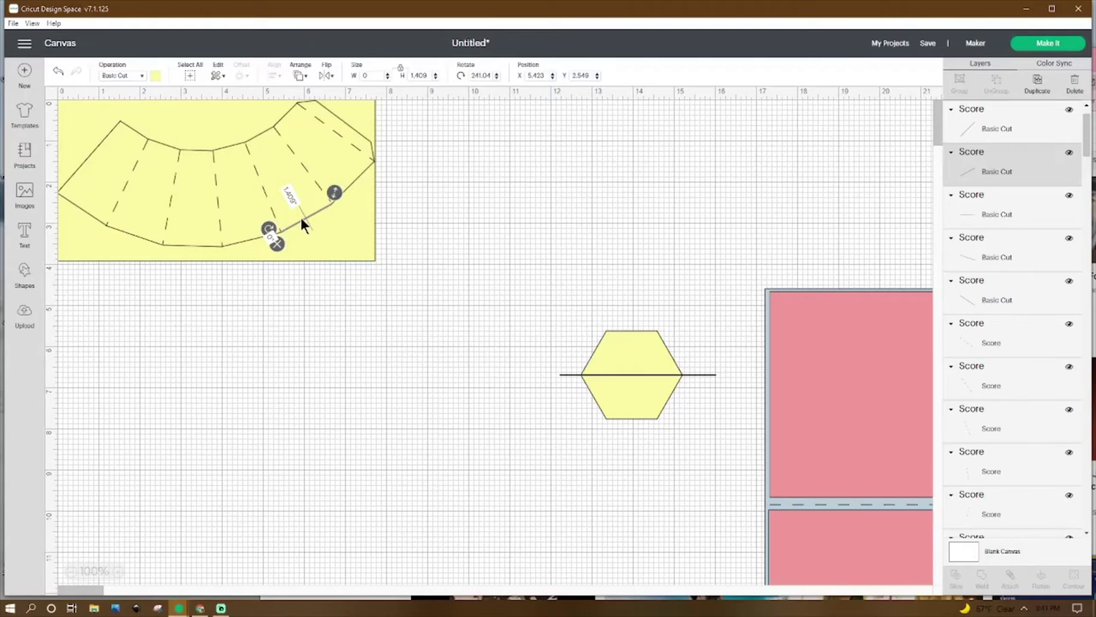
right_click(301, 225)
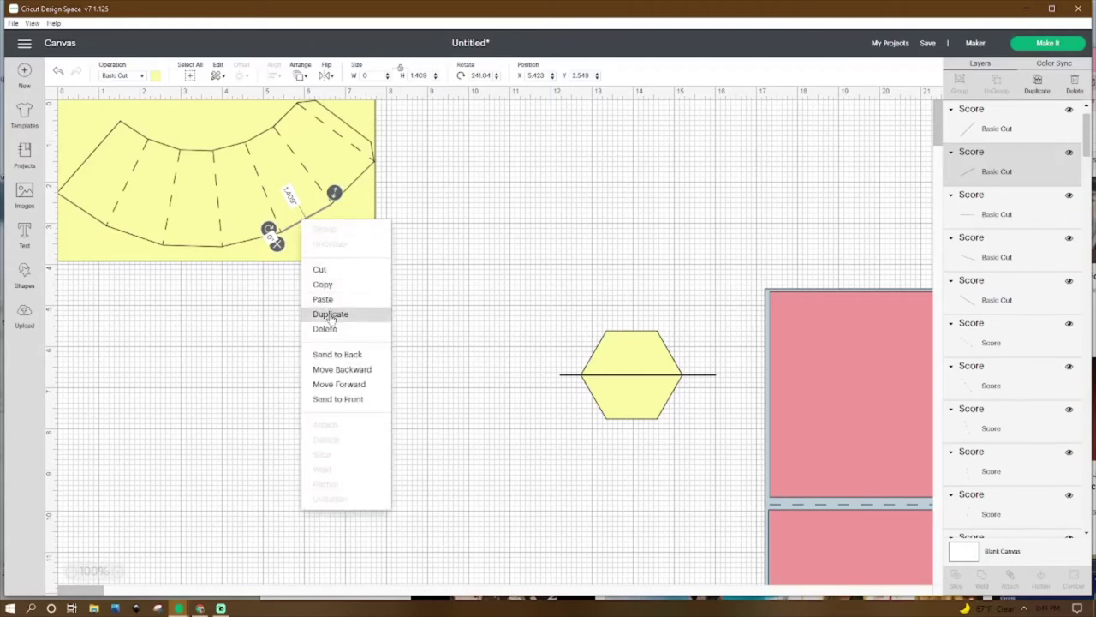
click(248, 246)
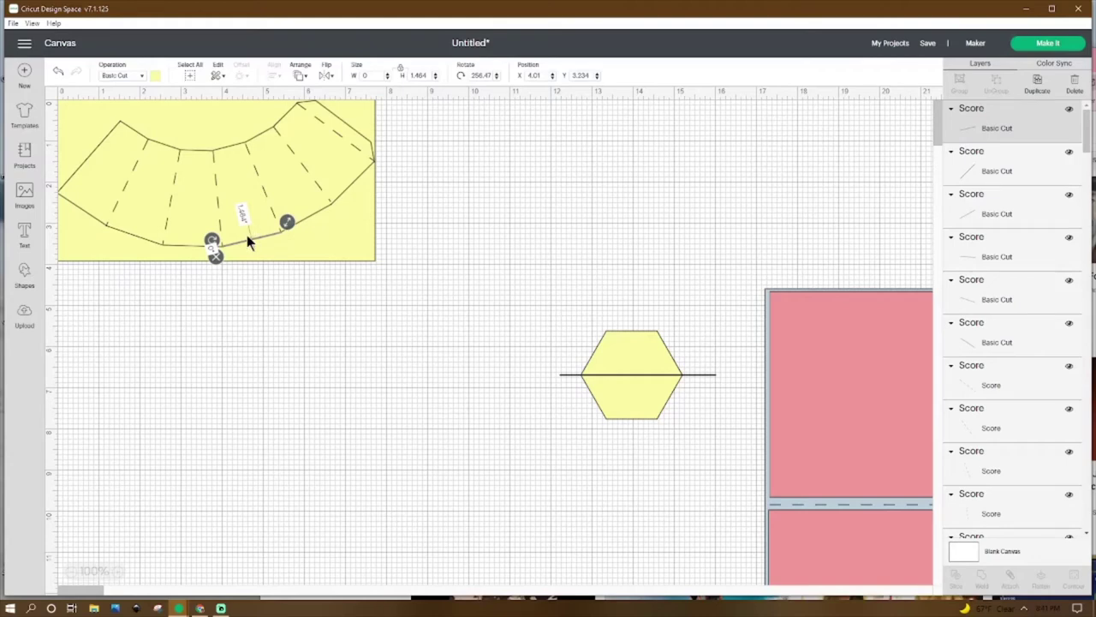
right_click(248, 245)
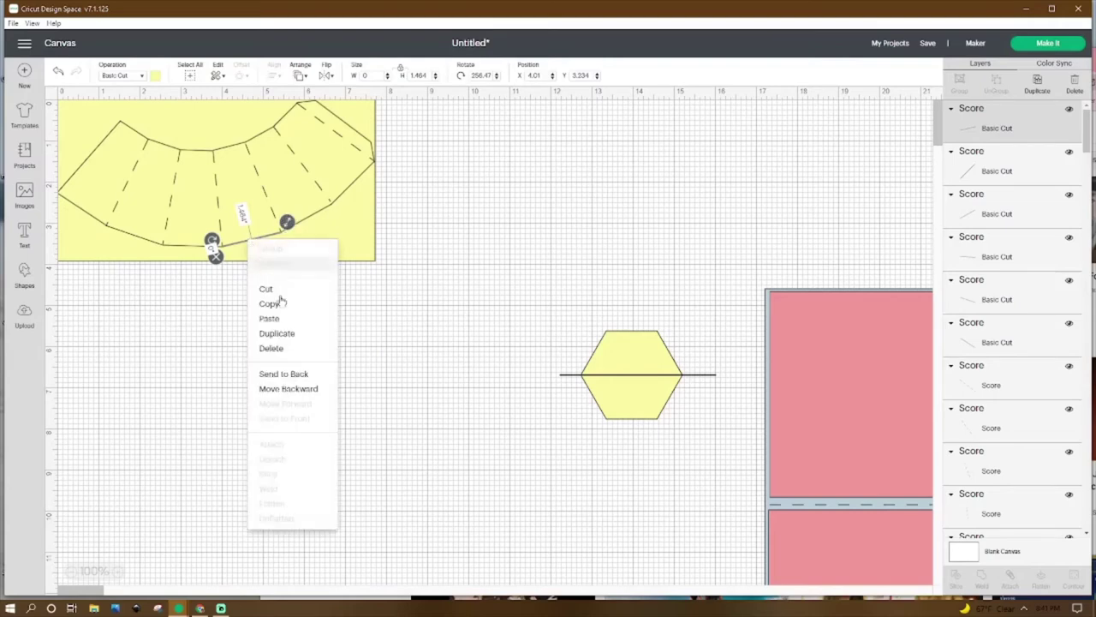
Inspect the size, rotation and position of the remaining three lower-edge lines, ending at the template's slanted left side.
right_click(187, 245)
click(196, 251)
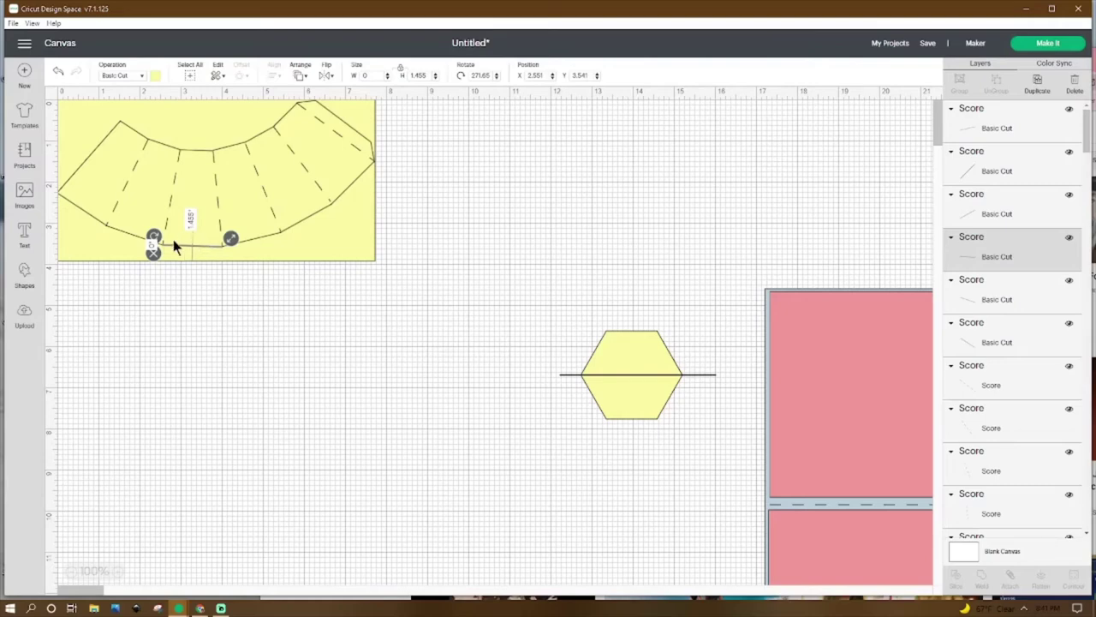
right_click(173, 240)
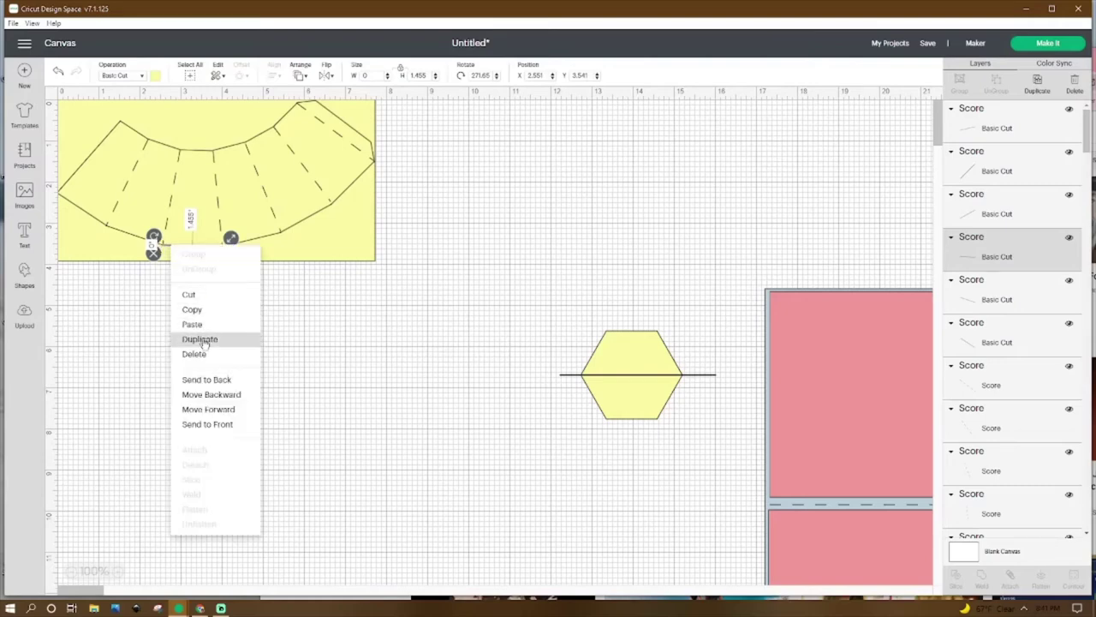
click(128, 234)
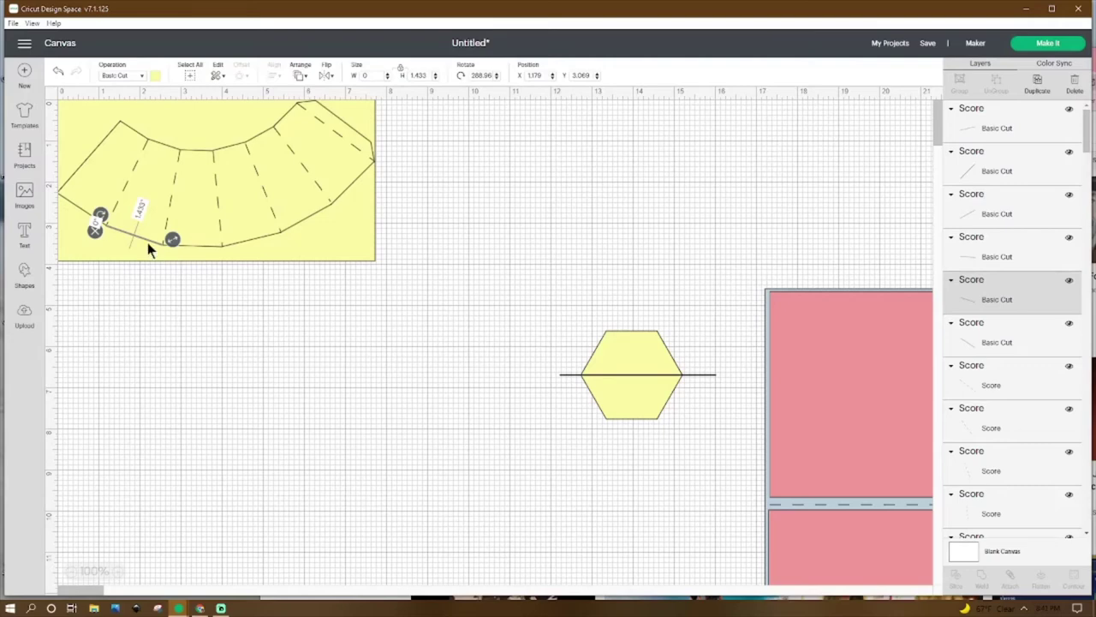
right_click(145, 237)
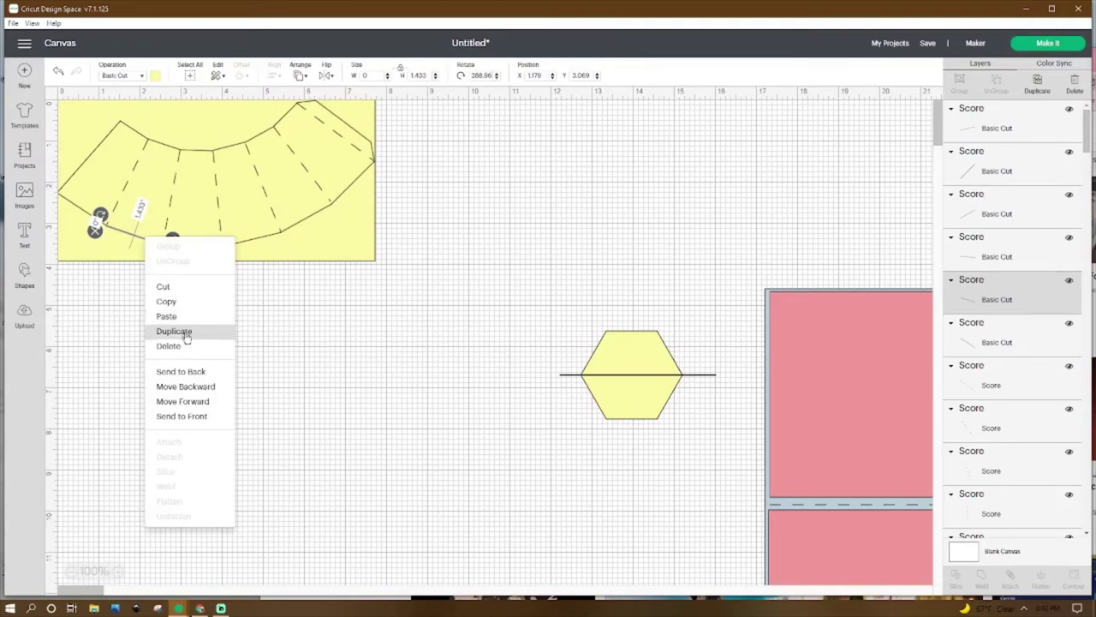
click(81, 211)
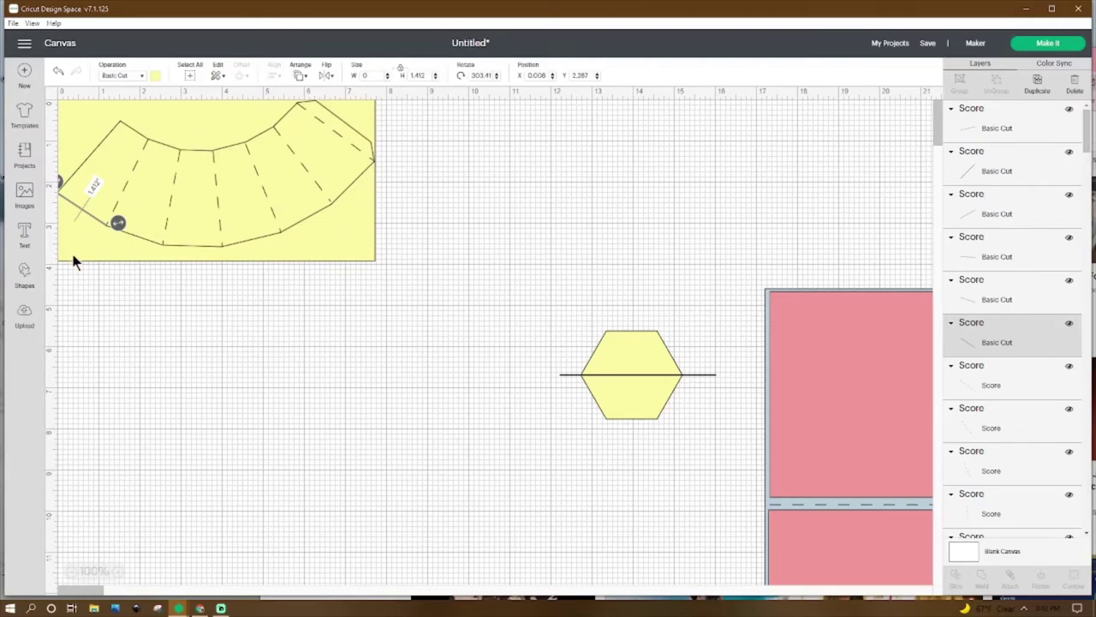
click(104, 283)
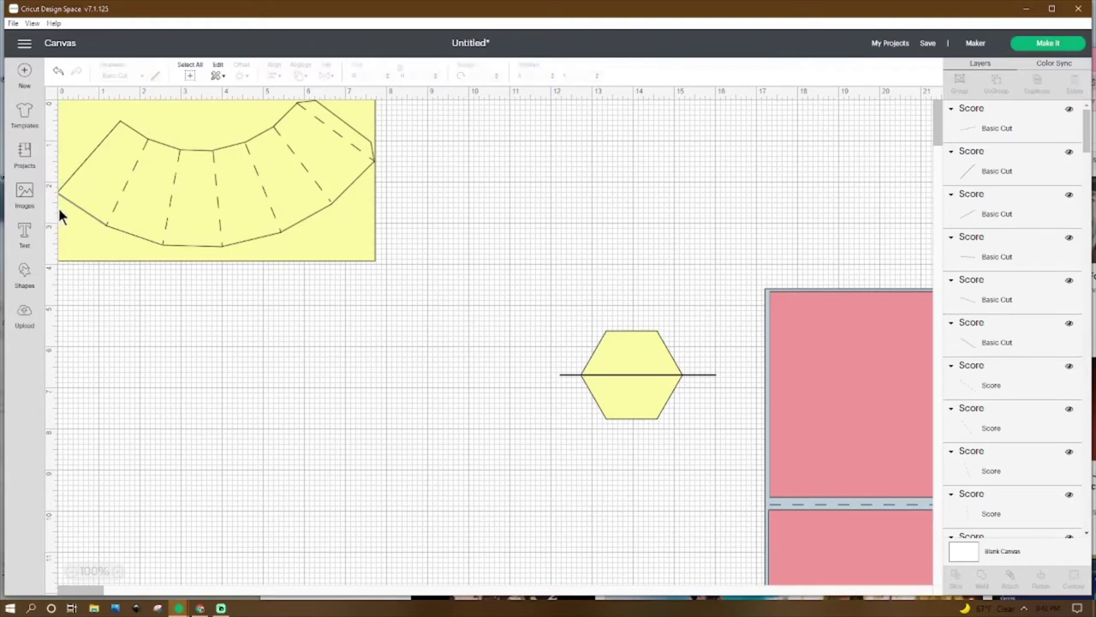
Check the slanted left side line's operation and view the available cut and draw types, keeping Basic Cut.
click(84, 157)
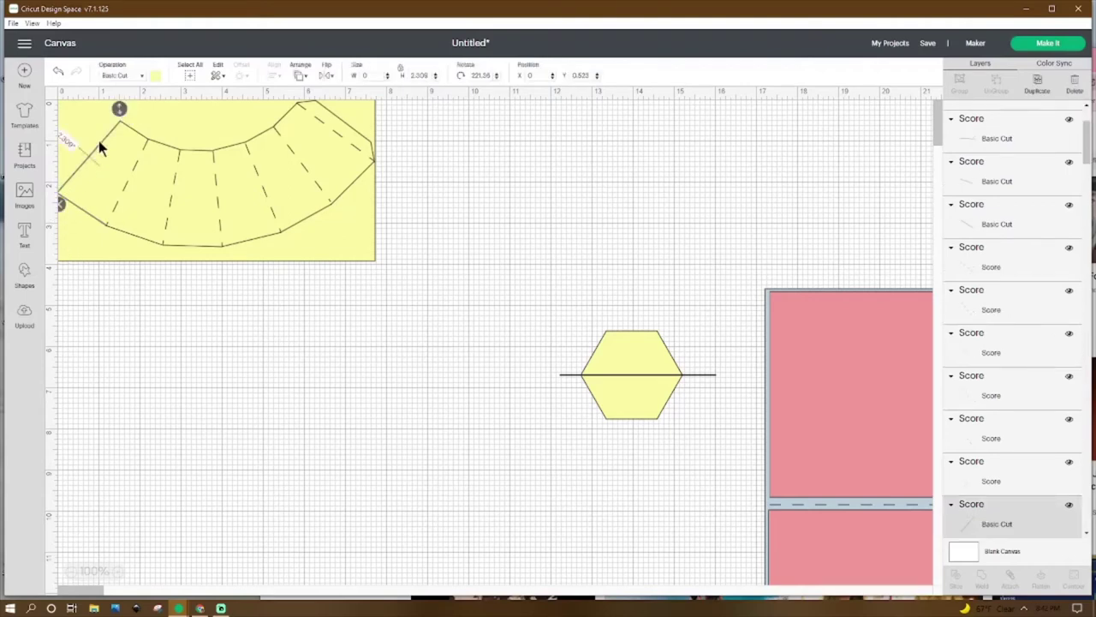
right_click(93, 152)
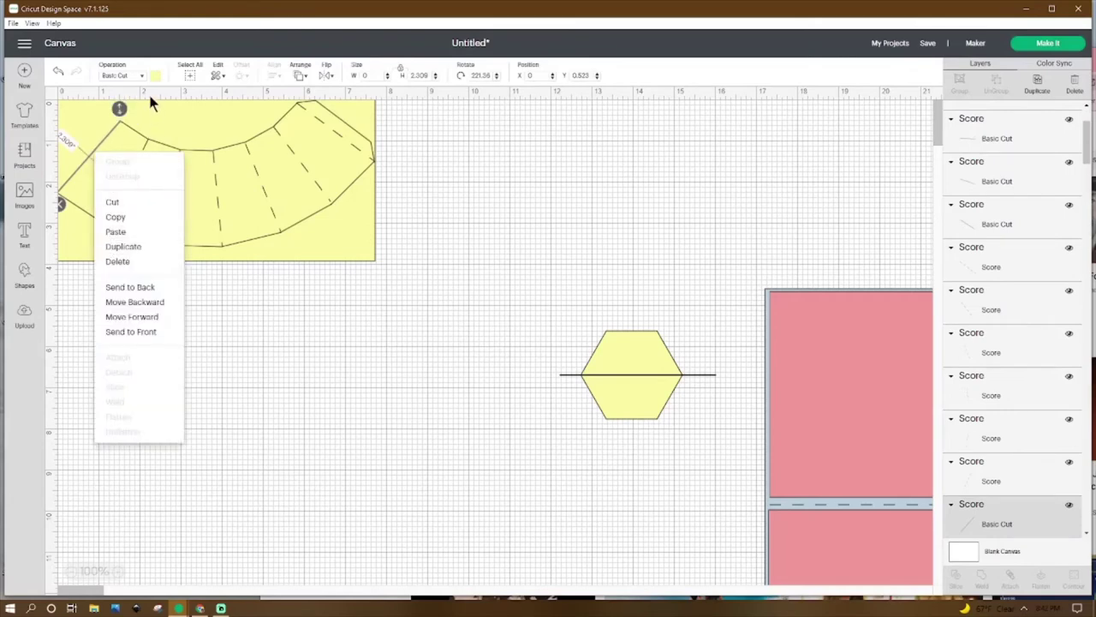
click(133, 76)
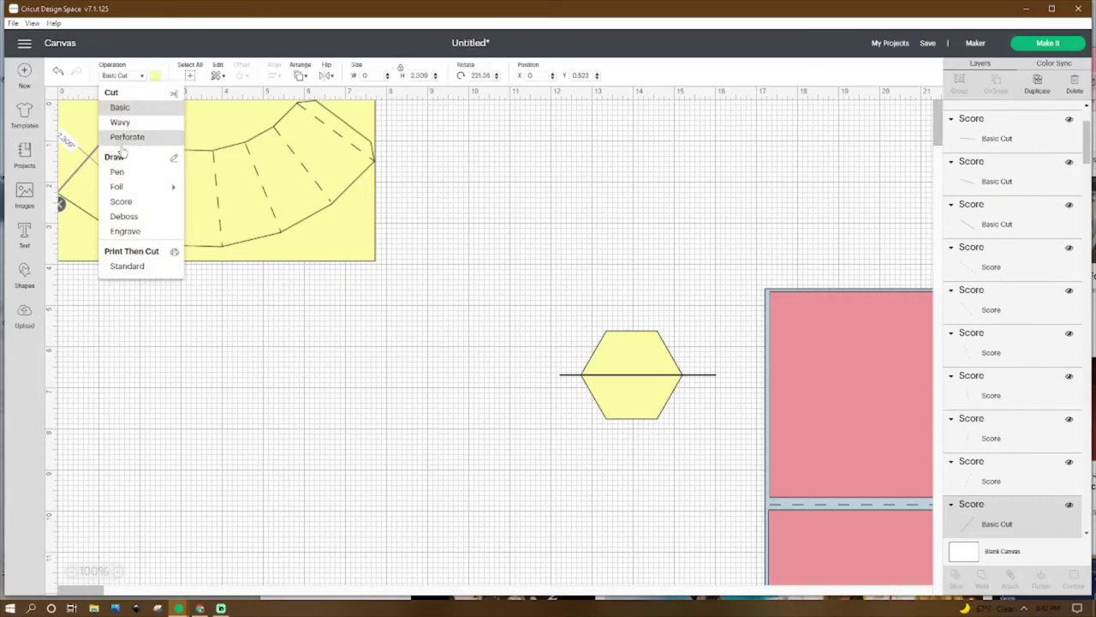
click(81, 301)
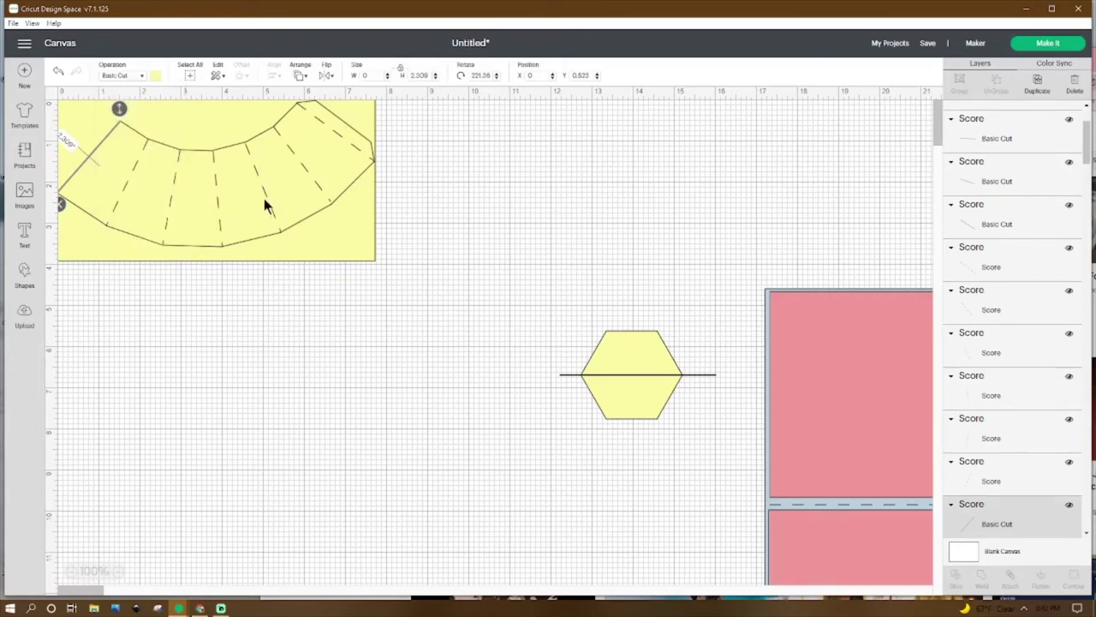
Inspect the size, rotation and position of the template's first three dashed score lines from its left side.
click(133, 179)
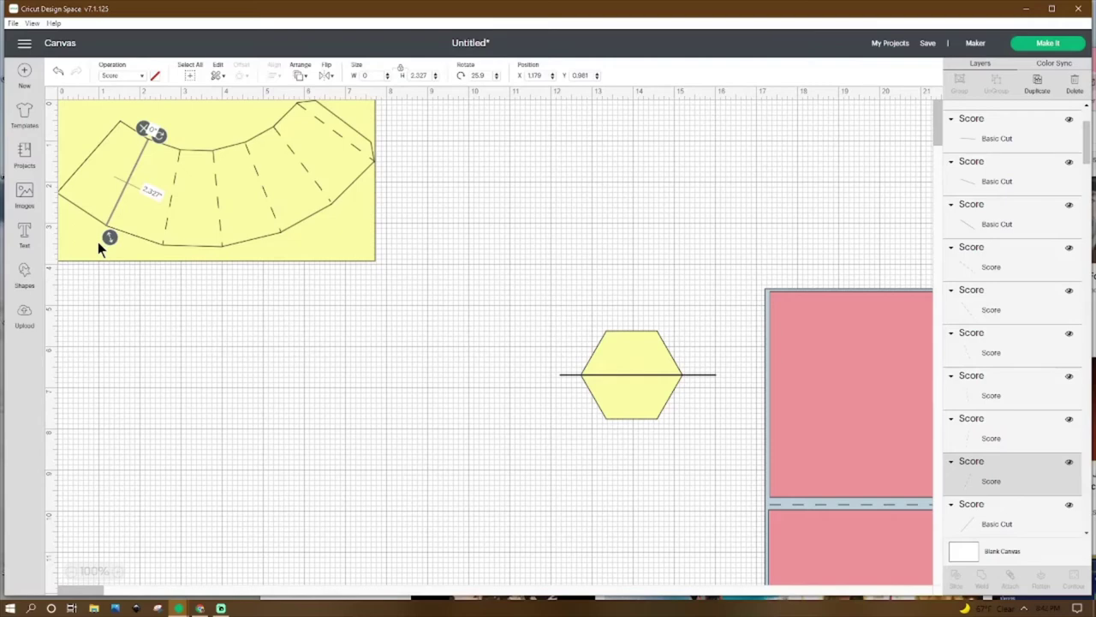
right_click(124, 187)
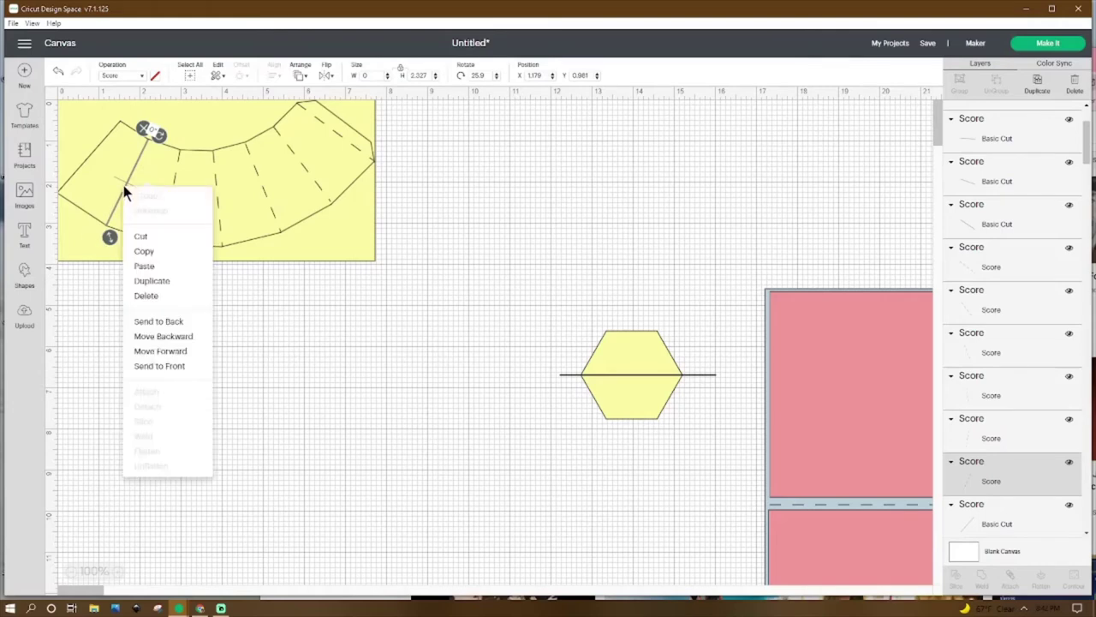
click(179, 162)
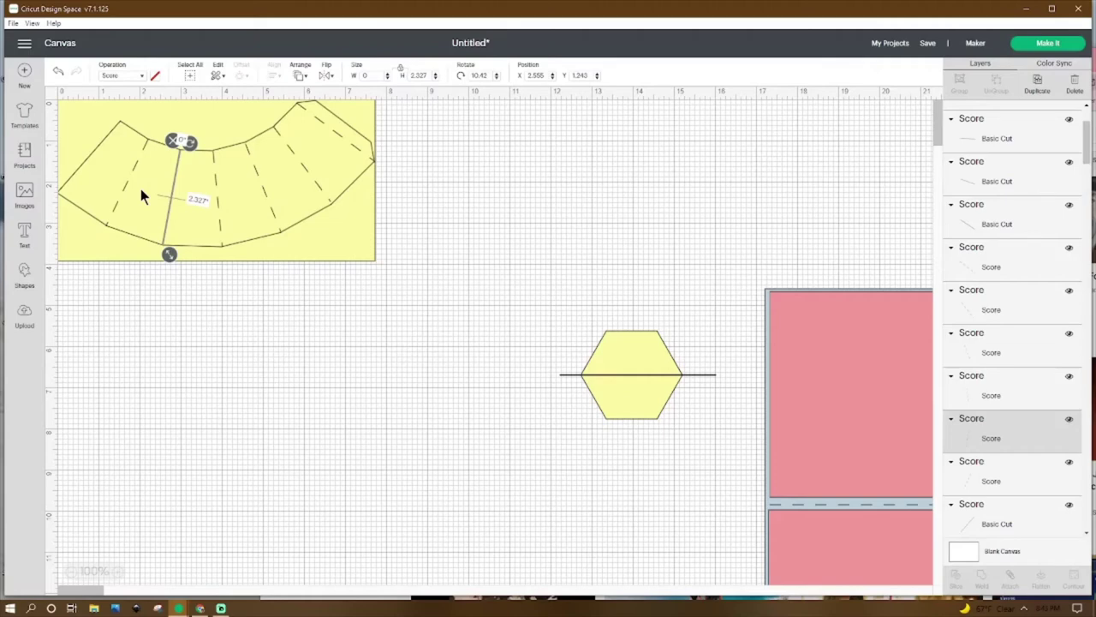
click(217, 199)
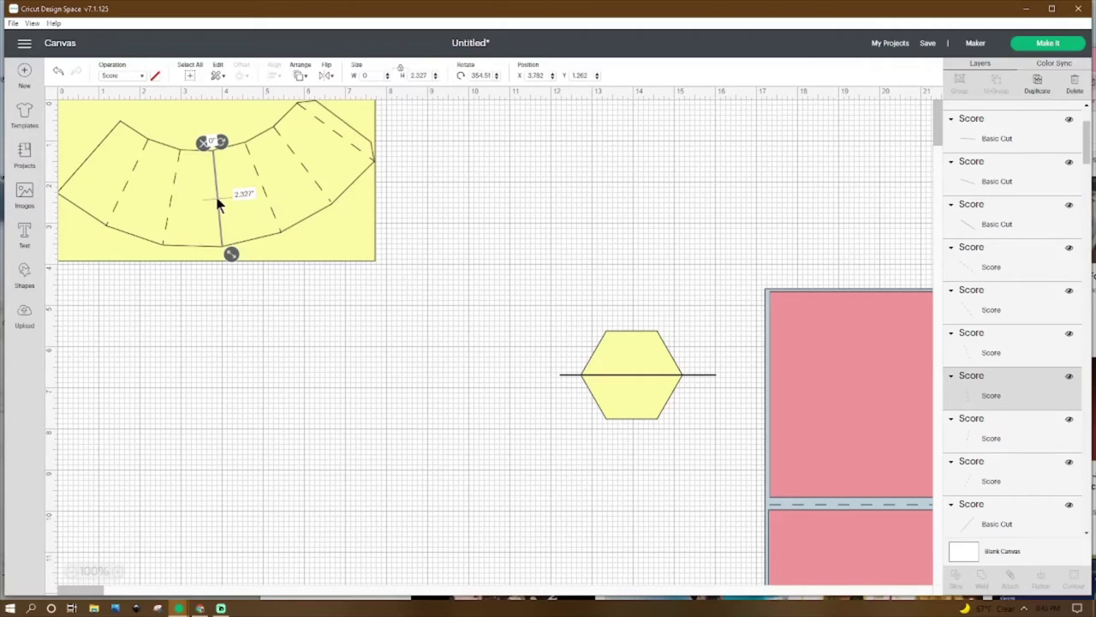
right_click(216, 200)
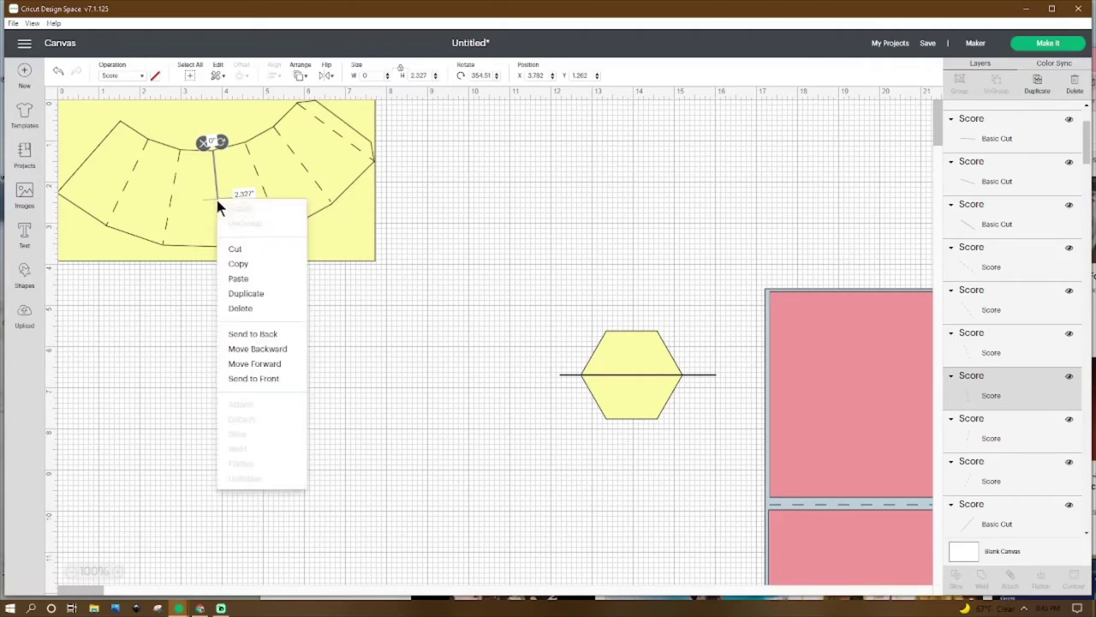
Inspect the size, rotation and position of the fourth and fifth score lines and the glue tab's score line.
click(261, 177)
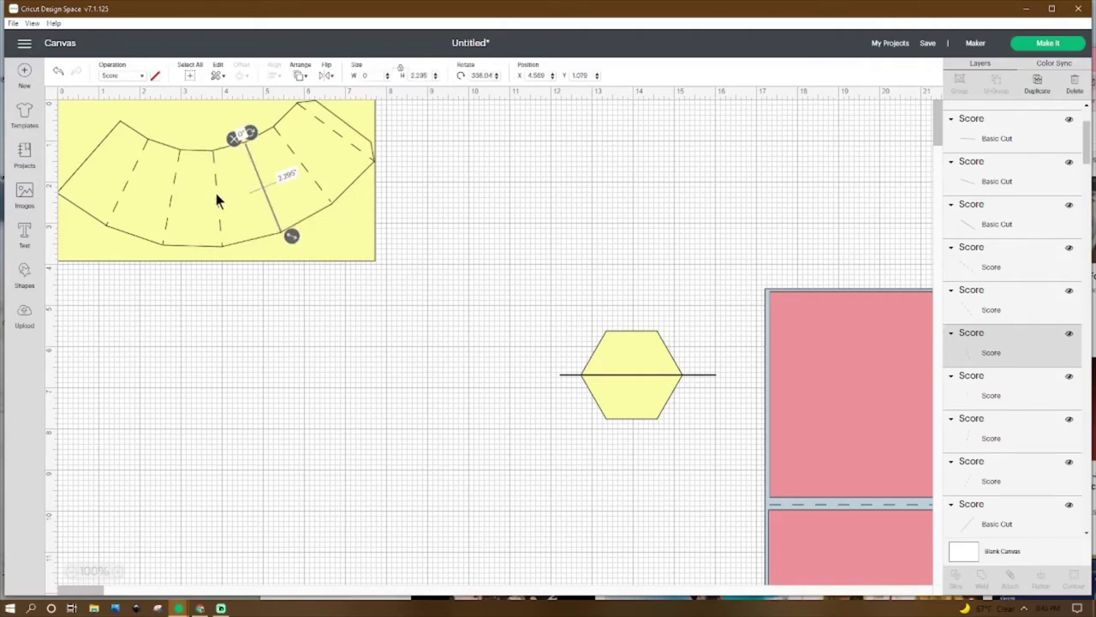
right_click(268, 196)
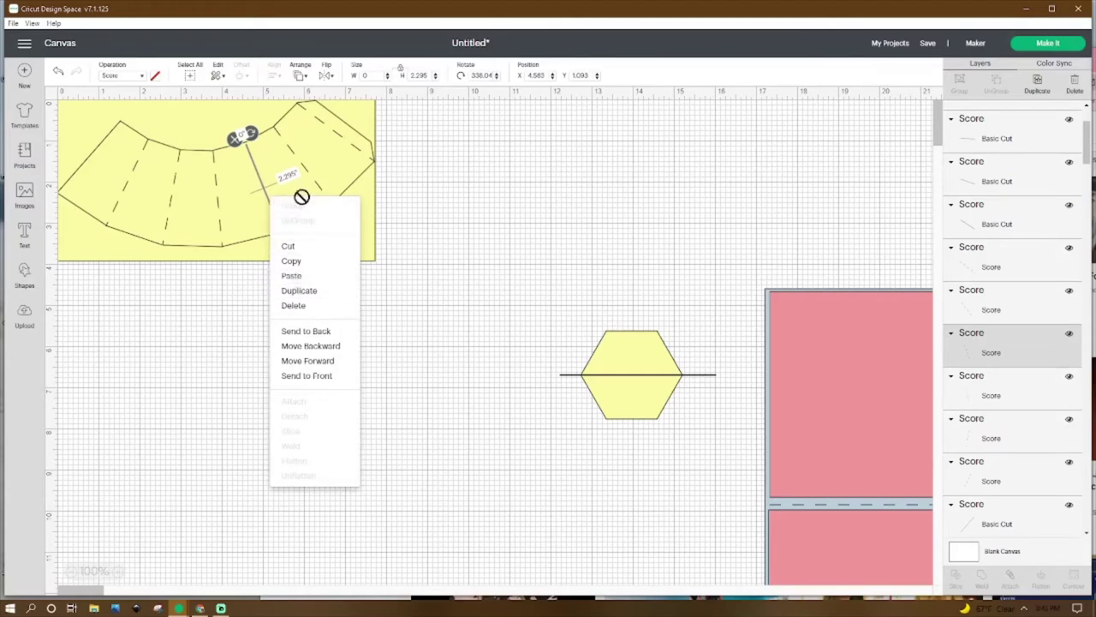
click(307, 173)
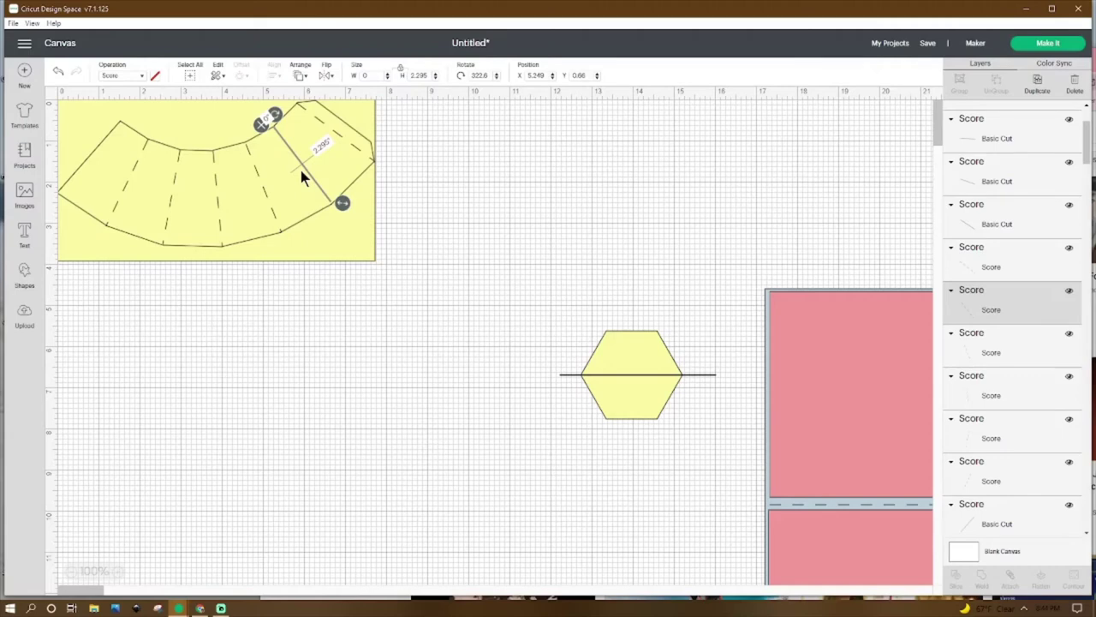
right_click(306, 174)
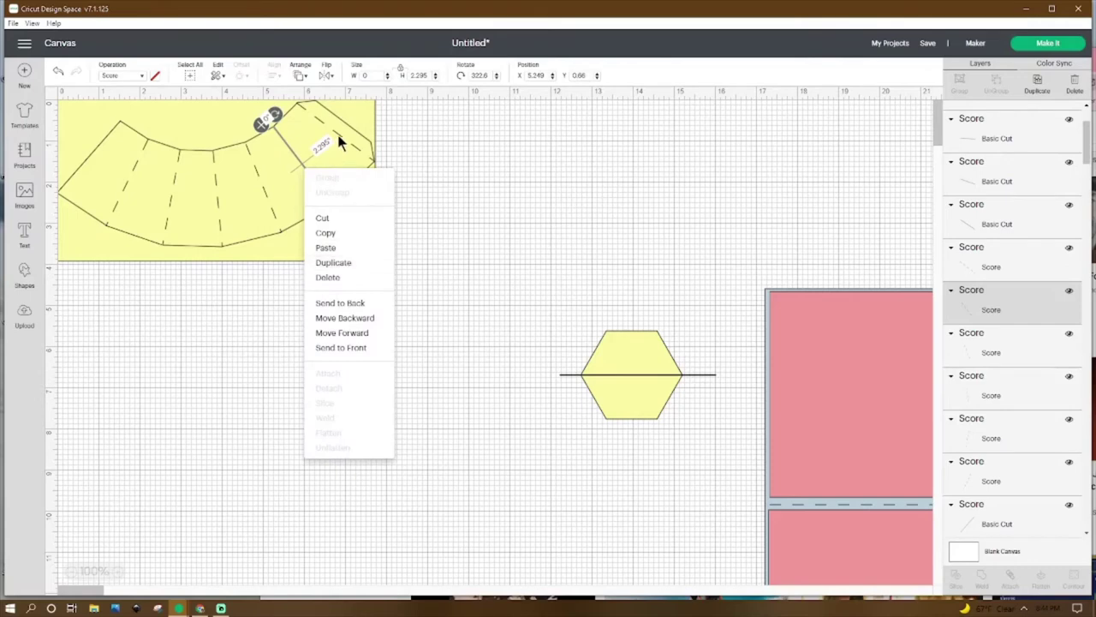
click(338, 145)
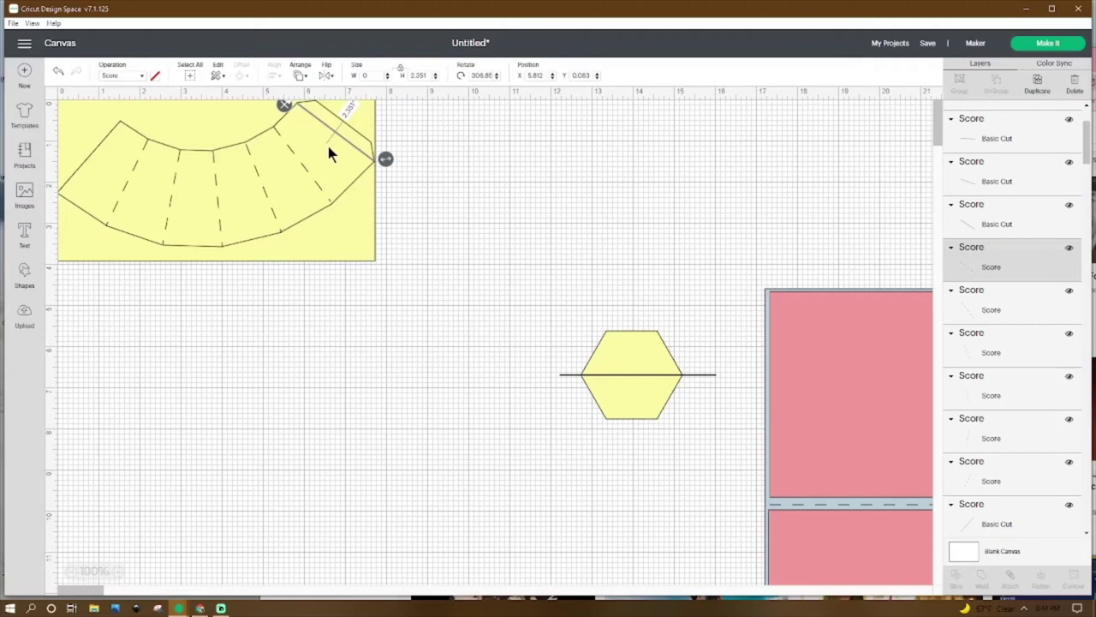
click(444, 174)
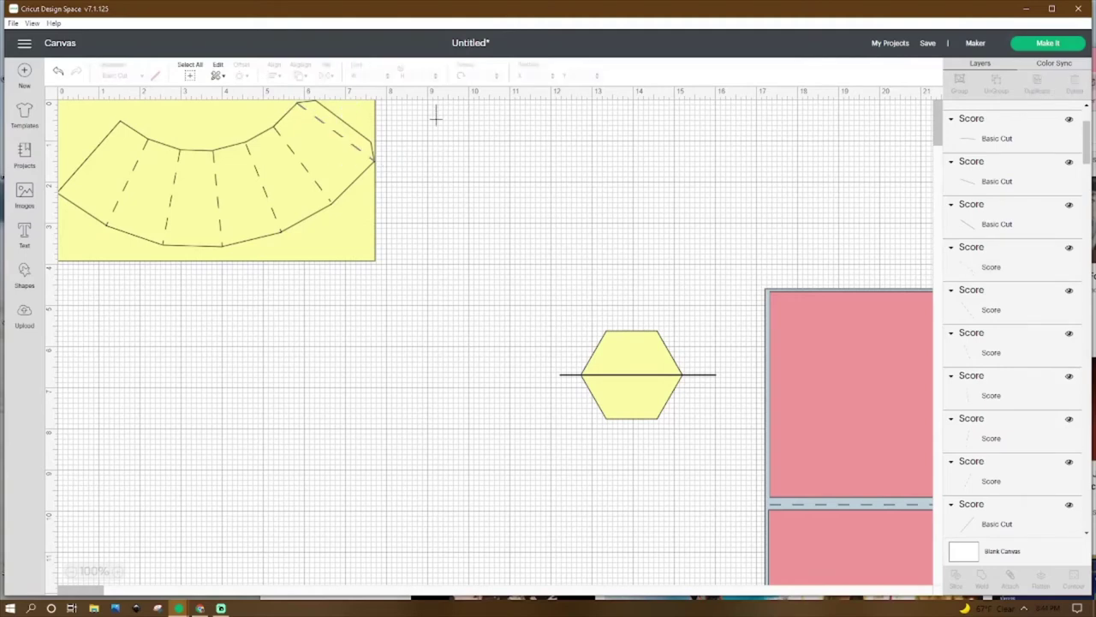
Attach all the template's cut and score lines to the yellow rectangle and move the attached piece slightly down.
drag(436, 117, 51, 273)
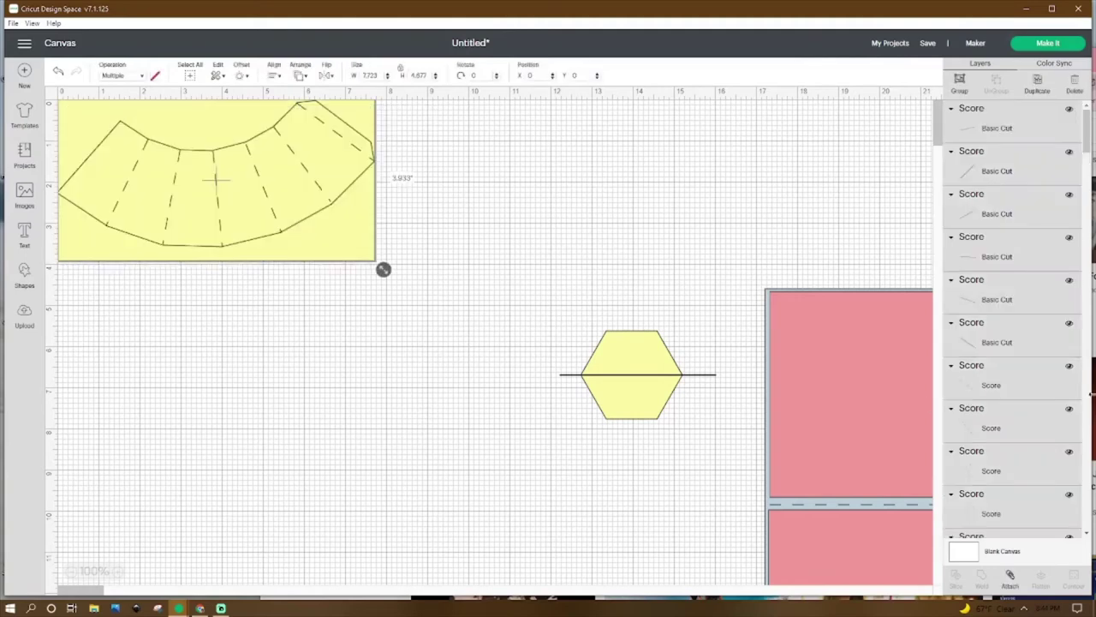
click(1011, 575)
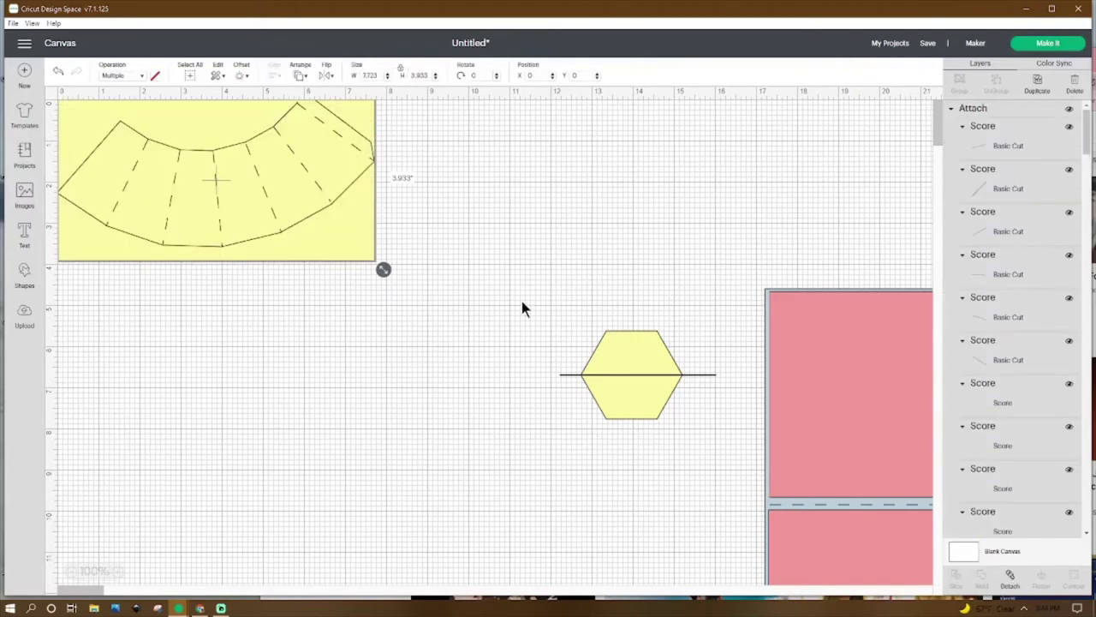
drag(326, 237, 327, 294)
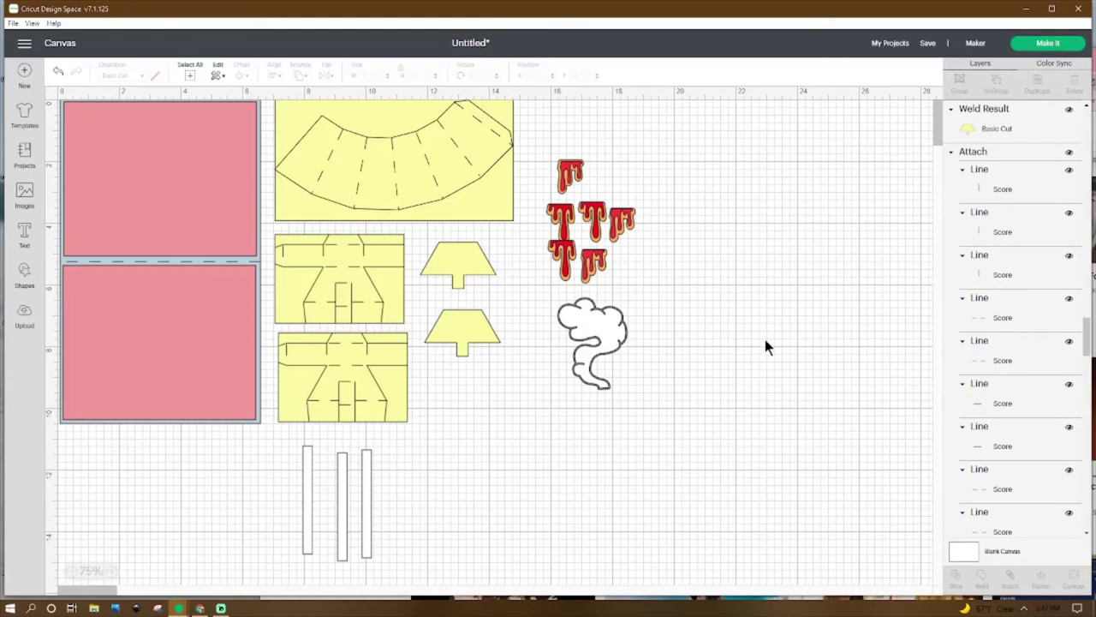
Open the Save Project dialog to view its title and collection options, and close it without saving.
click(925, 47)
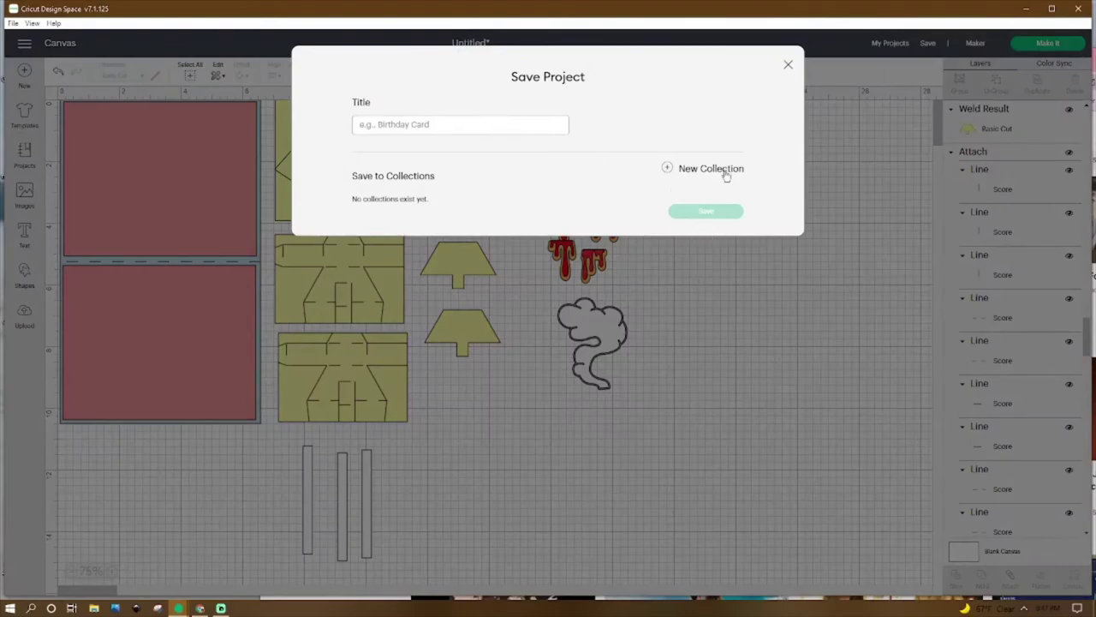
click(788, 65)
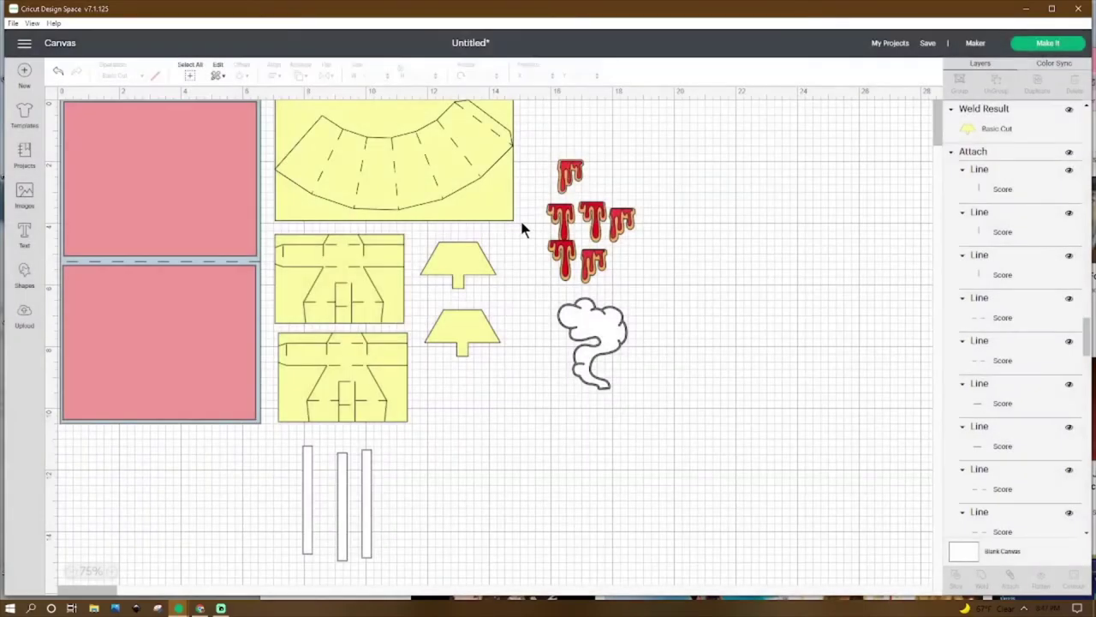